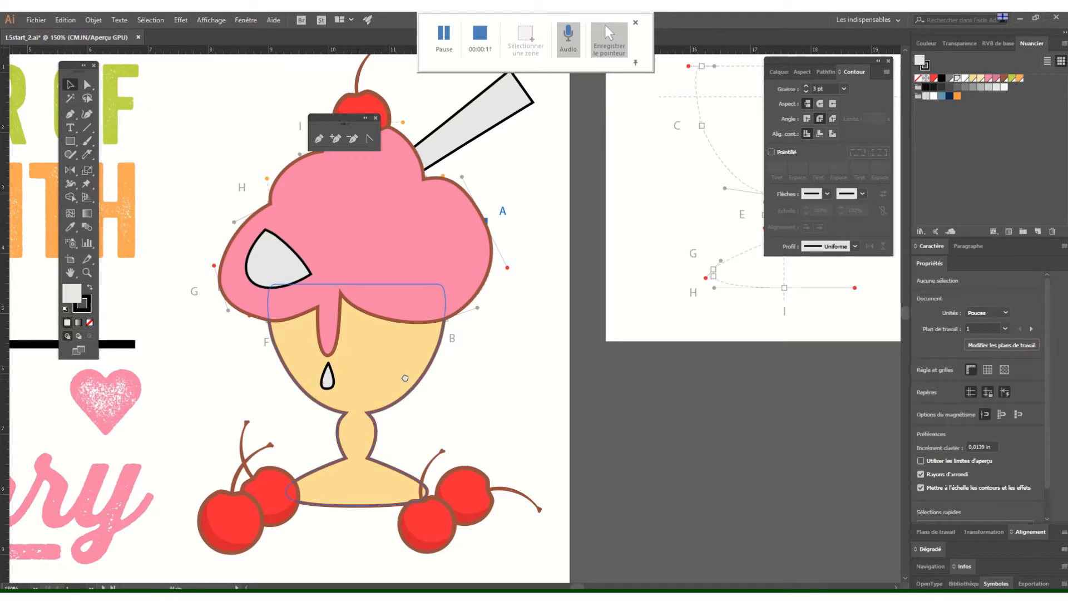
# Step: Select the small grey droplet below the pink drip and examine its two anchor points up close
pyautogui.moveTo(394, 381); pyautogui.dragTo(612, 357)
pyautogui.hotkey('ctrl', '+')
pyautogui.hotkey('ctrl', '+')
pyautogui.hotkey('ctrl', '+')
pyautogui.hotkey('ctrl', '+')
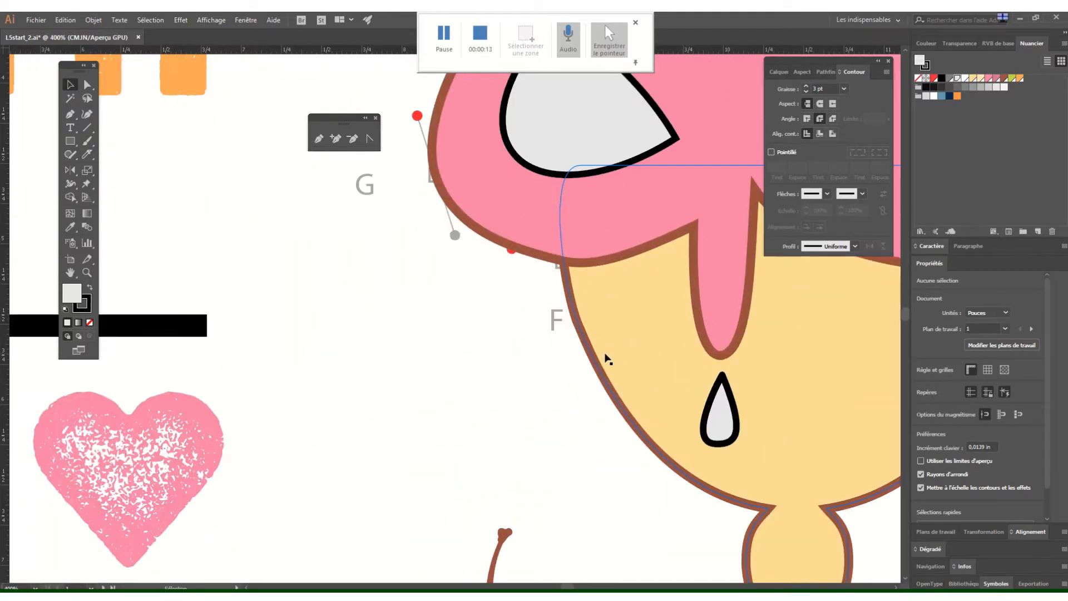
pyautogui.hscroll(5, 597, 356)
pyautogui.scroll(-2, 597, 356)
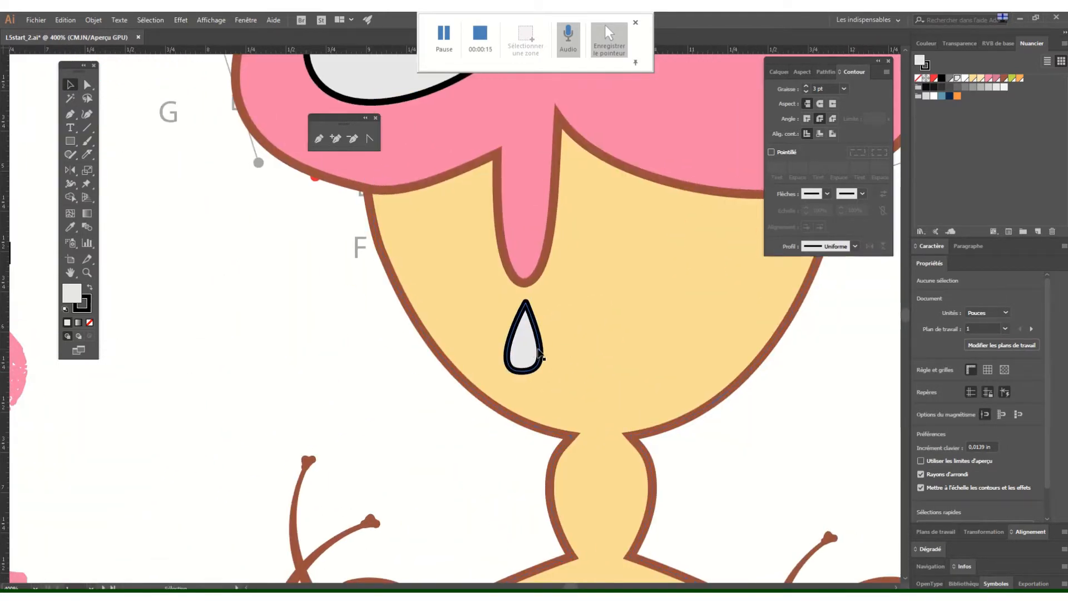
pyautogui.click(542, 351)
pyautogui.hotkey('ctrl', '+')
pyautogui.hotkey('ctrl', '+')
pyautogui.hotkey('ctrl', '+')
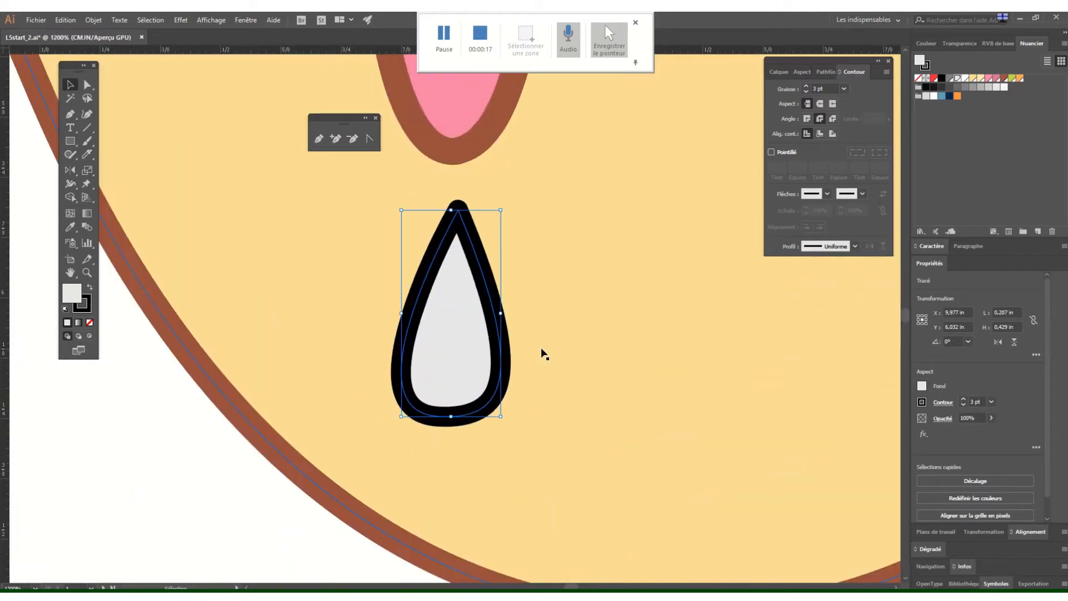
pyautogui.press('a')
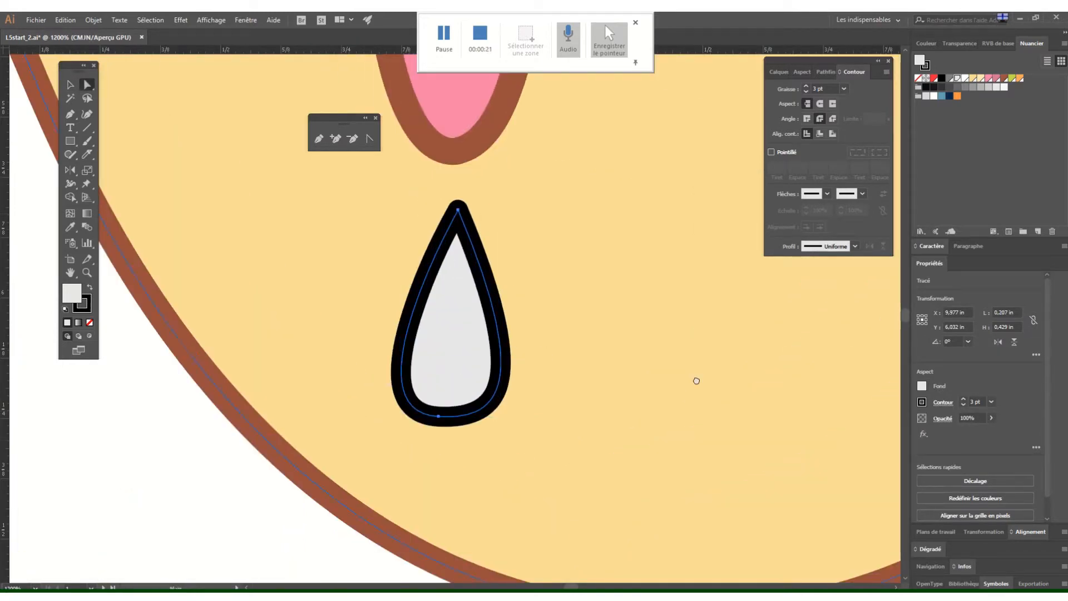
# Step: Draw a closed two-point teardrop with the Pen tool beside the existing droplet, about 0.26 in wide and 0.41 in high
pyautogui.moveTo(704, 384); pyautogui.dragTo(548, 395)
pyautogui.click(70, 114)
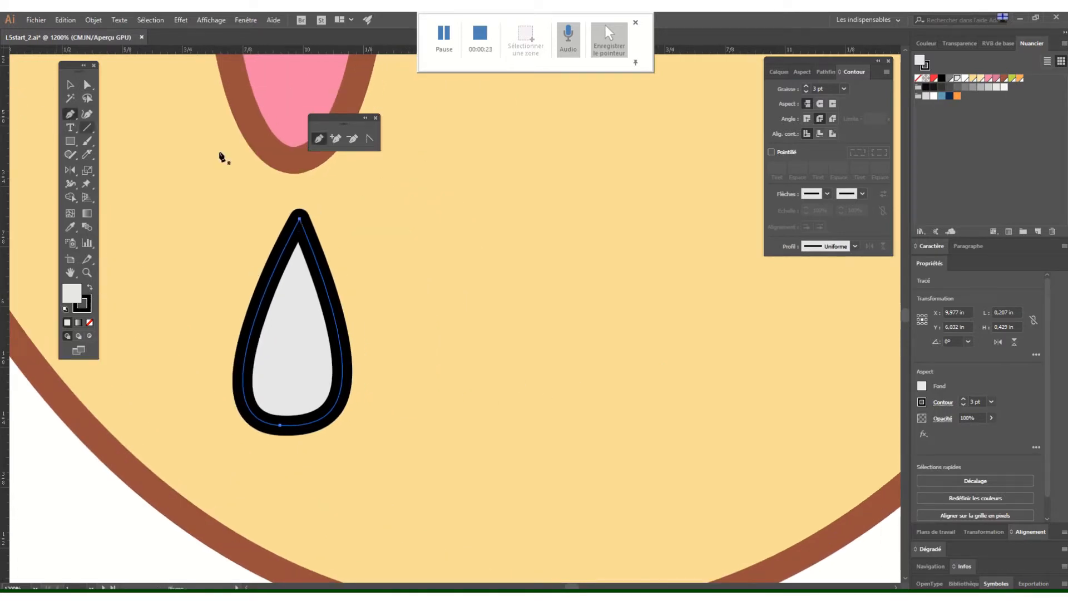
pyautogui.click(527, 228)
pyautogui.moveTo(527, 228); pyautogui.dragTo(512, 262)
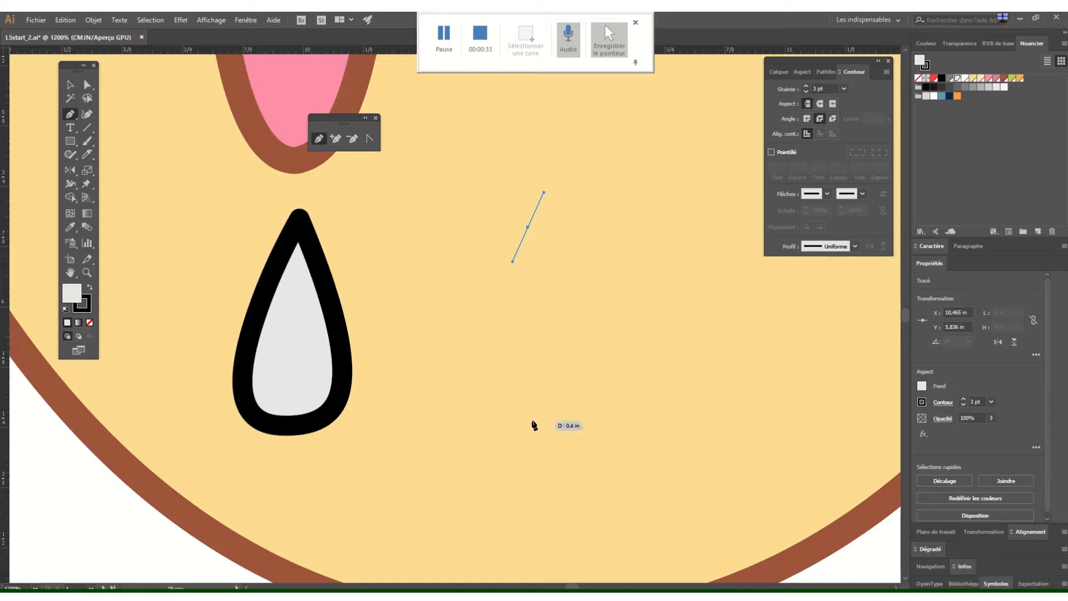
pyautogui.moveTo(553, 422)
pyautogui.mouseDown()
pyautogui.moveTo(716, 420)
pyautogui.moveTo(685, 422)
pyautogui.moveTo(693, 425)
pyautogui.mouseUp()
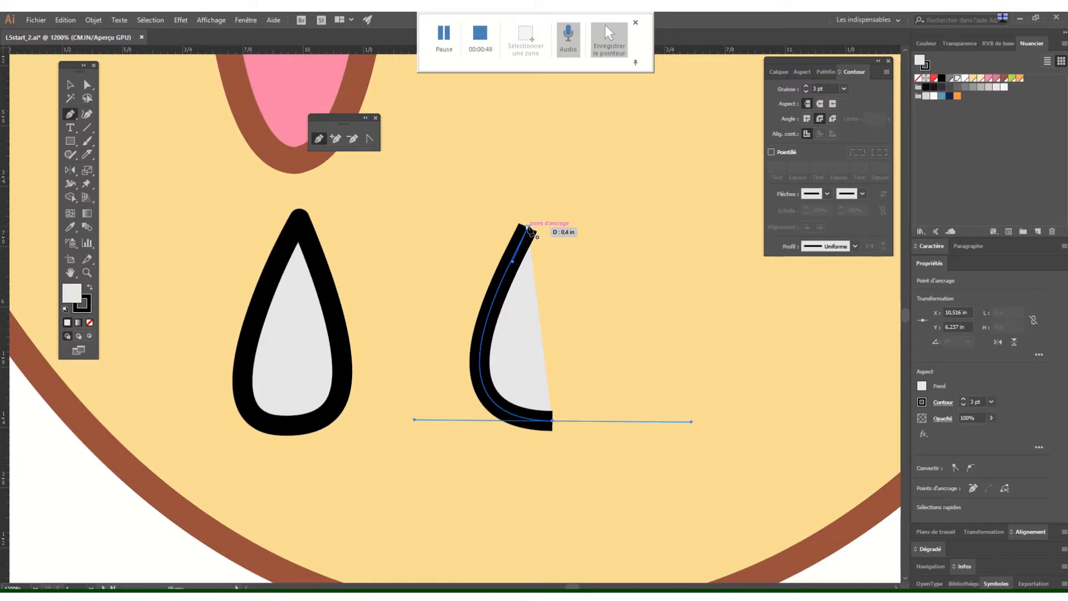
pyautogui.moveTo(528, 227)
pyautogui.mouseDown()
pyautogui.moveTo(523, 196)
pyautogui.moveTo(501, 206)
pyautogui.moveTo(524, 192)
pyautogui.moveTo(529, 171)
pyautogui.moveTo(515, 172)
pyautogui.moveTo(527, 170)
pyautogui.mouseUp()
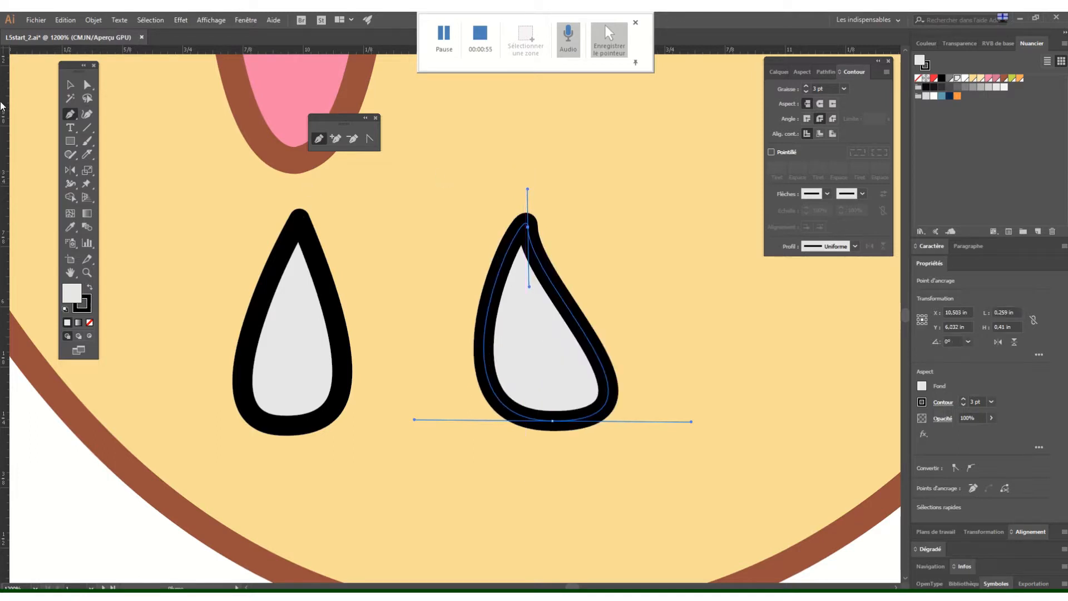
# Step: Move the new teardrop's tip anchor up and to the right, then angle its direction handle inward to curve the tip
pyautogui.press('a')
pyautogui.click(546, 224)
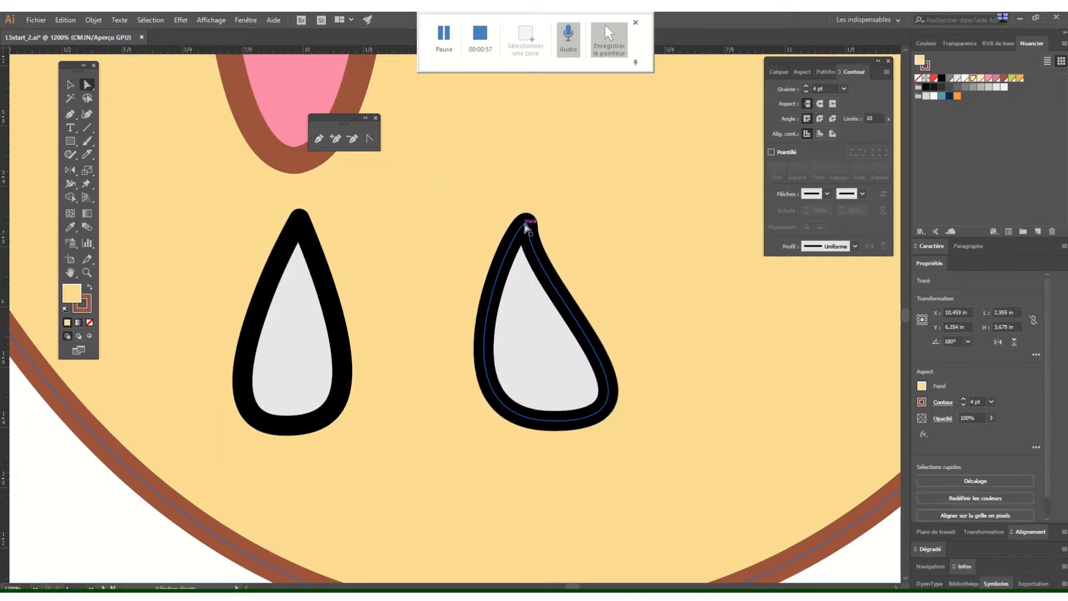
pyautogui.click(528, 228)
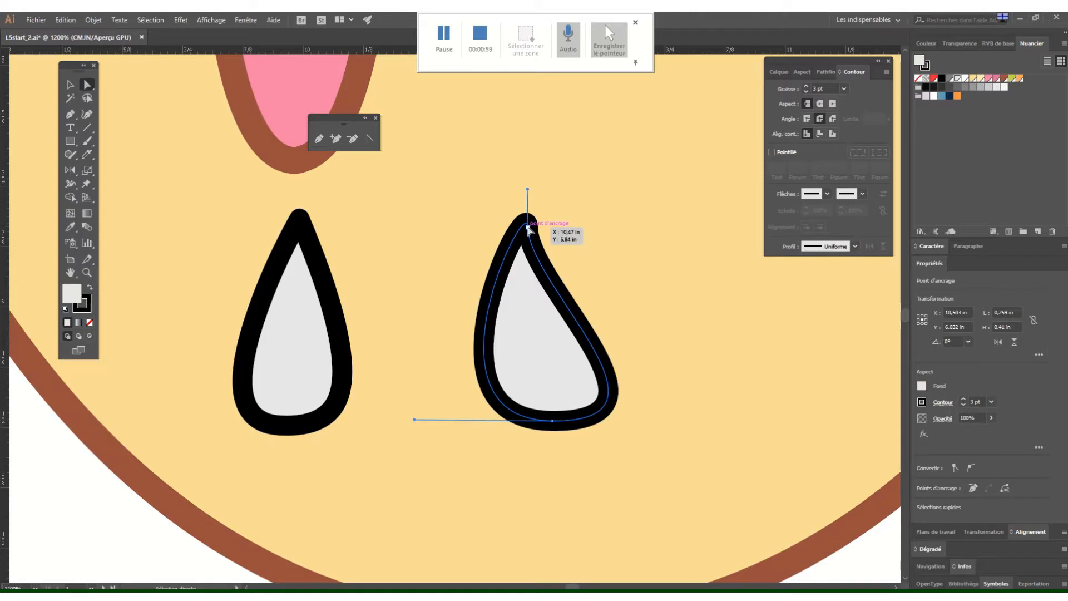
pyautogui.moveTo(529, 227); pyautogui.dragTo(583, 213)
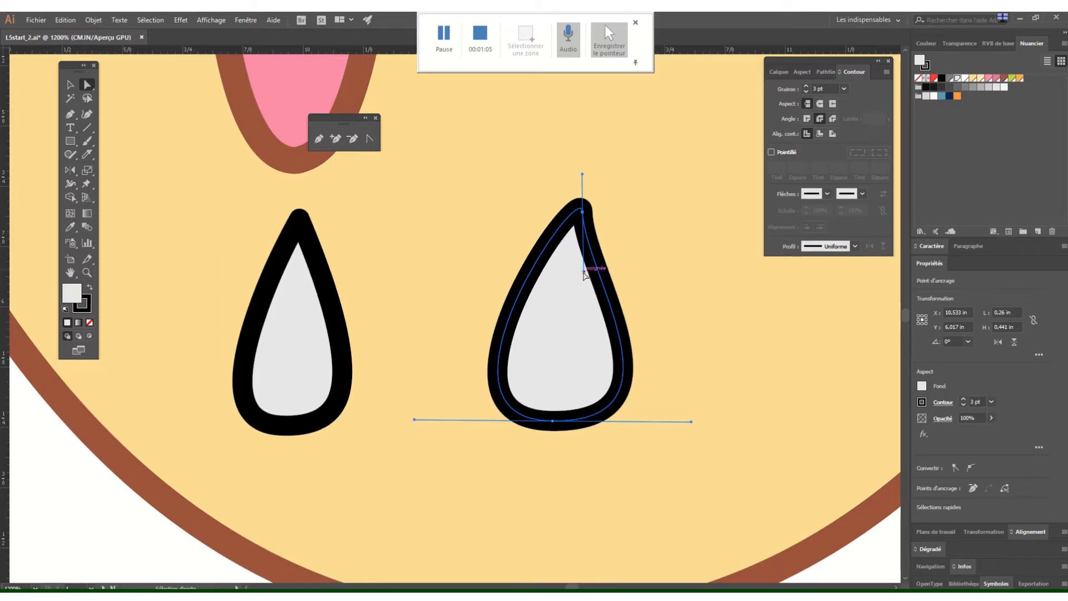
pyautogui.moveTo(583, 273); pyautogui.dragTo(557, 321)
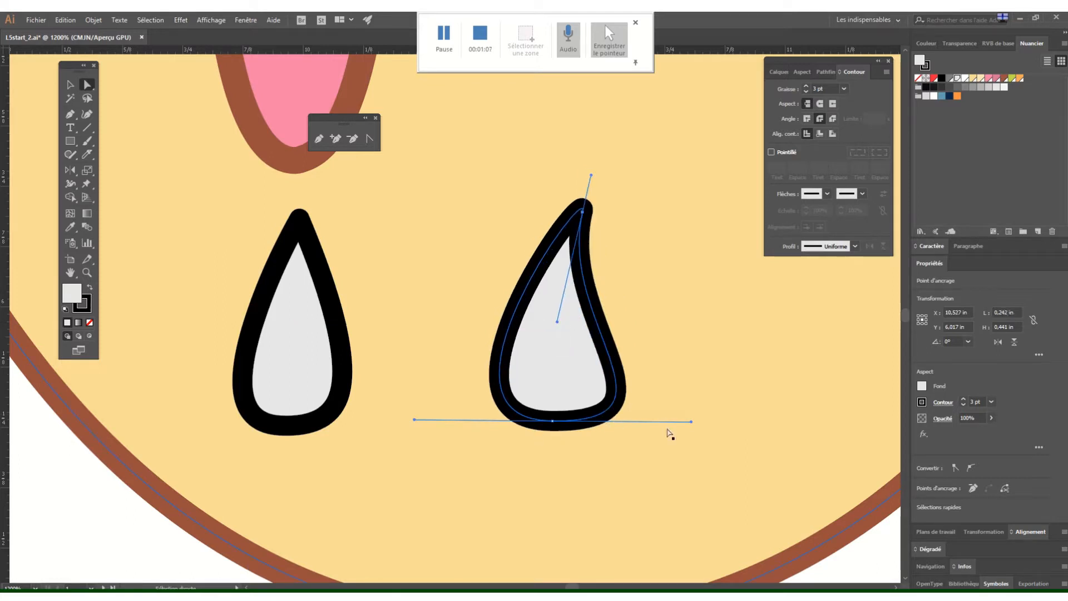
# Step: Lengthen the direction handles of the new teardrop's base anchor and lower that anchor to widen and extend the shape
pyautogui.moveTo(690, 422)
pyautogui.mouseDown()
pyautogui.moveTo(740, 420)
pyautogui.moveTo(711, 424)
pyautogui.mouseUp()
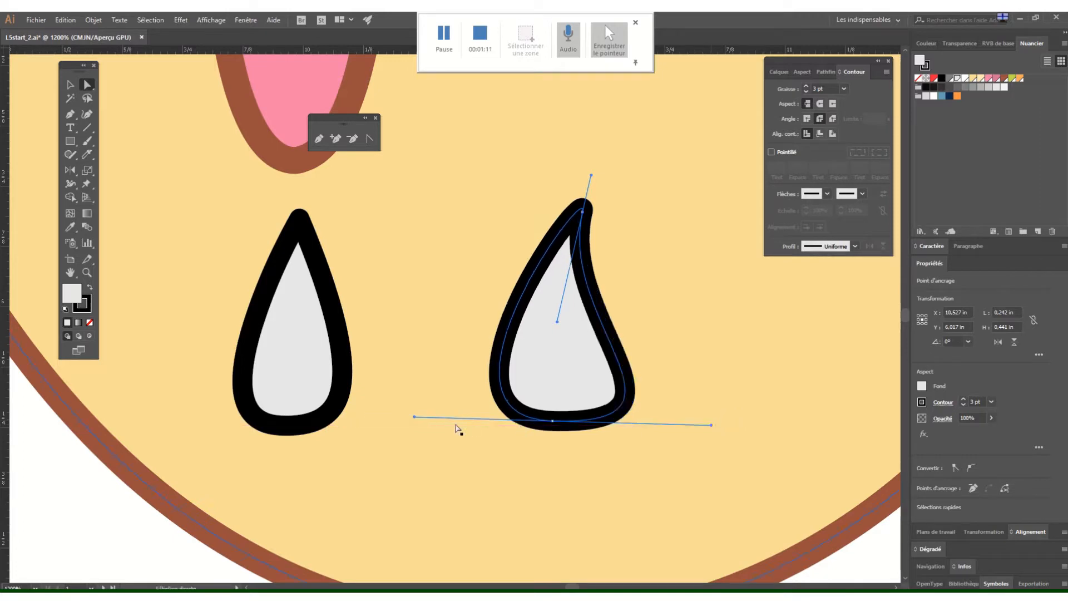
pyautogui.moveTo(555, 421); pyautogui.dragTo(551, 442)
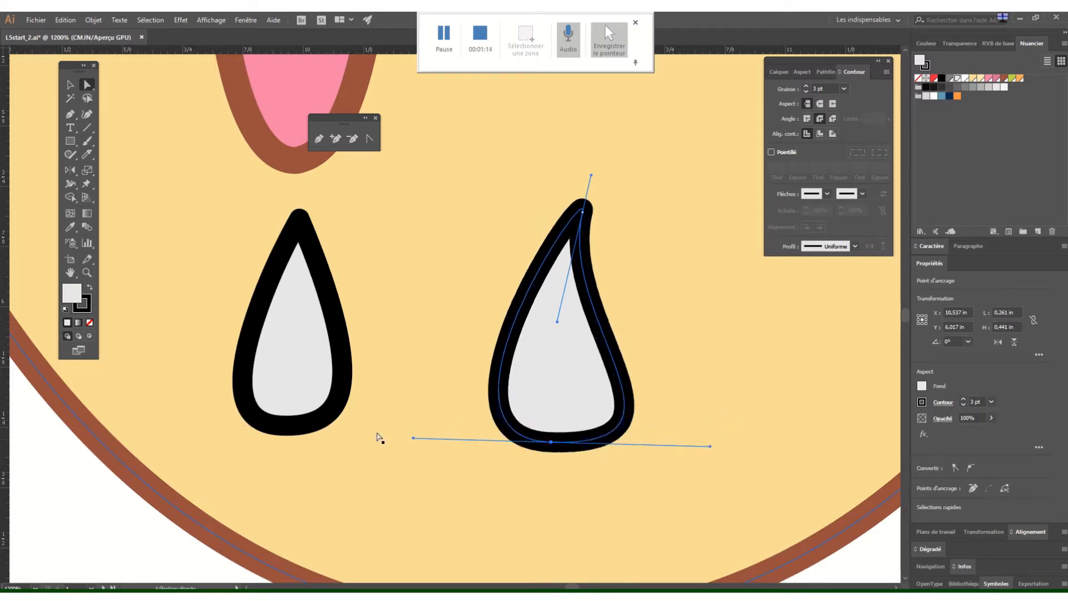
pyautogui.click(411, 439)
pyautogui.click(551, 442)
pyautogui.moveTo(413, 439); pyautogui.dragTo(382, 441)
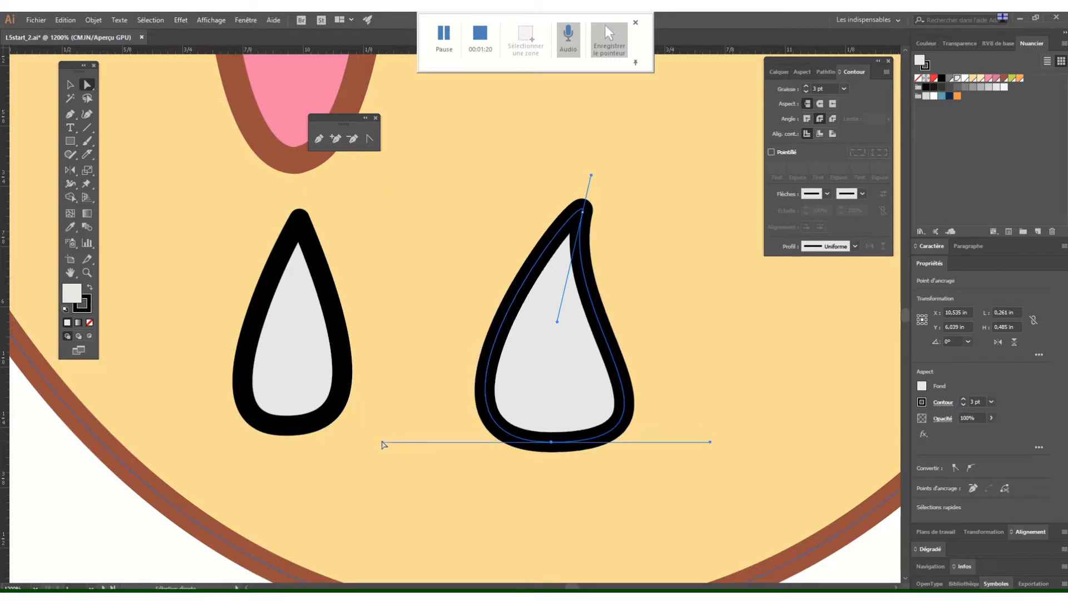
pyautogui.click(676, 301)
pyautogui.click(551, 443)
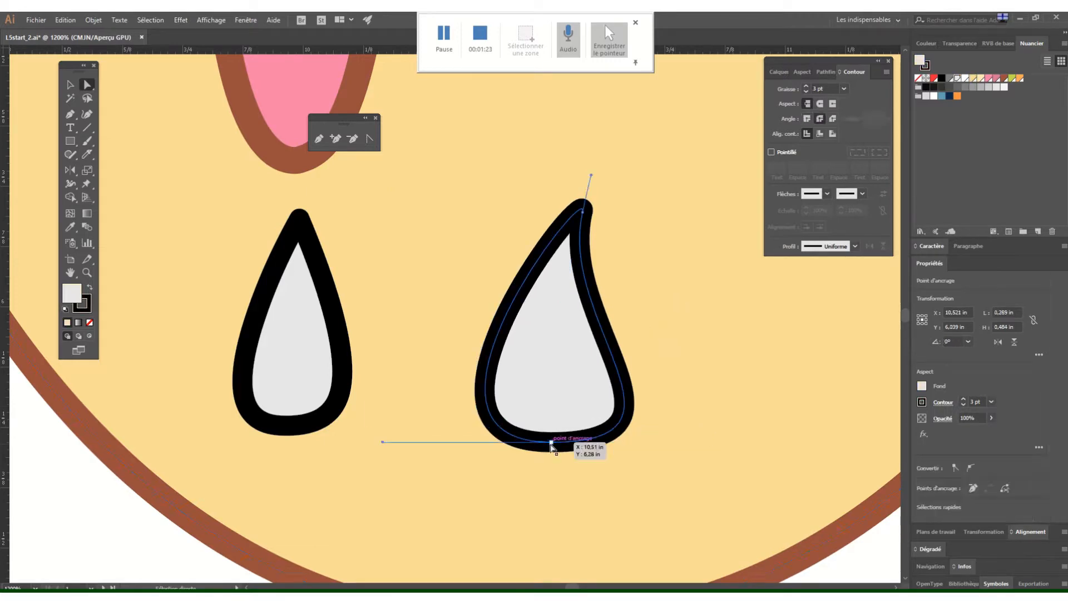
pyautogui.moveTo(550, 444); pyautogui.dragTo(549, 463)
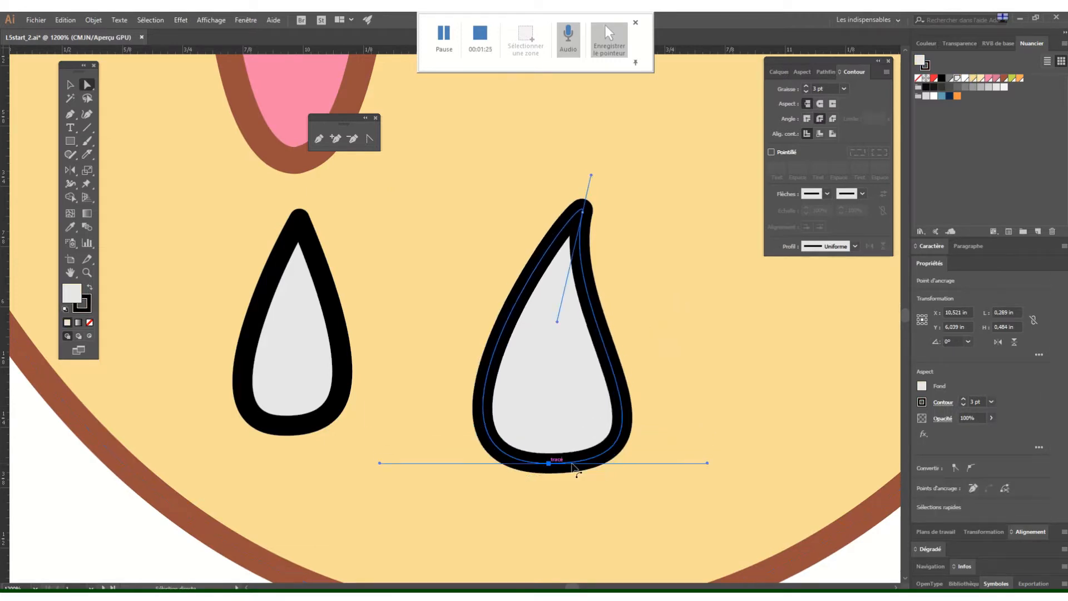
pyautogui.click(670, 370)
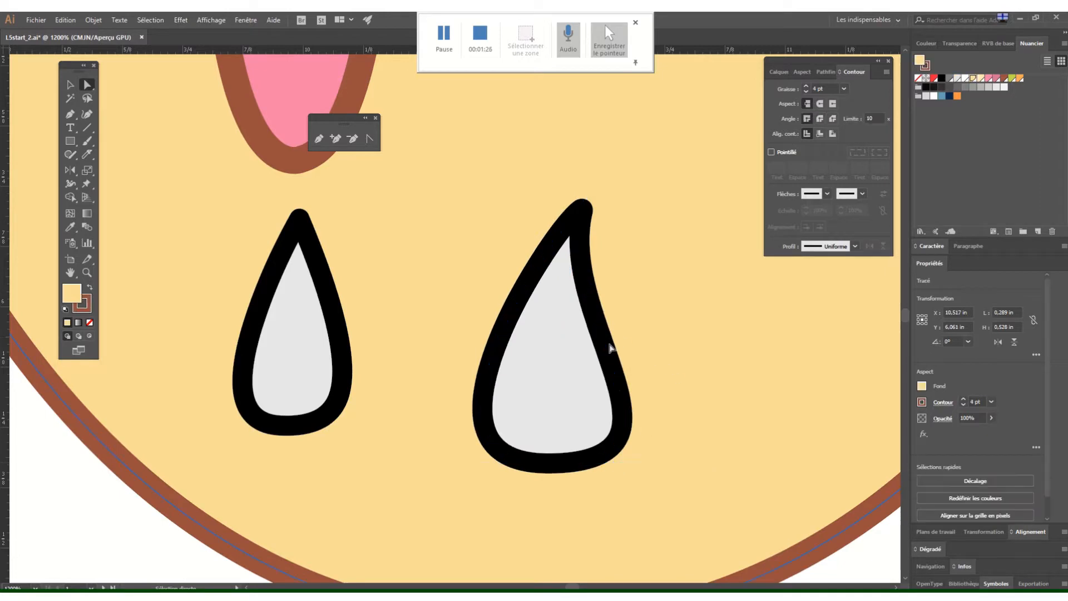
# Step: Compare with the original droplet and reshape the new one's tip into a teardrop about 0.34 in wide and 0.63 in high
pyautogui.click(257, 301)
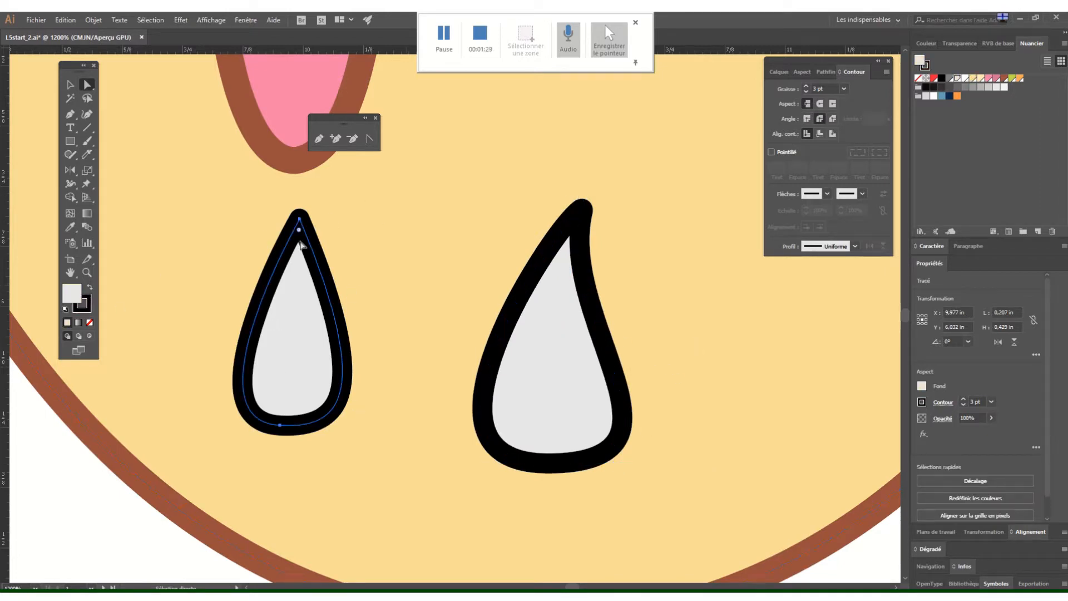
pyautogui.click(583, 257)
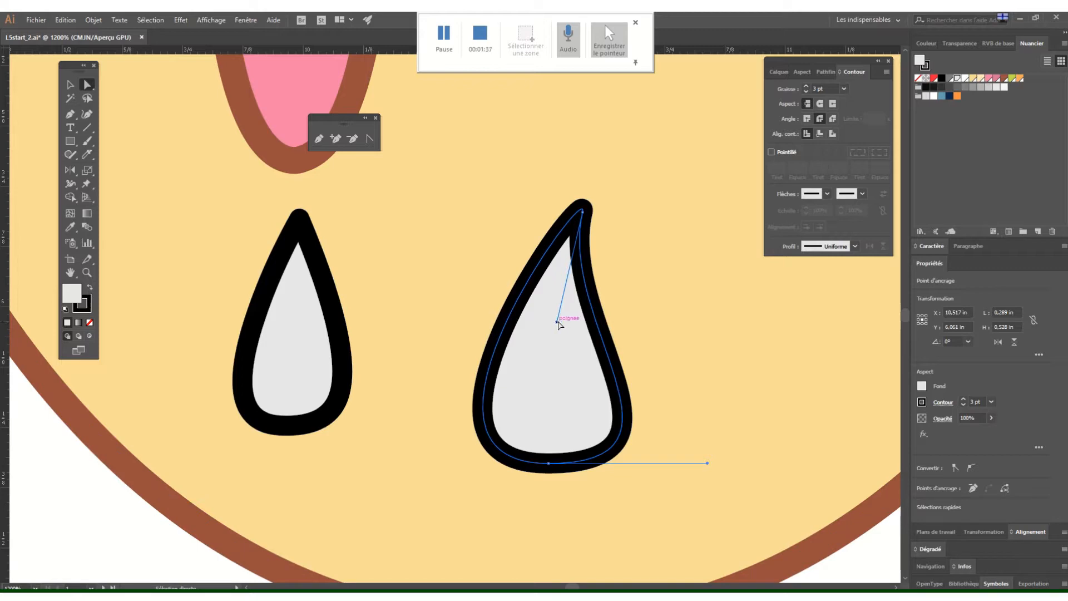
pyautogui.moveTo(557, 322); pyautogui.dragTo(575, 160)
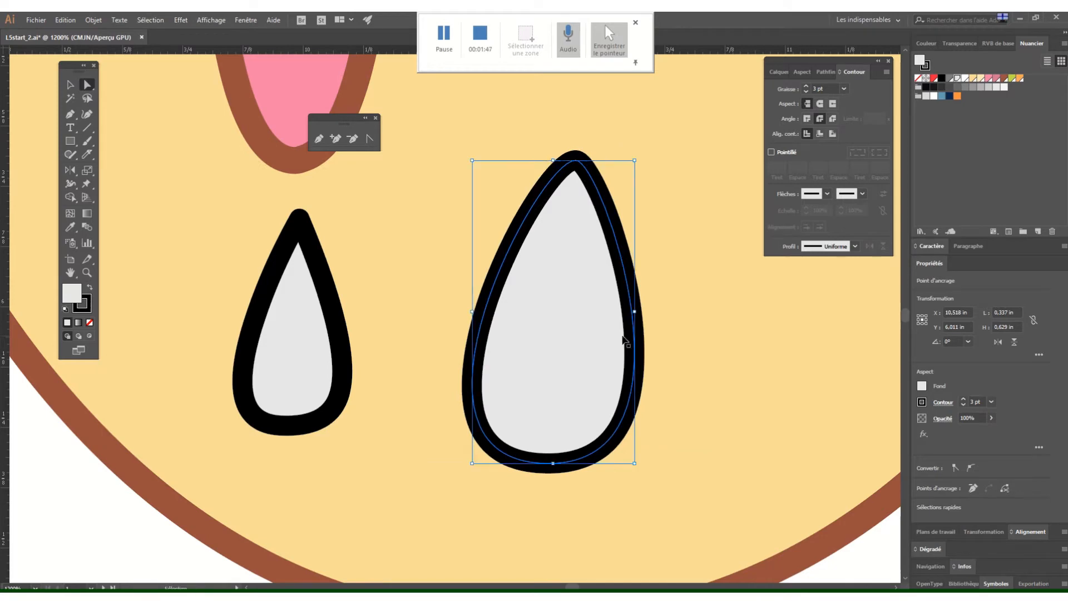
# Step: Delete the practice teardrop beside the original droplet
pyautogui.hotkey('ctrl', '-')
pyautogui.hotkey('ctrl', '-')
pyautogui.hotkey('ctrl', '-')
pyautogui.hotkey('ctrl', '-')
pyautogui.hotkey('ctrl', '-')
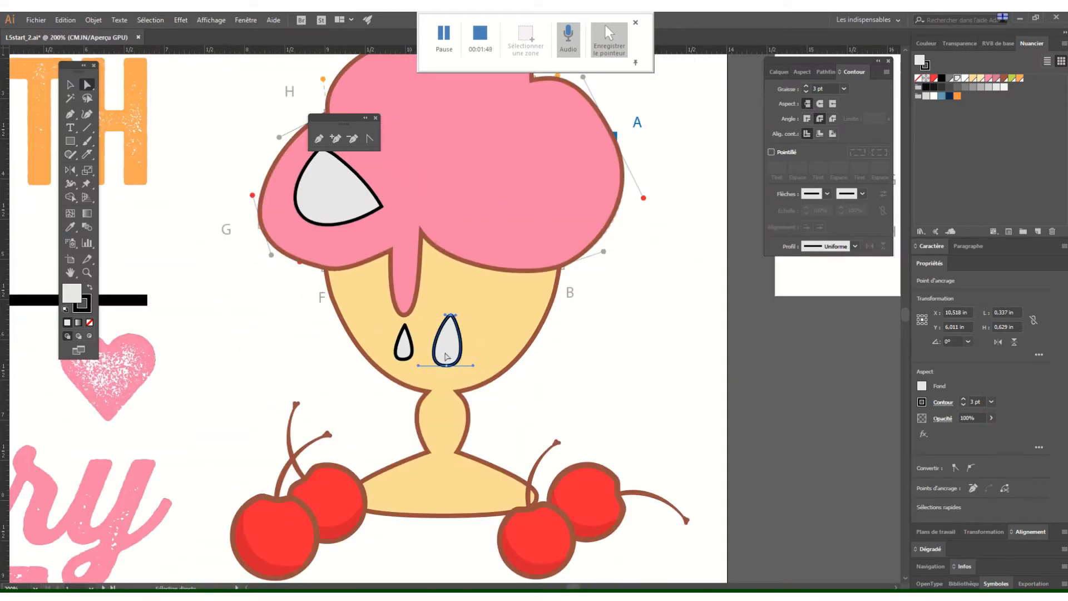
pyautogui.click(447, 351)
pyautogui.press('Delete')
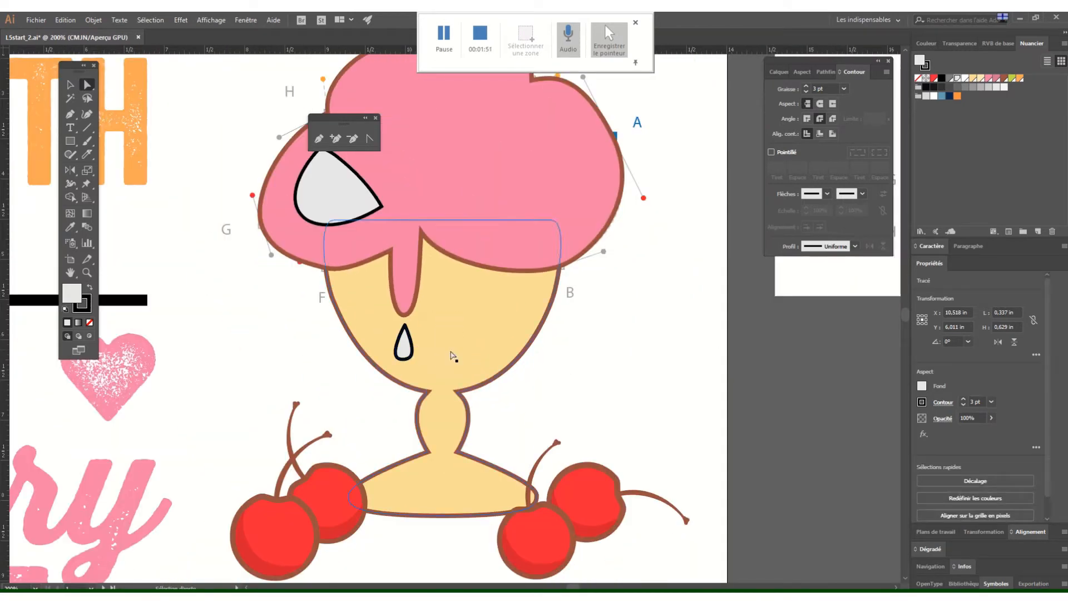
# Step: Give the original droplet the ice cream's pink fill and a brown stroke from the swatches
pyautogui.click(403, 352)
pyautogui.click(988, 81)
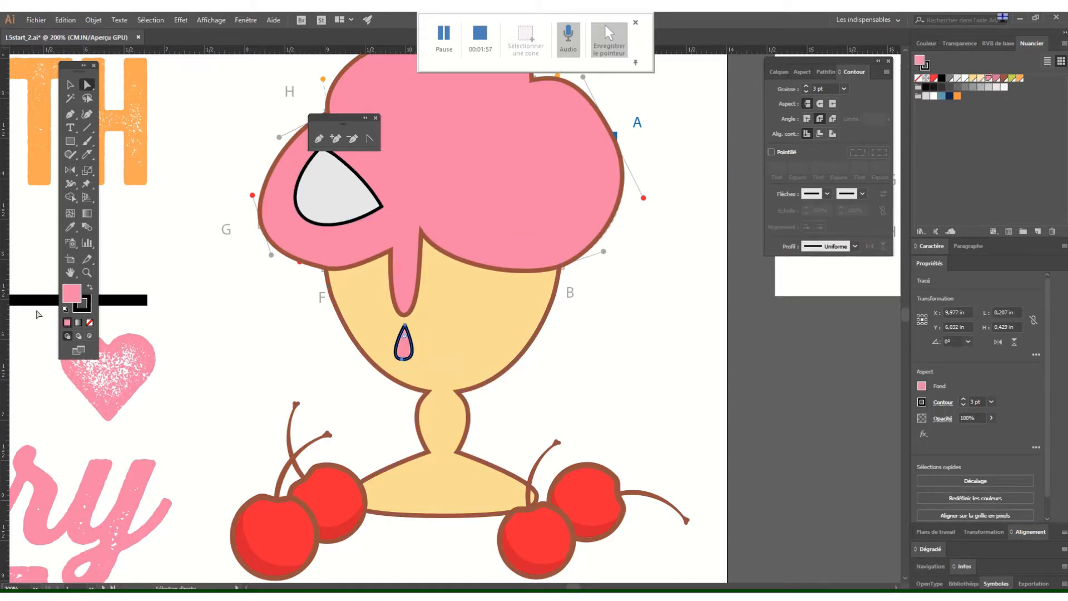
pyautogui.click(83, 302)
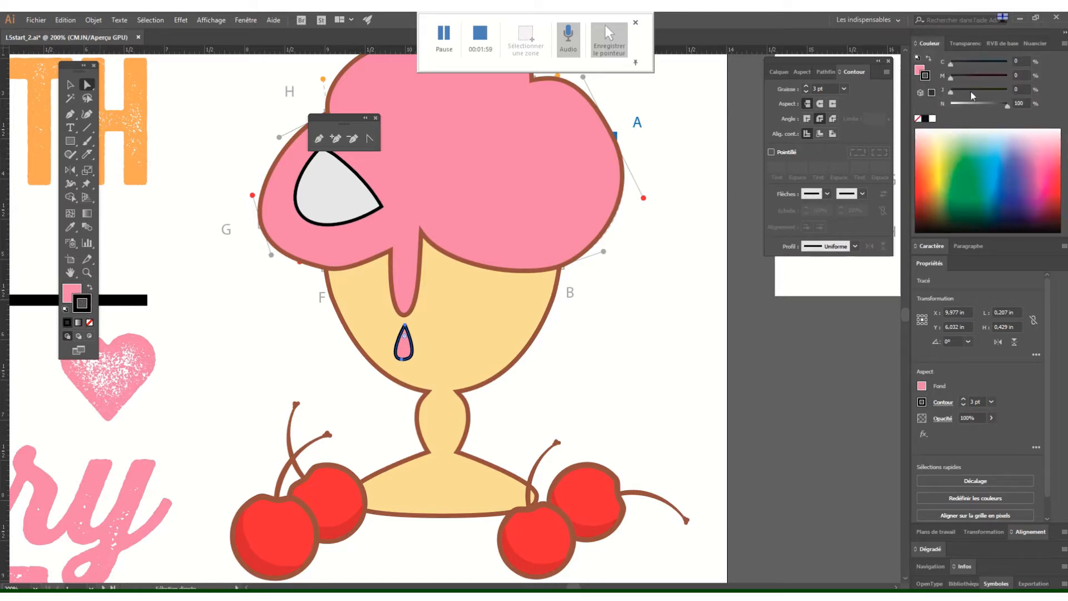
pyautogui.click(1032, 44)
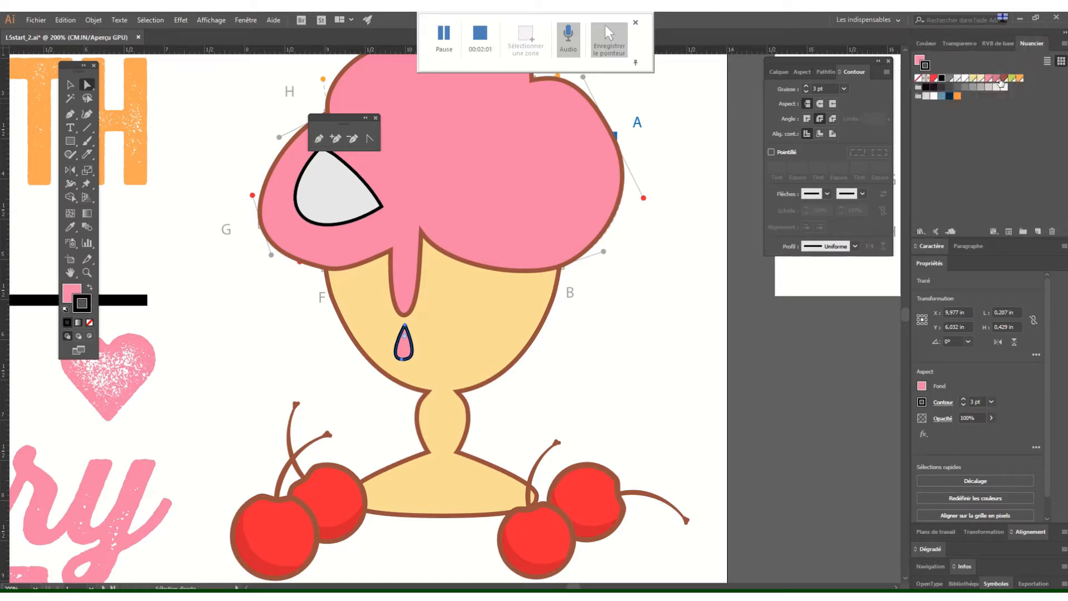
pyautogui.click(1005, 79)
pyautogui.click(645, 316)
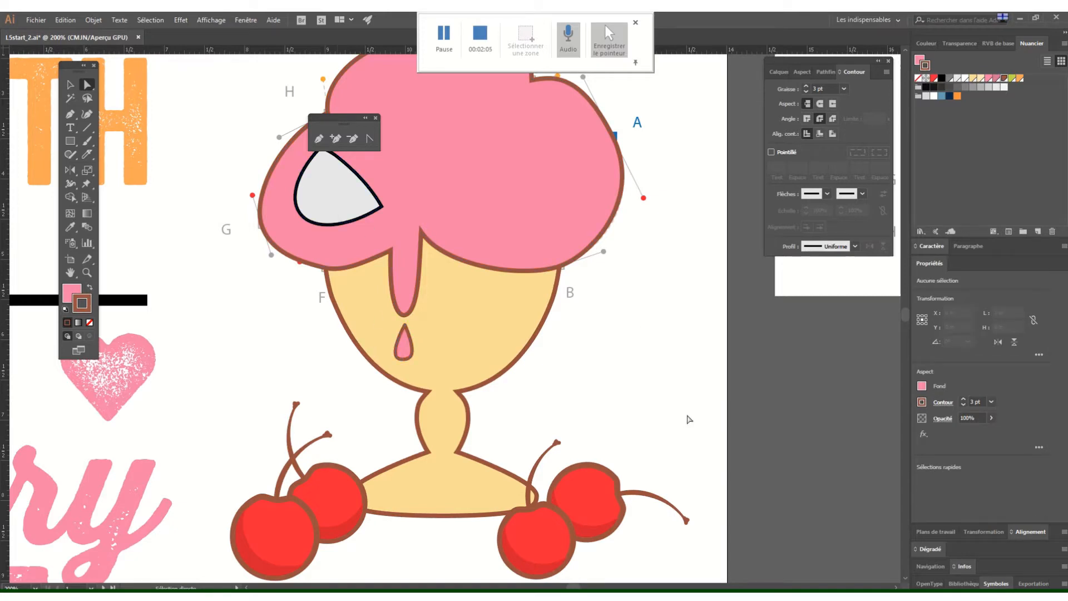
# Step: Switch to Photos to check the spoon handle in the reference image glace END.jpg, and return to the Illustrator artwork
pyautogui.moveTo(635, 216); pyautogui.dragTo(677, 428)
pyautogui.moveTo(640, 215); pyautogui.dragTo(573, 187)
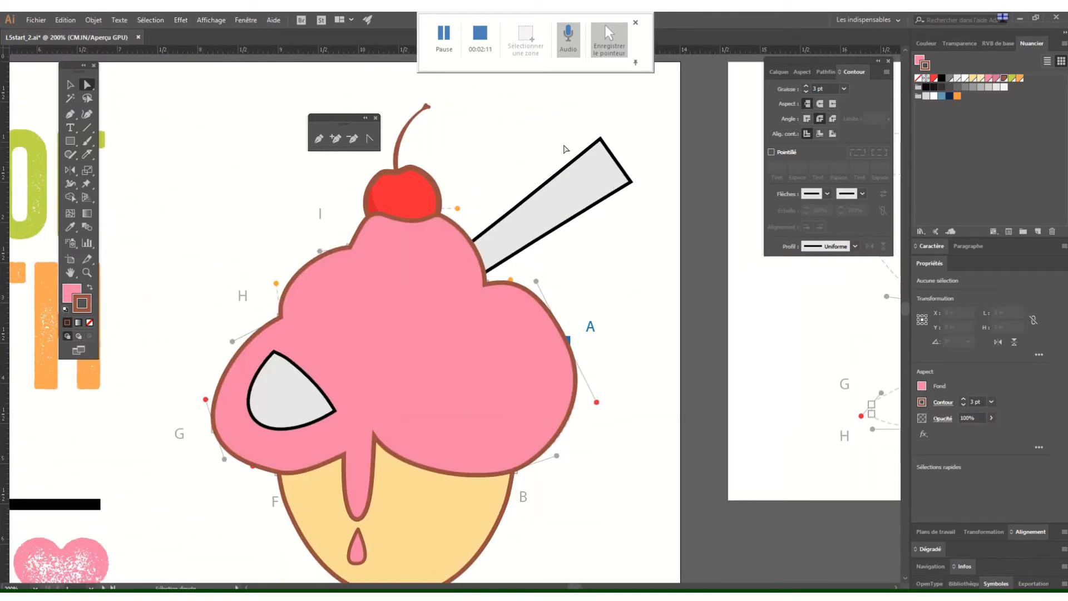
pyautogui.hotkey('alt', 'Tab')
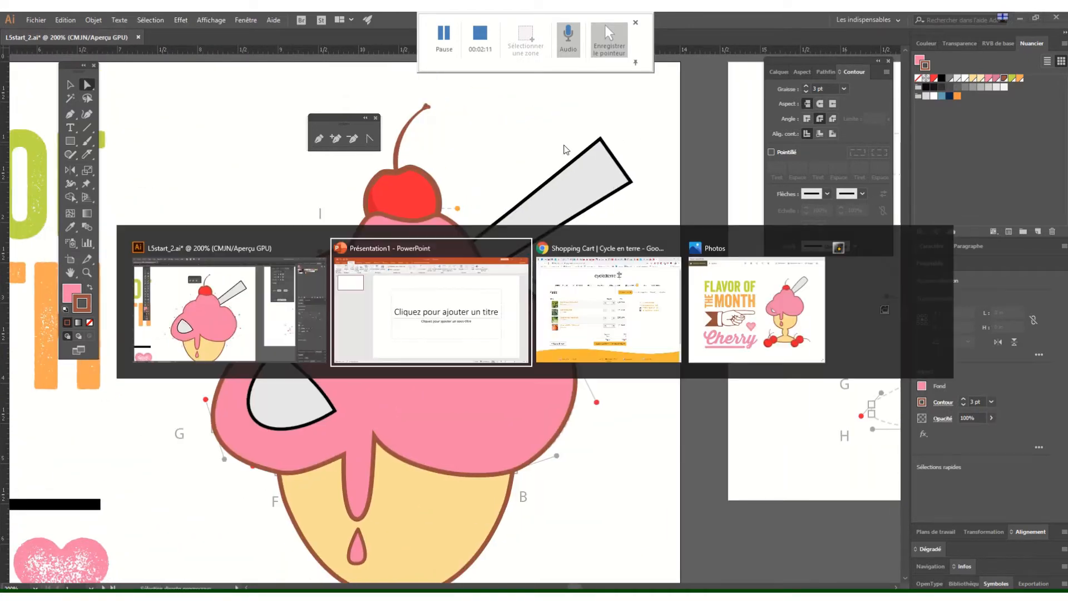
pyautogui.click(764, 328)
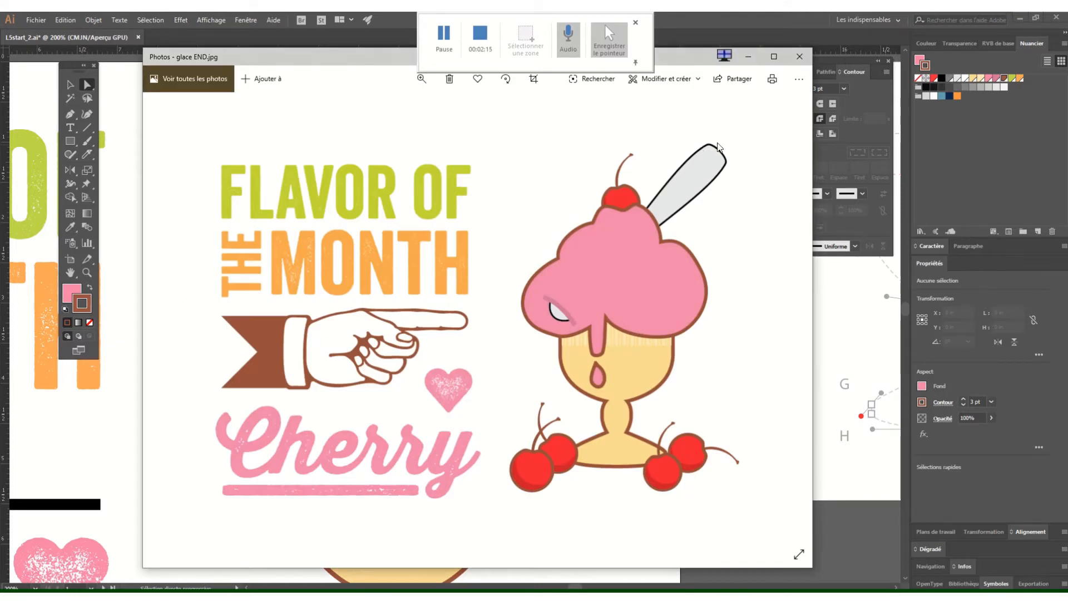
pyautogui.hotkey('alt', 'Tab')
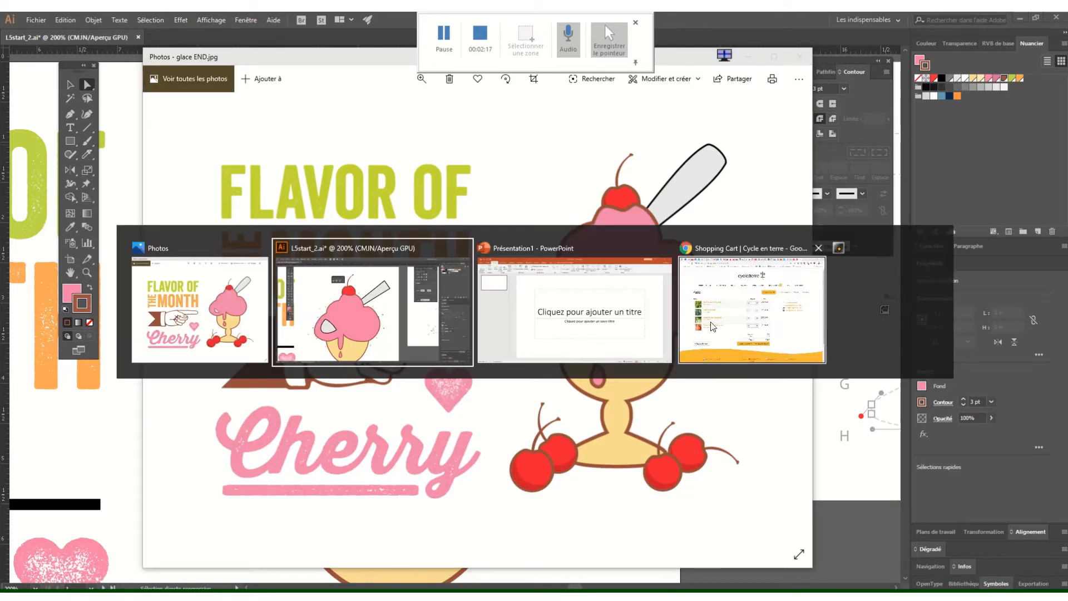
pyautogui.click(377, 304)
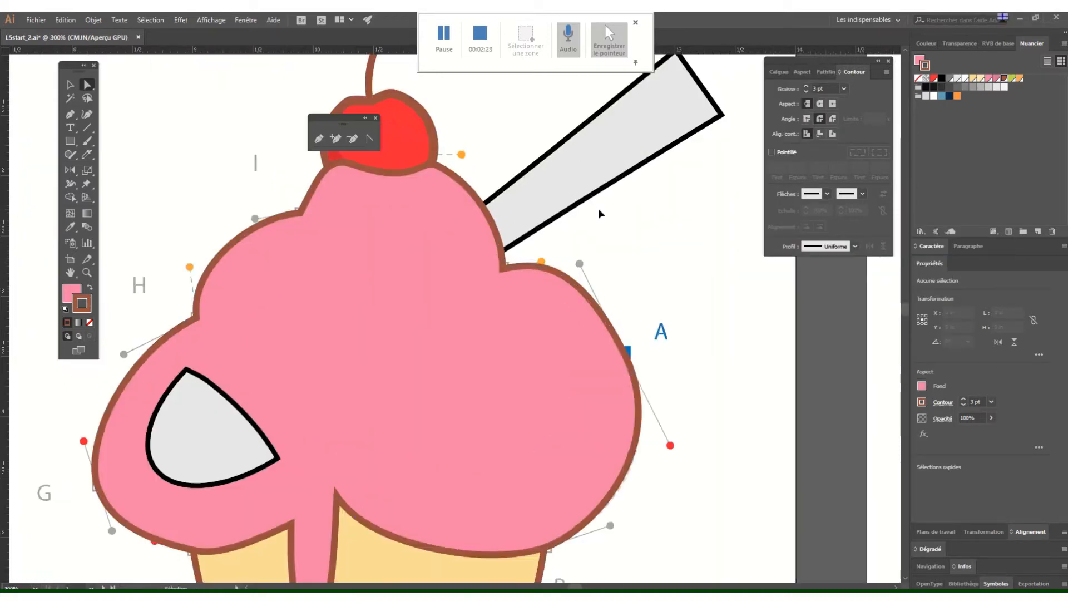
# Step: Convert the two corner anchor points at the outer end of the spoon handle to smooth points
pyautogui.hotkey('ctrl', '+')
pyautogui.hotkey('ctrl', '+')
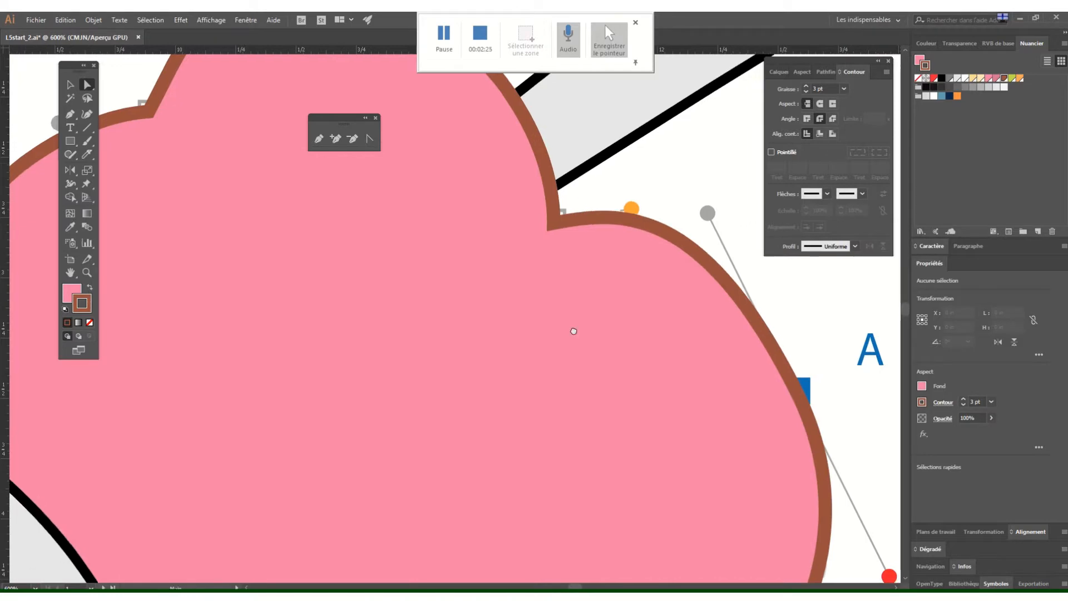
pyautogui.moveTo(573, 331); pyautogui.dragTo(328, 573)
pyautogui.moveTo(620, 209); pyautogui.dragTo(556, 369)
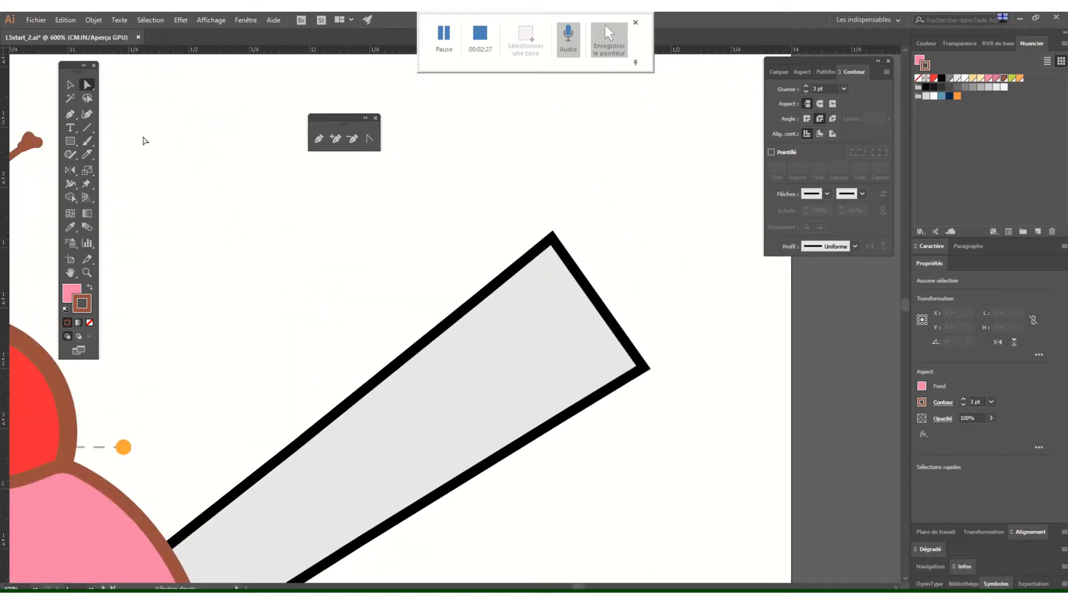
pyautogui.moveTo(519, 198); pyautogui.dragTo(680, 397)
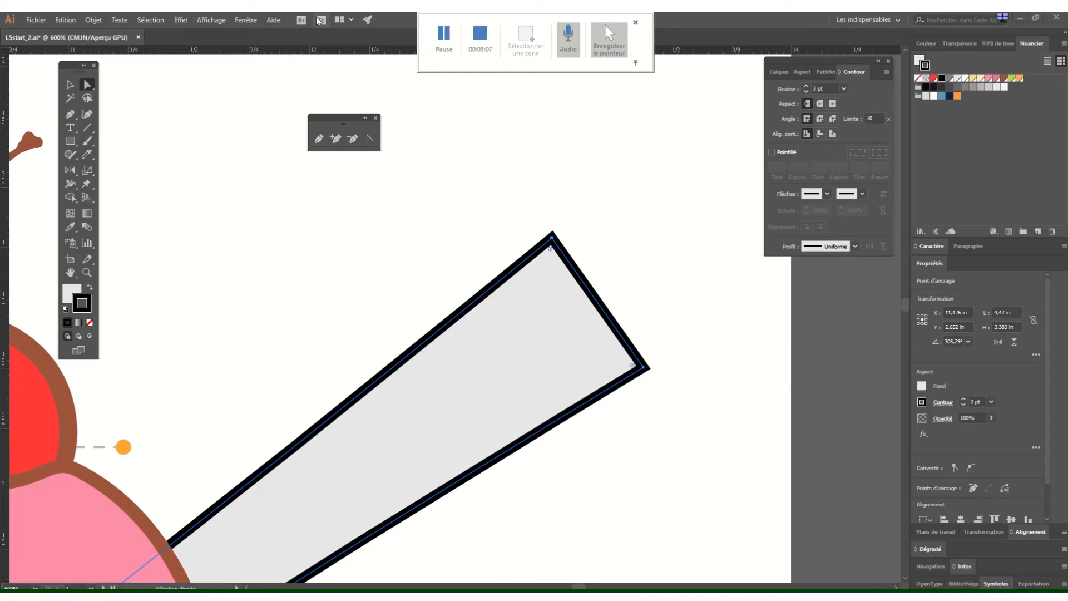
pyautogui.click(243, 21)
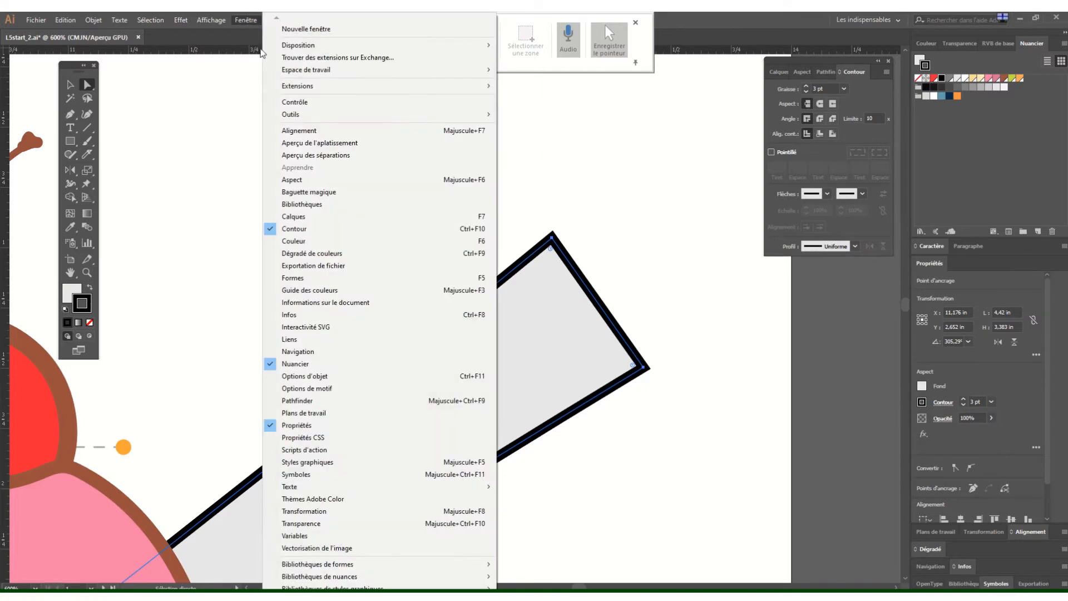
pyautogui.click(1020, 440)
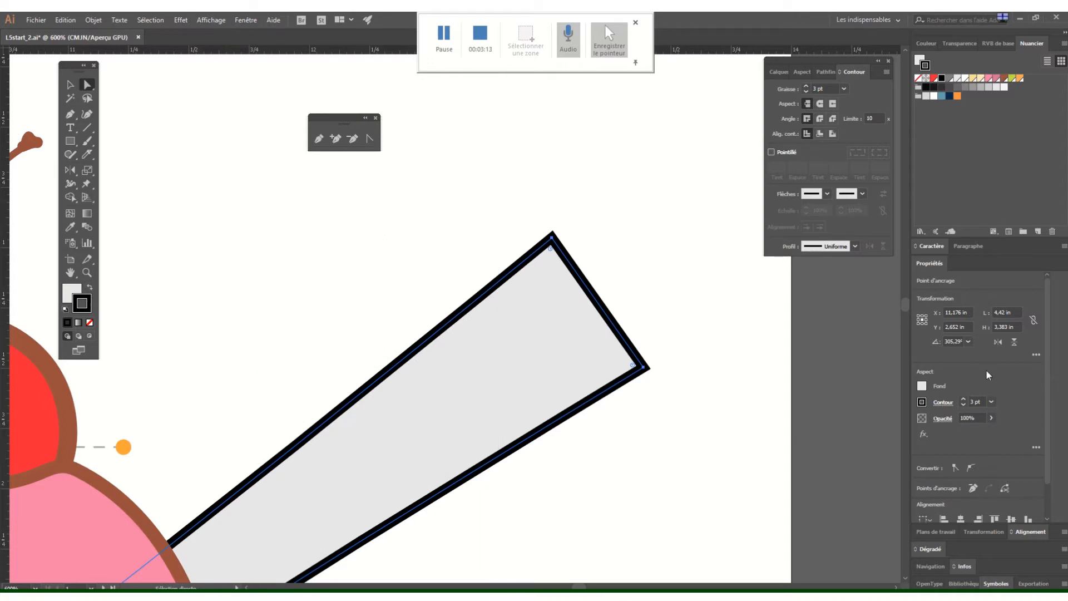
pyautogui.click(971, 467)
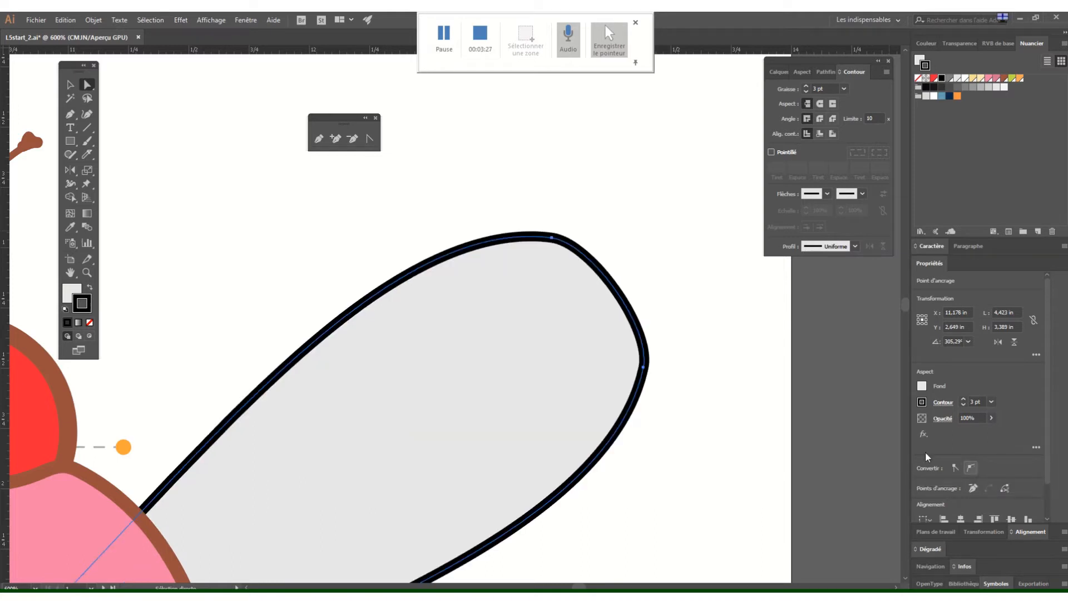
# Step: Adjust the direction handles of the spoon handle's two end points to slim its long edges and keep the end rounded
pyautogui.click(647, 308)
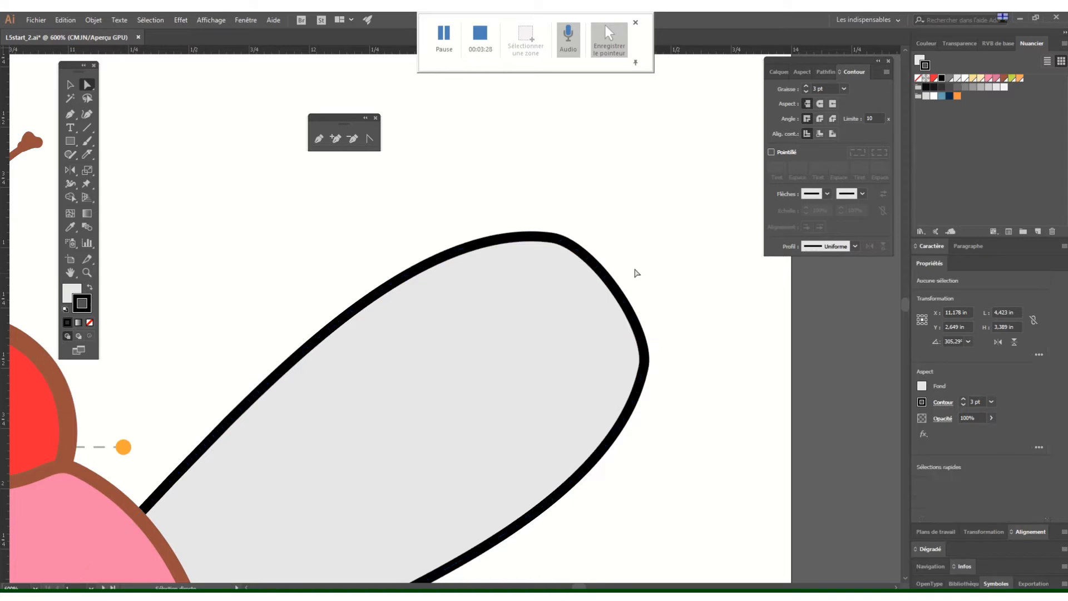
pyautogui.click(552, 238)
pyautogui.click(551, 240)
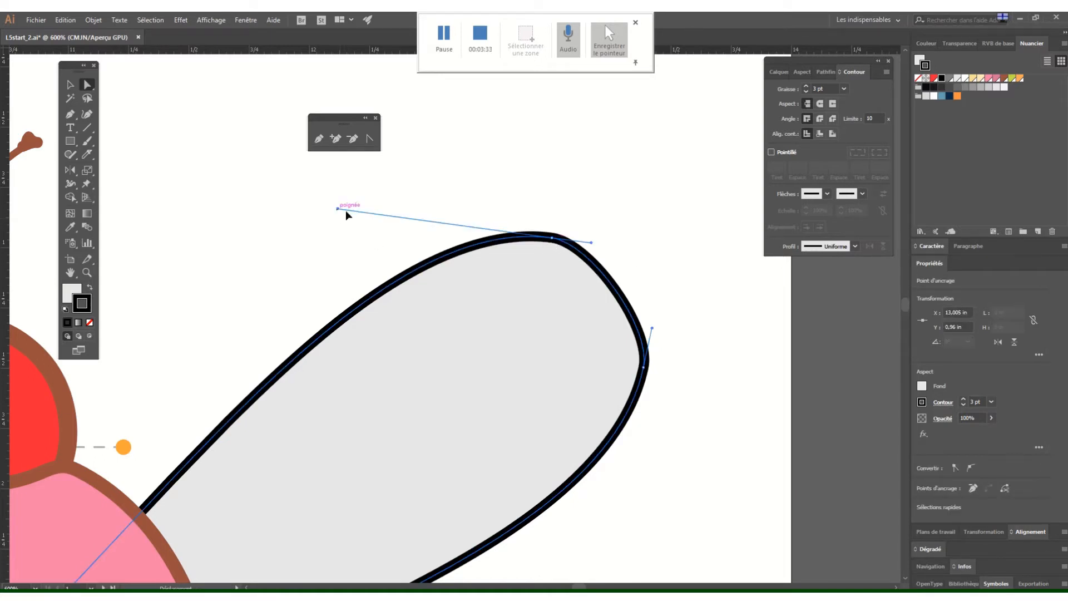
pyautogui.moveTo(338, 209); pyautogui.dragTo(395, 282)
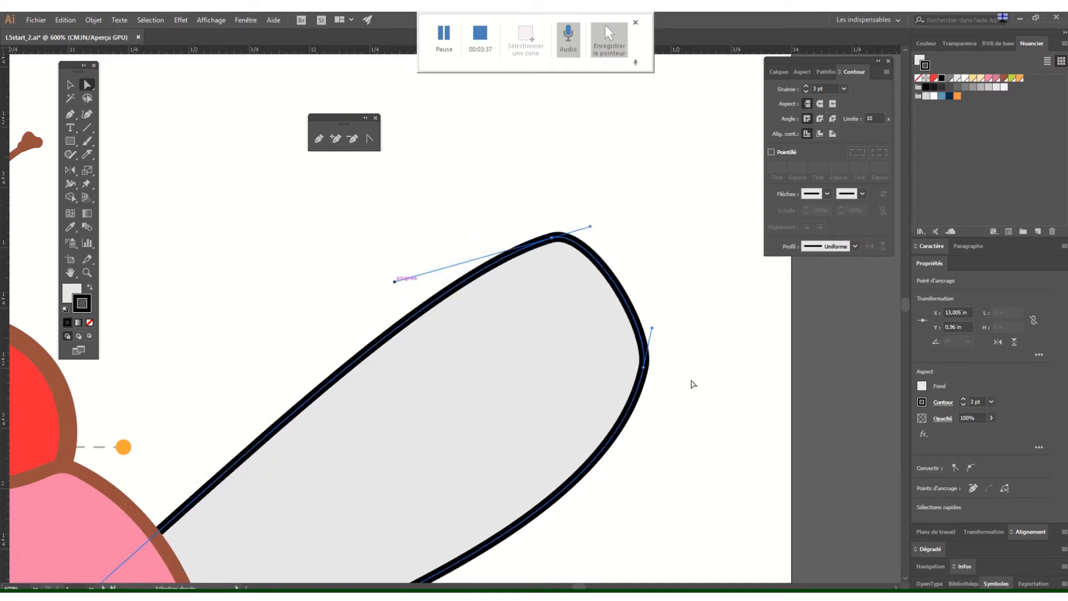
pyautogui.click(644, 367)
pyautogui.scroll(-3, 729, 431)
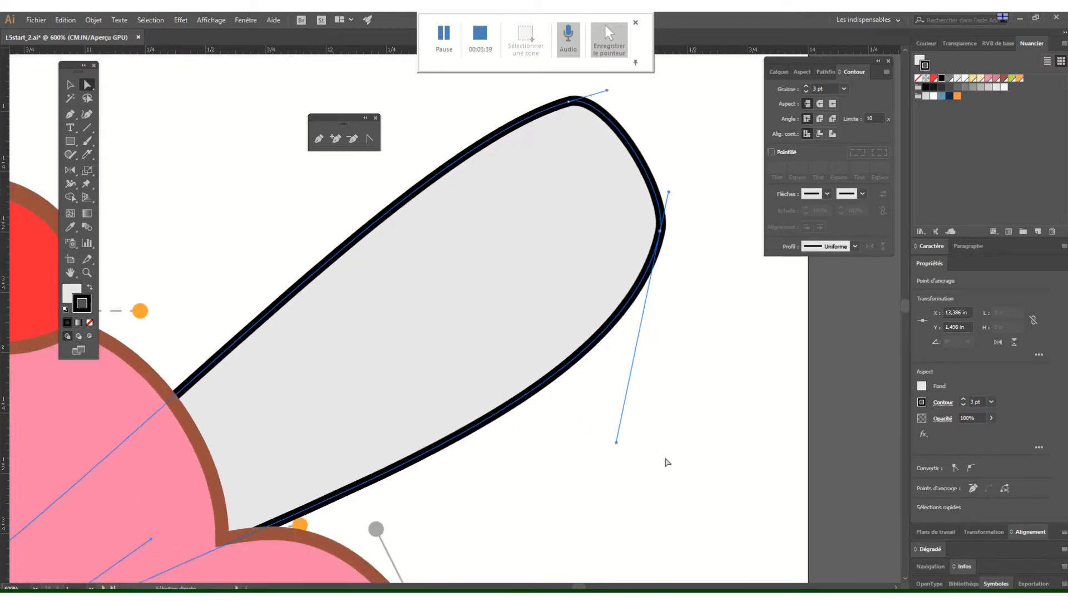
pyautogui.moveTo(616, 443); pyautogui.dragTo(502, 385)
pyautogui.click(678, 157)
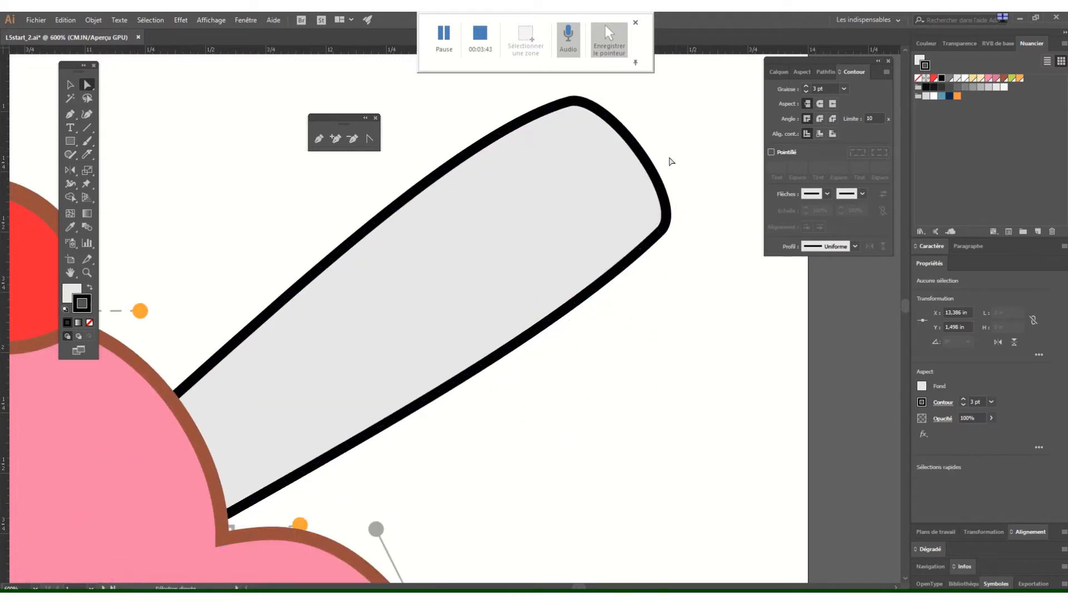
# Step: Narrow the spoon handle's end by moving its anchor points to about X 13.11, Y 1.00 in and X 13.38, Y 1.38 in, and refine the upper curve
pyautogui.hotkey('ctrl', '1')
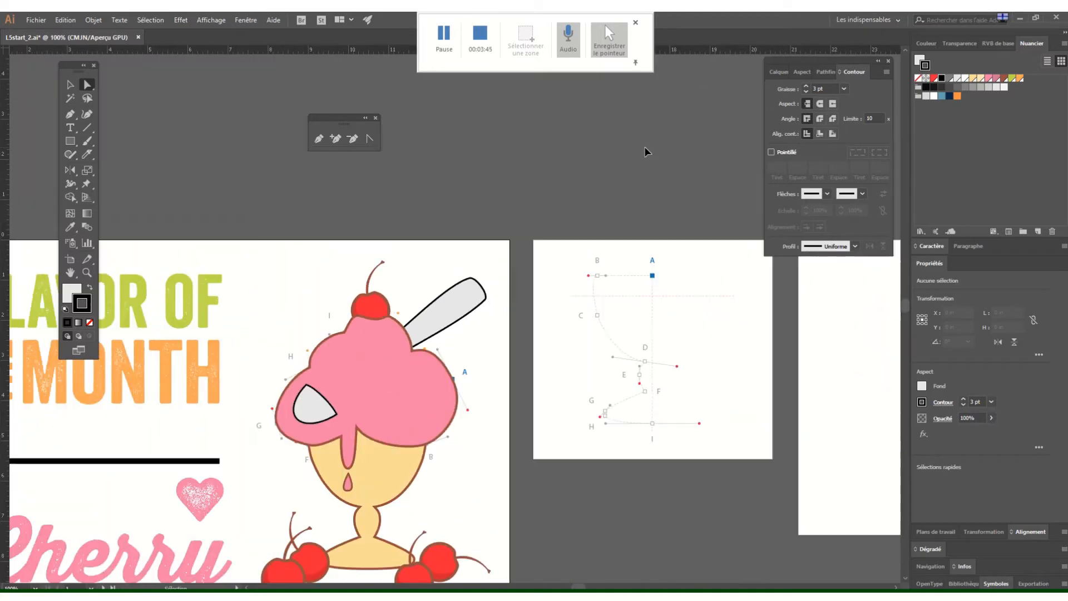
pyautogui.hotkey('ctrl', '+')
pyautogui.hotkey('ctrl', '+')
pyautogui.hotkey('ctrl', '+')
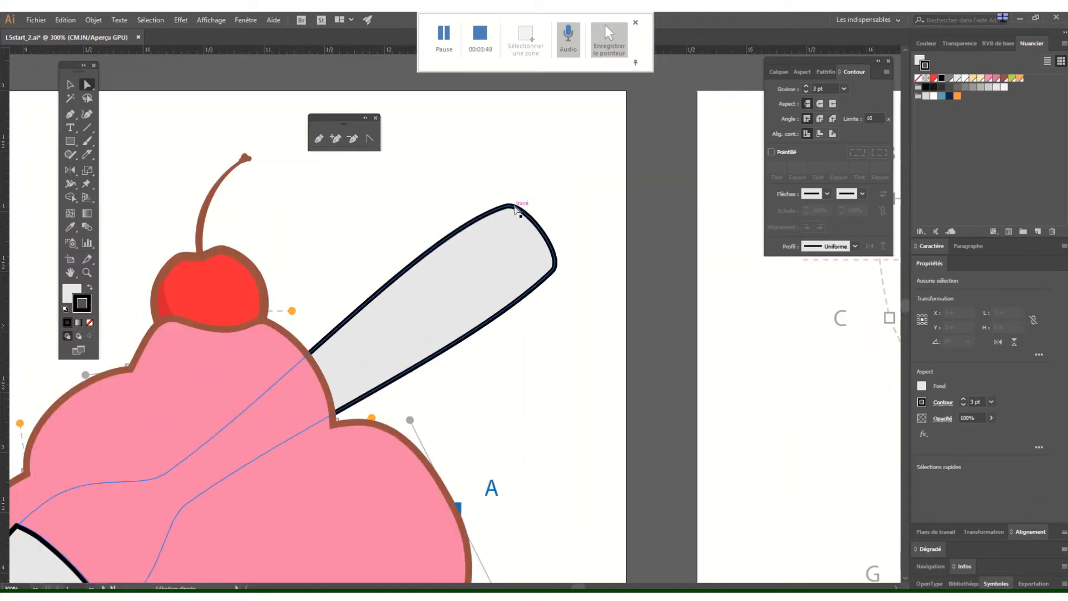
pyautogui.moveTo(509, 210); pyautogui.dragTo(519, 210)
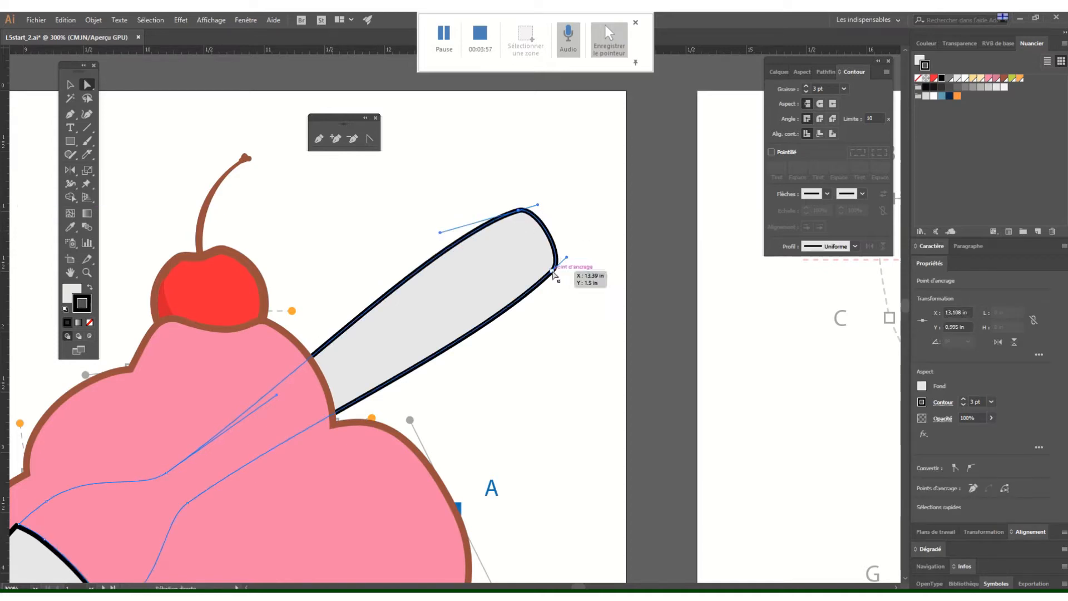
pyautogui.moveTo(553, 272); pyautogui.dragTo(552, 257)
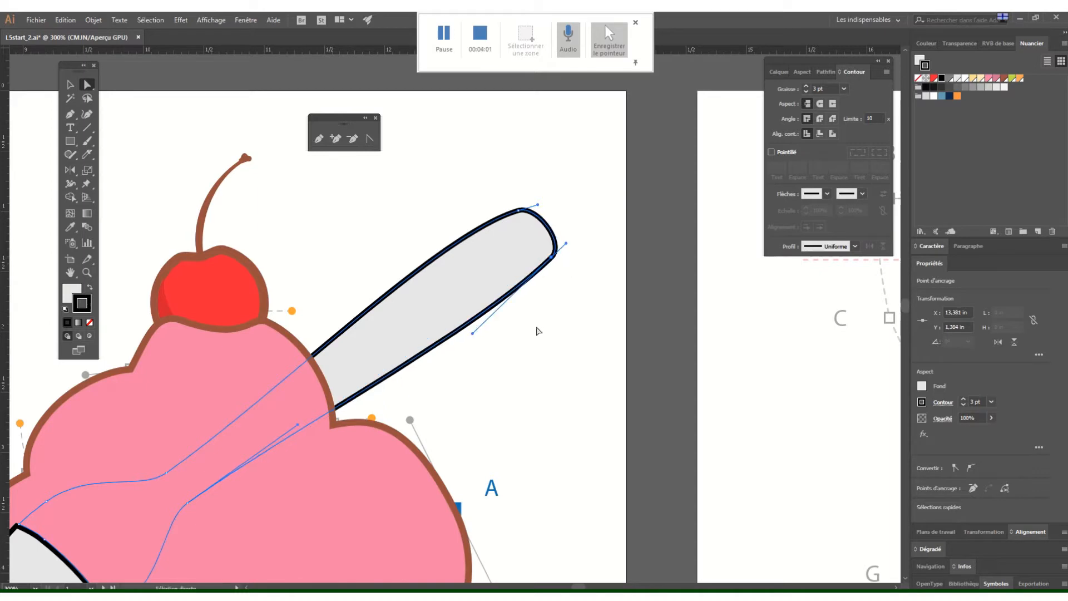
pyautogui.click(518, 214)
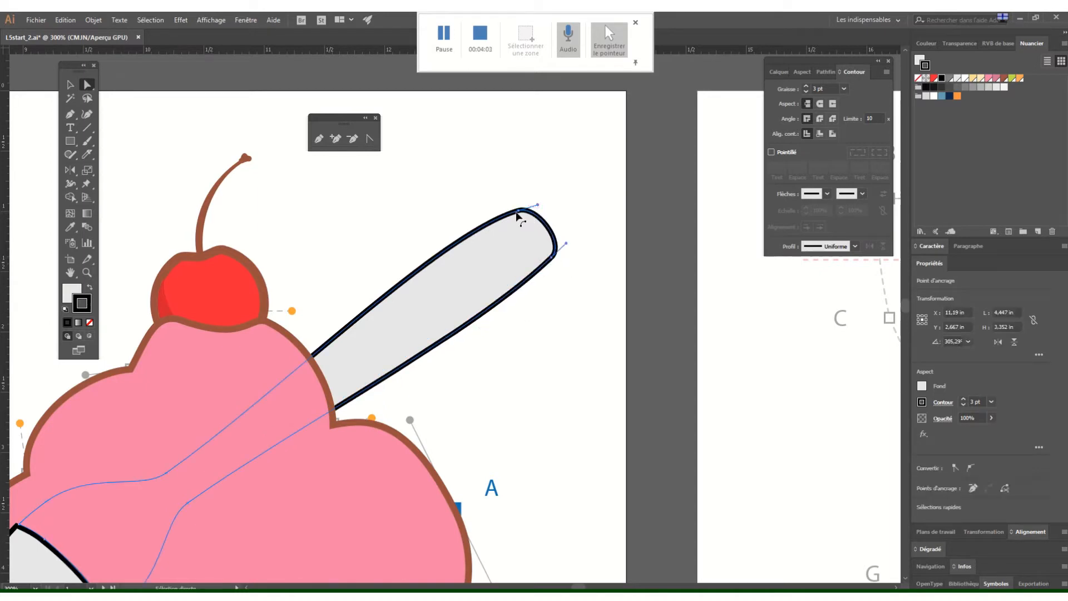
pyautogui.click(518, 214)
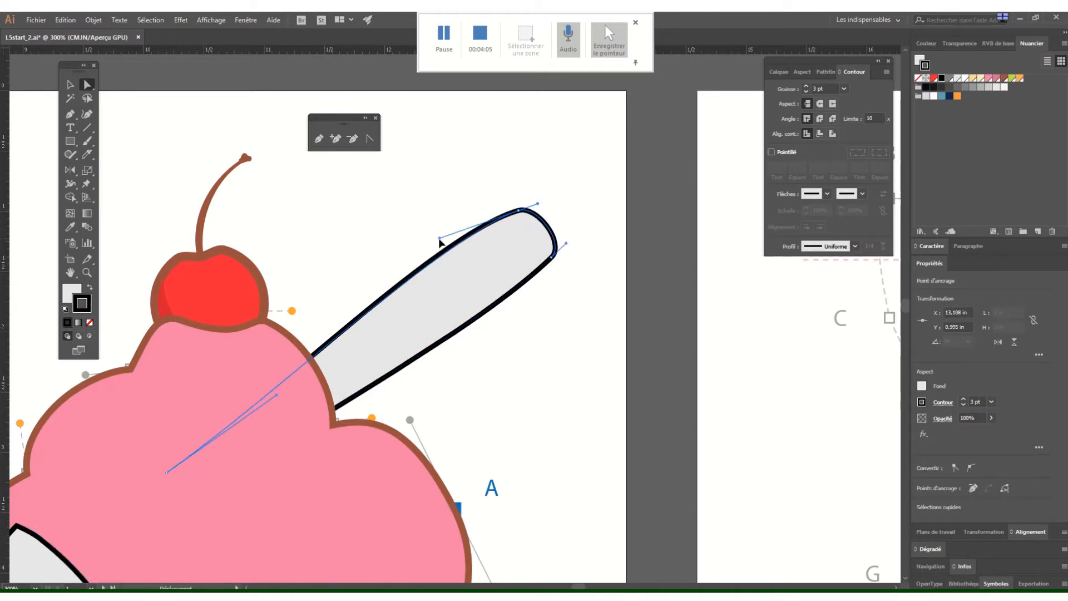
pyautogui.click(546, 281)
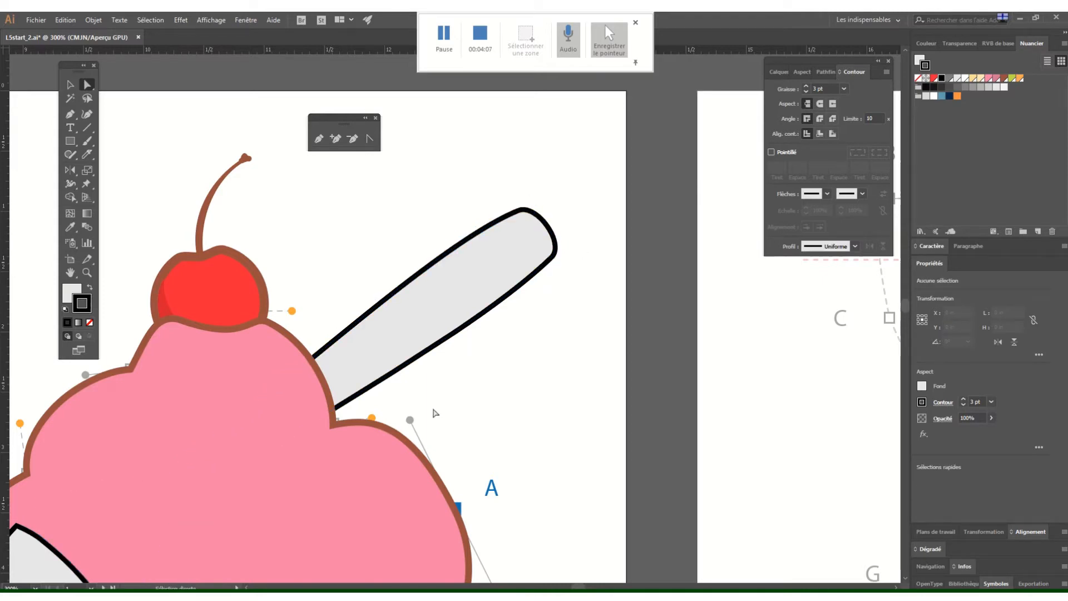
# Step: Switch to Photos to compare the spoon with the reference image glace END.jpg, and return to the Illustrator artwork
pyautogui.scroll(-4, 434, 413)
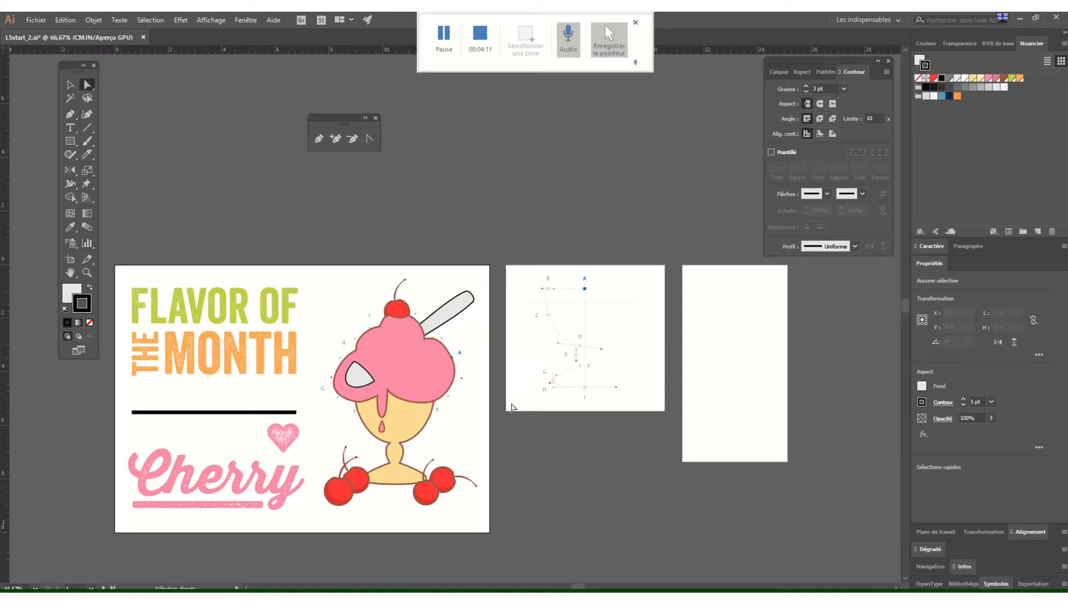
pyautogui.hotkey('alt', 'Tab')
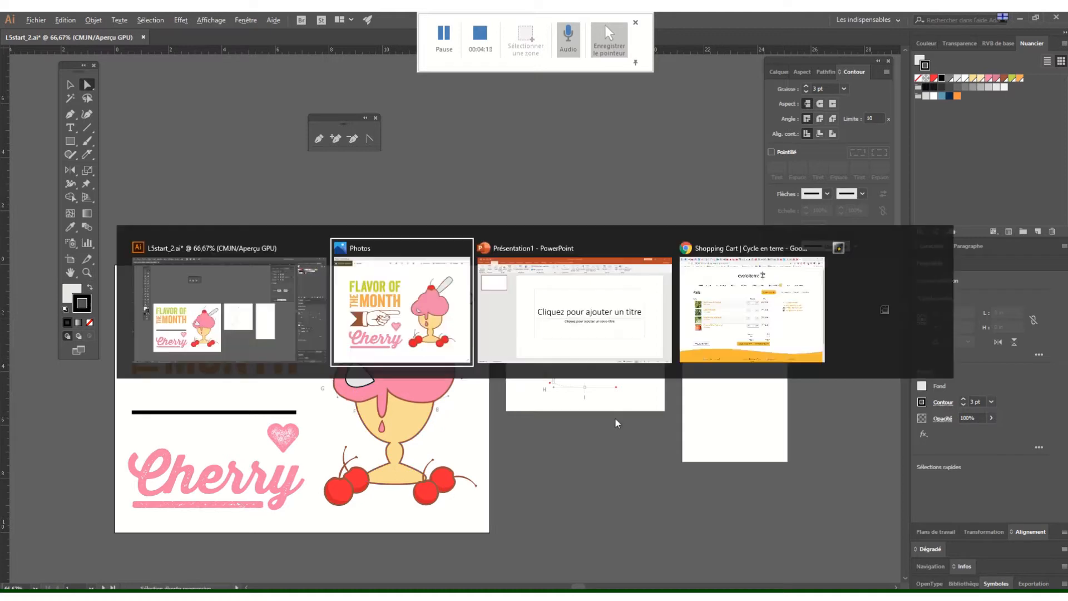
pyautogui.click(400, 318)
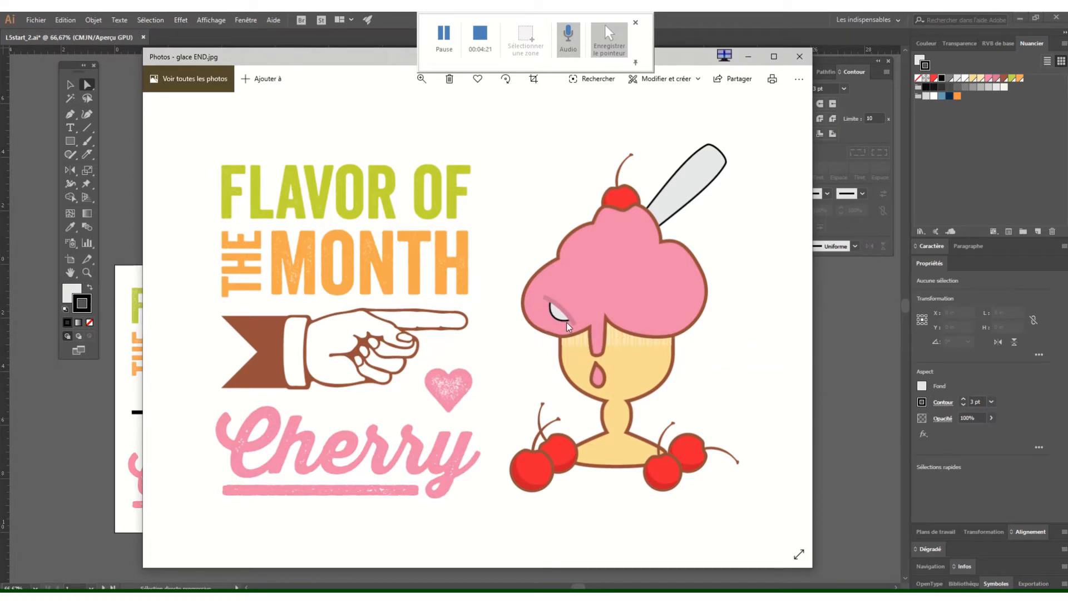
pyautogui.hotkey('alt', 'Tab')
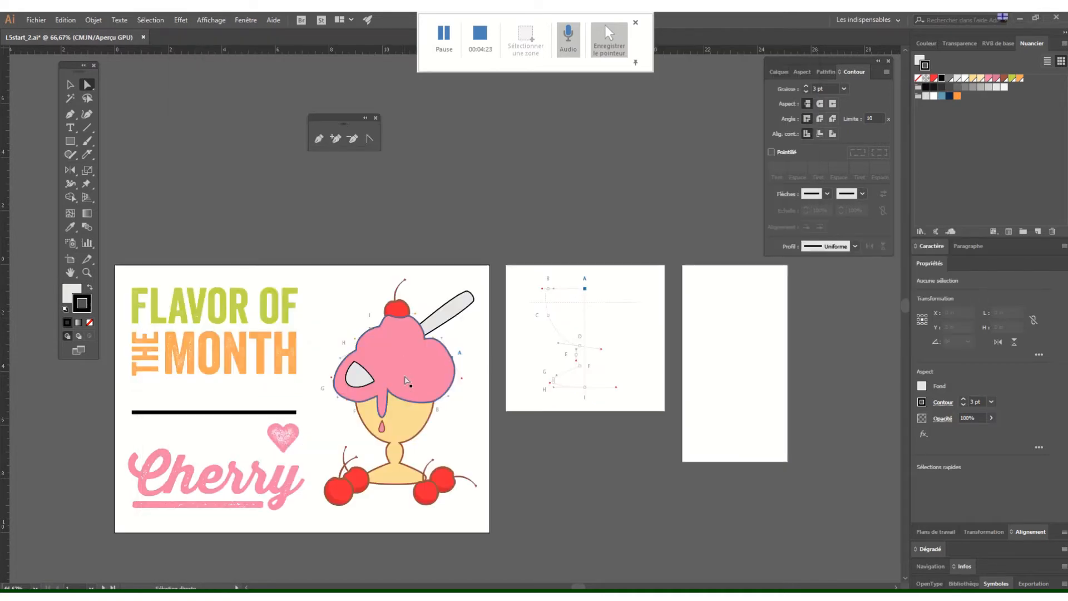
# Step: Draw a curved path with the Pen tool along the spoon bowl's upper edge, spanning about 1.35 in and extending slightly past both corners
pyautogui.hotkey('ctrl', '+')
pyautogui.hotkey('ctrl', '+')
pyautogui.hotkey('ctrl', '+')
pyautogui.hotkey('ctrl', '+')
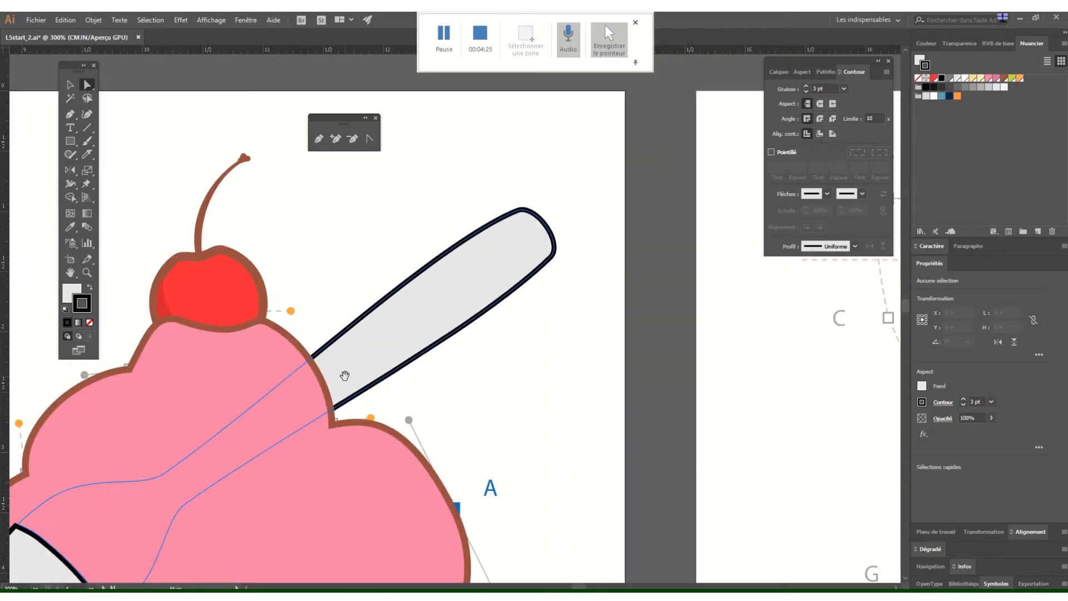
pyautogui.moveTo(344, 376); pyautogui.dragTo(738, 167)
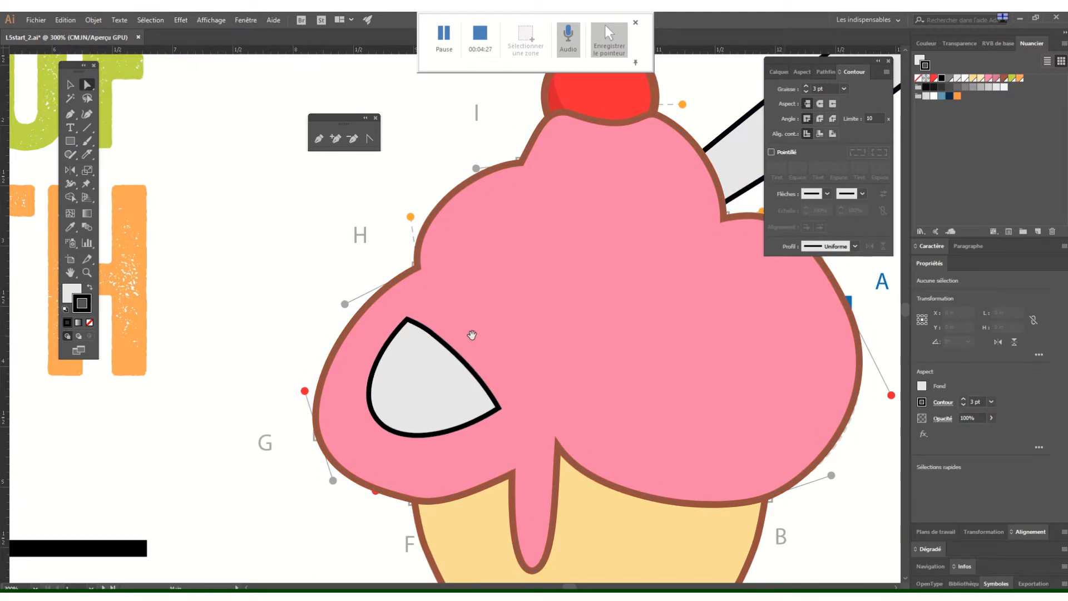
pyautogui.moveTo(472, 334); pyautogui.dragTo(550, 286)
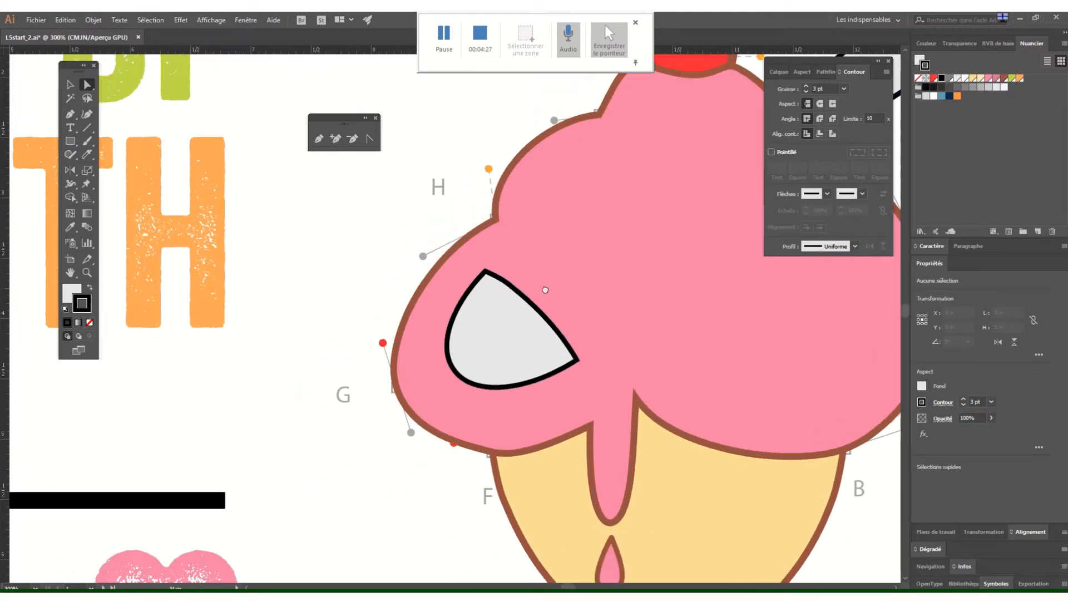
pyautogui.click(74, 115)
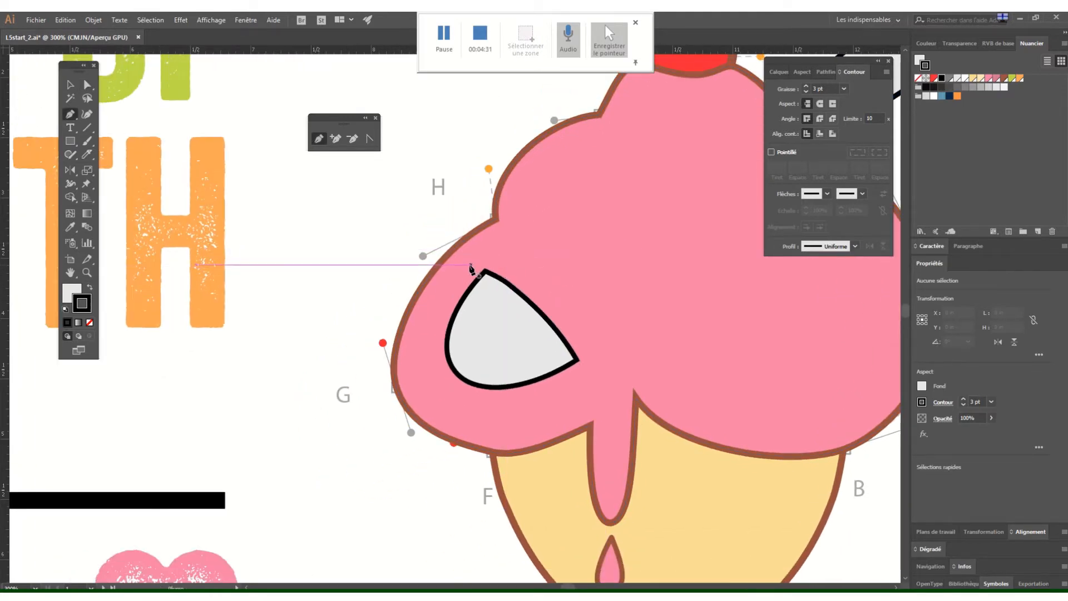
pyautogui.moveTo(478, 275)
pyautogui.mouseDown()
pyautogui.moveTo(493, 285)
pyautogui.moveTo(492, 262)
pyautogui.moveTo(493, 276)
pyautogui.mouseUp()
pyautogui.hotkey('ctrl', 'z')
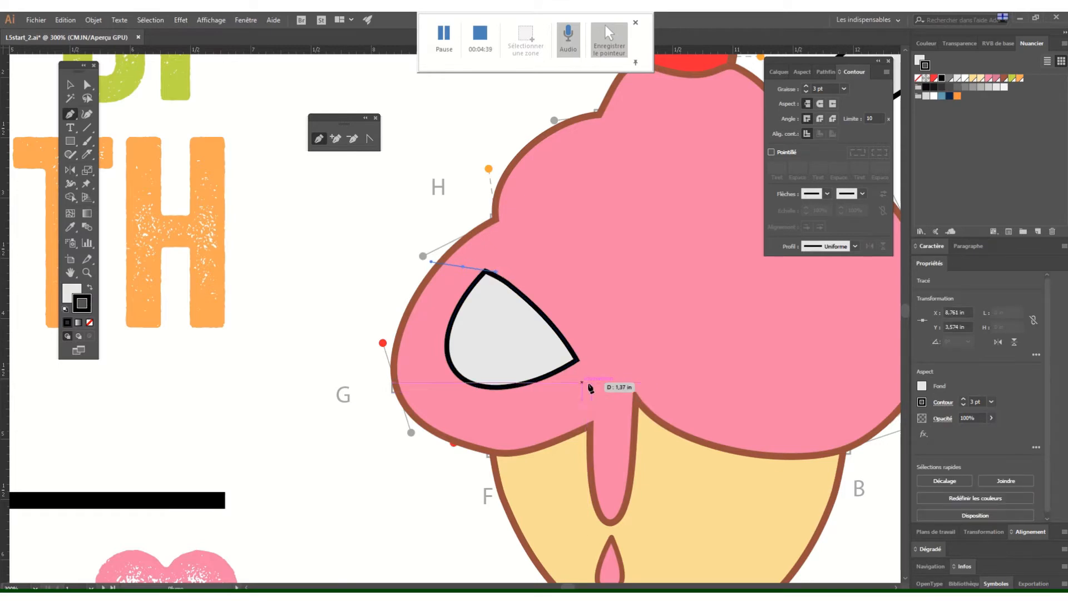
pyautogui.moveTo(582, 378); pyautogui.dragTo(594, 445)
# Step: Remove the curved path's fill and give it a grey stroke from the swatches
pyautogui.click(70, 294)
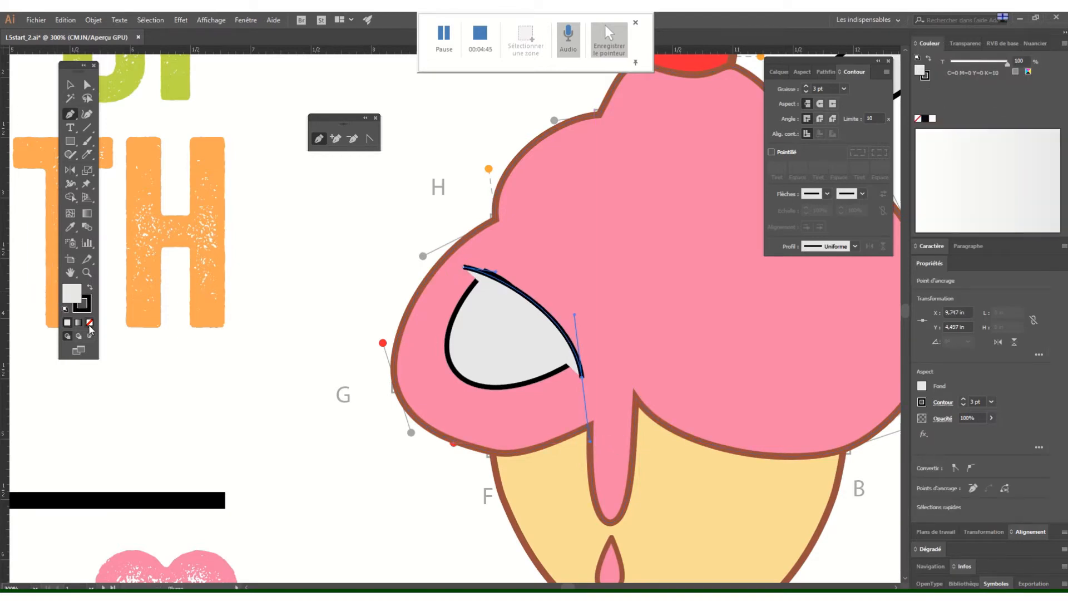
pyautogui.click(89, 324)
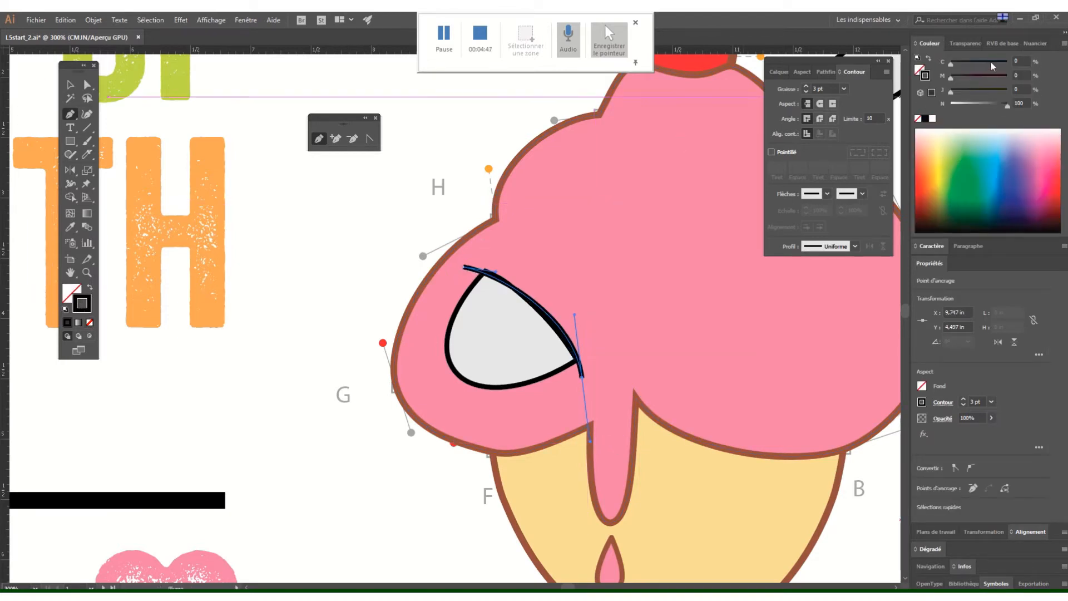
pyautogui.click(1032, 43)
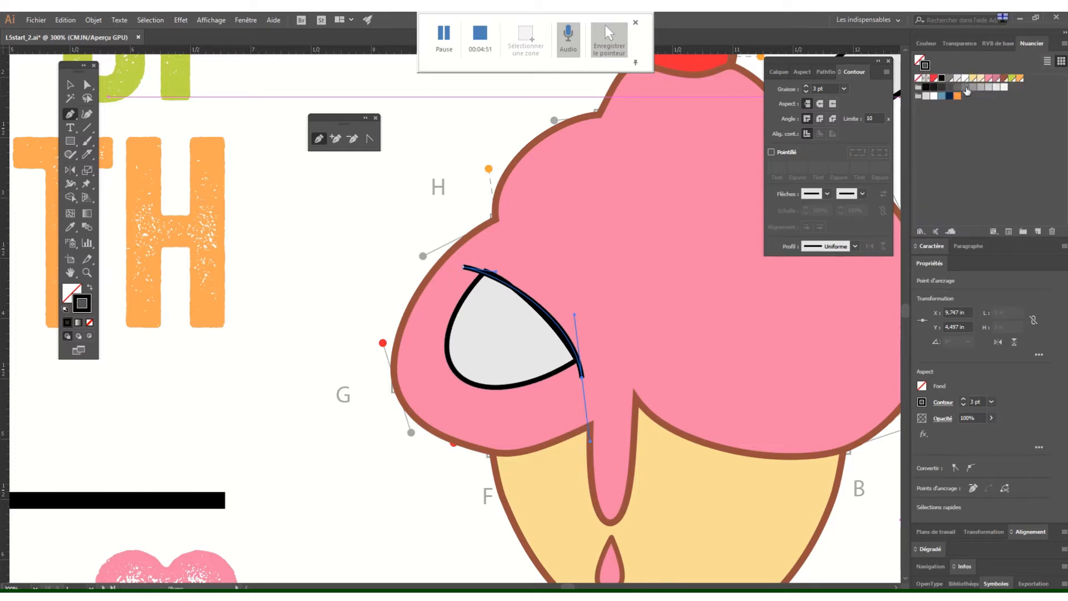
pyautogui.click(949, 79)
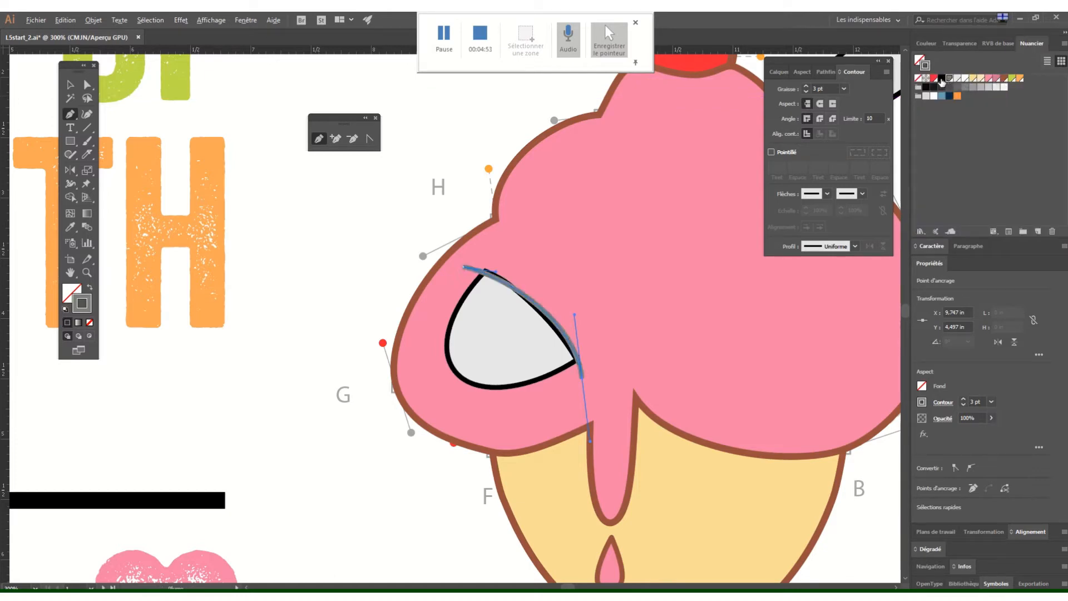
# Step: Switch to Photos to check the colour of the curve above the spoon bowl in the reference, and return to Illustrator
pyautogui.hotkey('alt', 'Tab')
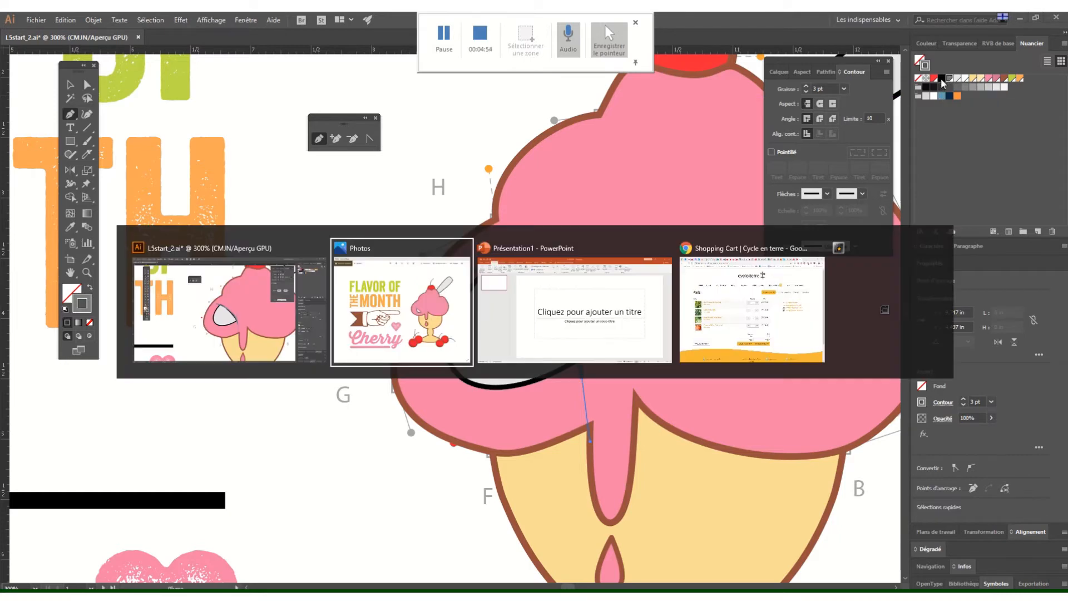
pyautogui.click(381, 349)
pyautogui.hotkey('alt', 'Tab')
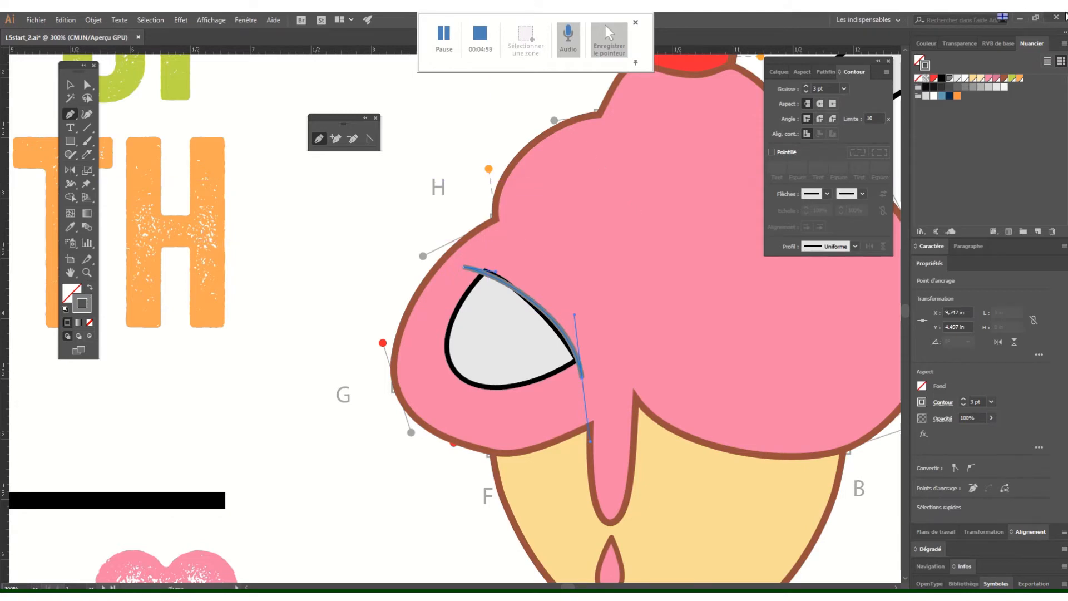
# Step: Give the curved path along the spoon bowl a darker pink swatch as stroke and set its weight to 6 pt
pyautogui.click(997, 79)
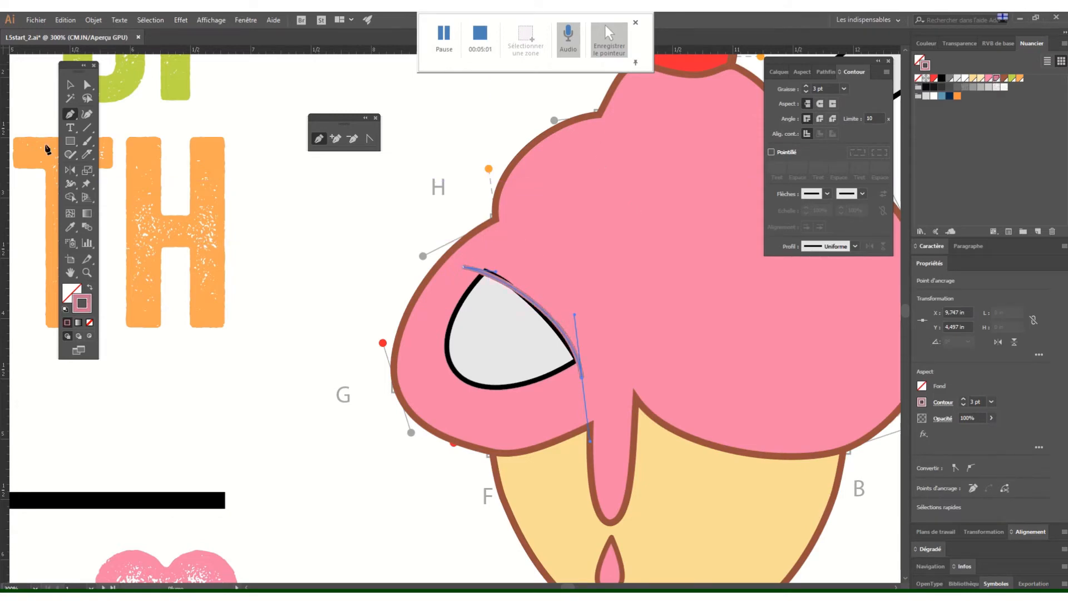
pyautogui.click(806, 86)
pyautogui.click(806, 86)
pyautogui.click(806, 86)
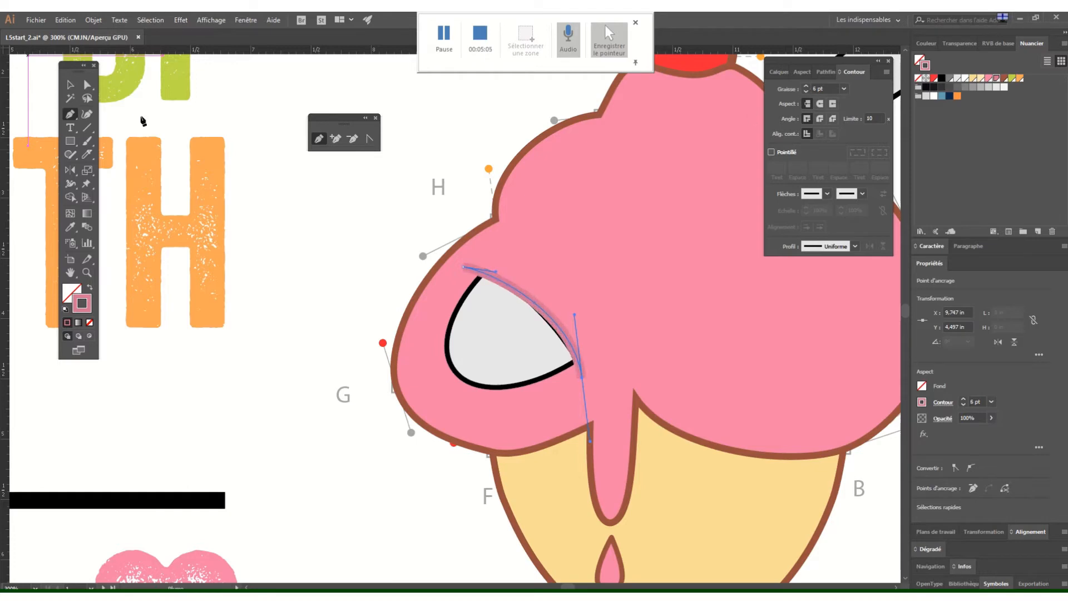
# Step: Adjust the direction handle at the shadow curve's lower end so the curve follows the spoon bowl's edge more evenly, and deselect it
pyautogui.click(87, 85)
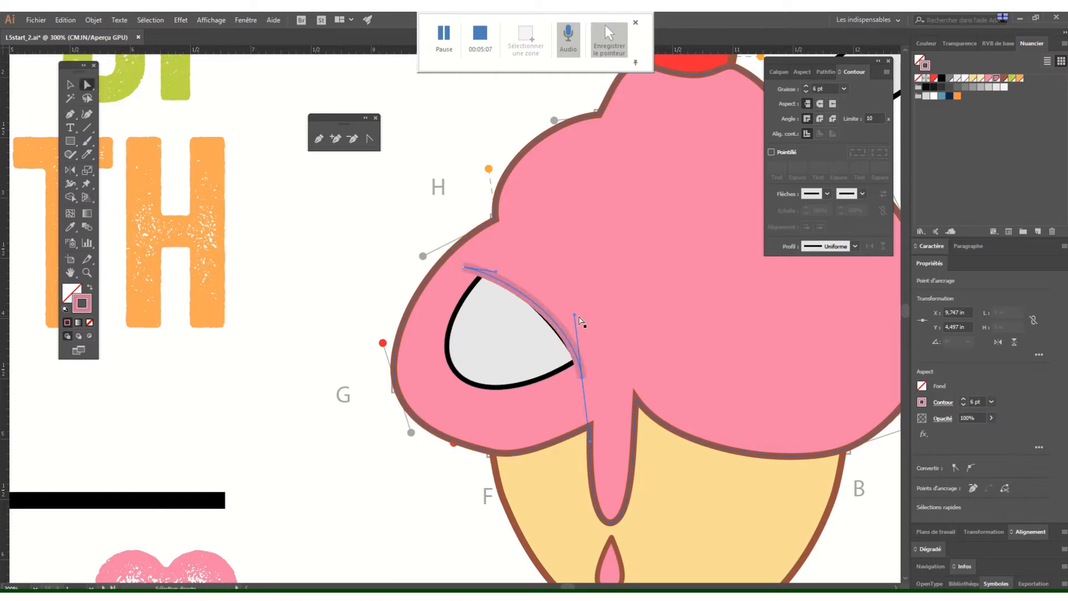
pyautogui.moveTo(573, 317); pyautogui.dragTo(566, 311)
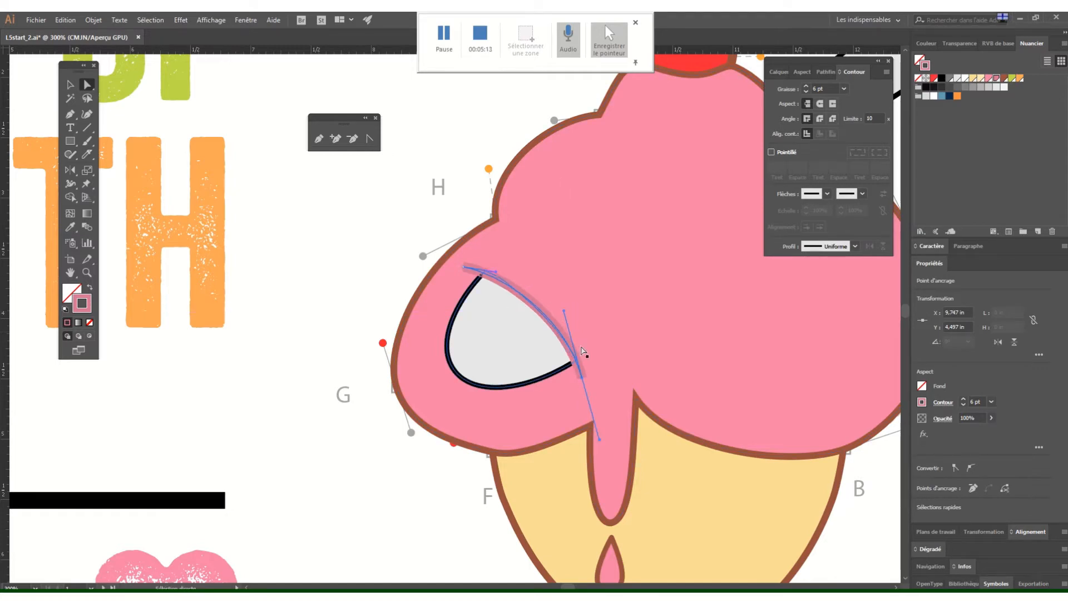
pyautogui.click(291, 255)
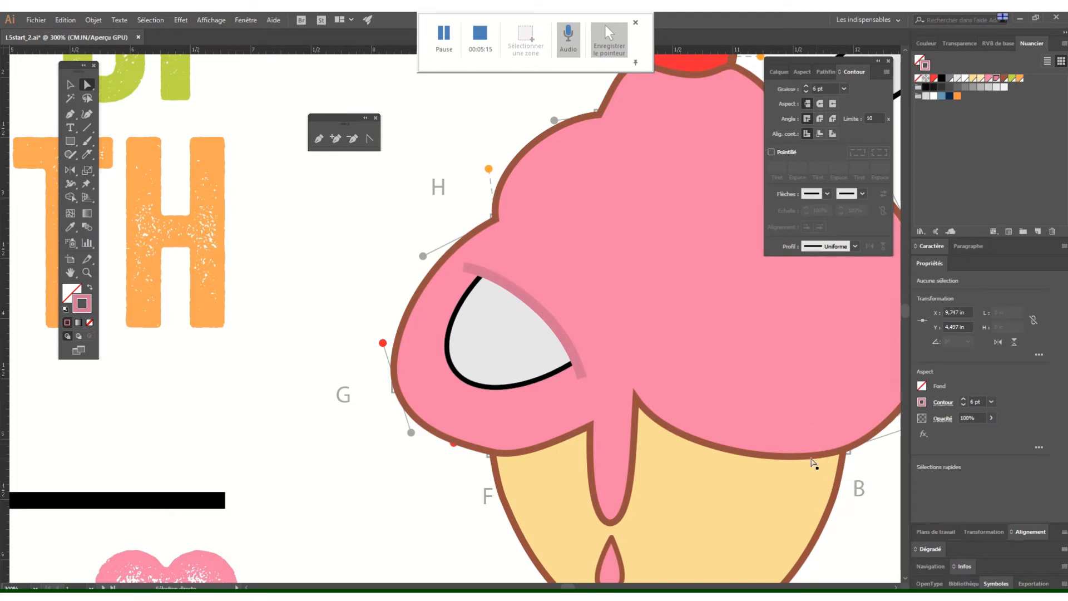
# Step: Draw a horizontal line about 2.87 in long between the cup's side edges, just below the pink ice cream, with the Line Segment tool
pyautogui.moveTo(773, 455); pyautogui.dragTo(645, 276)
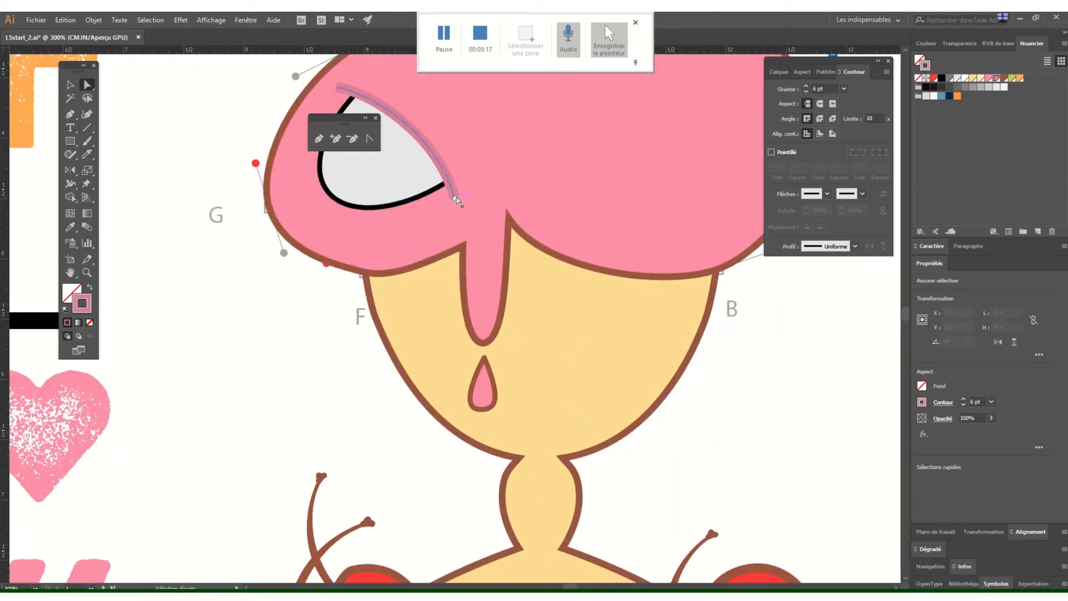
pyautogui.moveTo(561, 400); pyautogui.dragTo(548, 350)
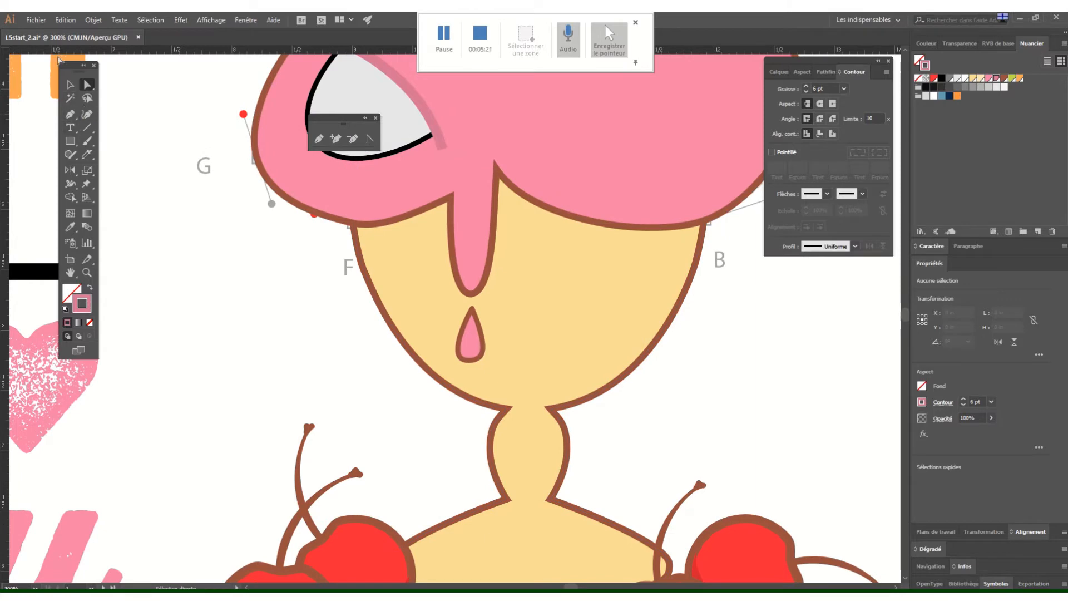
pyautogui.click(87, 126)
pyautogui.click(87, 127)
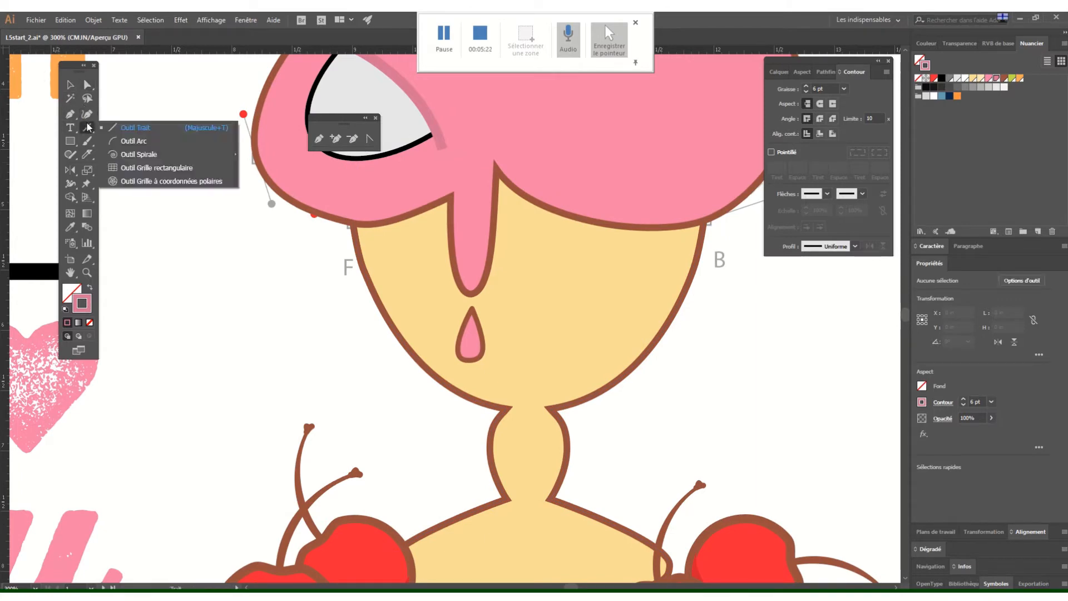
pyautogui.click(124, 132)
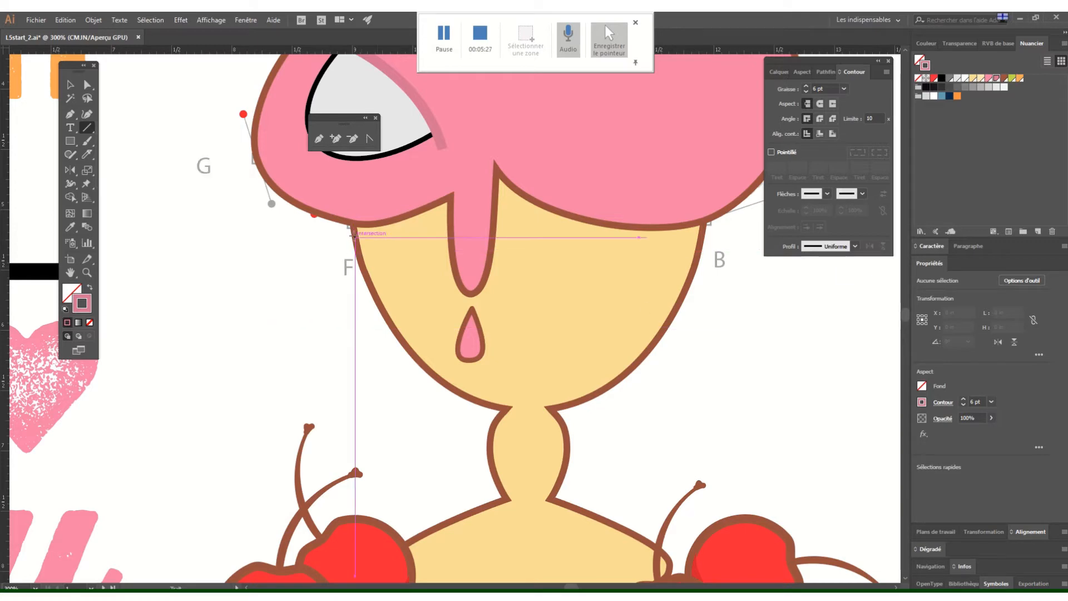
pyautogui.moveTo(358, 236)
pyautogui.mouseDown()
pyautogui.moveTo(526, 266)
pyautogui.moveTo(716, 236)
pyautogui.moveTo(701, 242)
pyautogui.mouseUp()
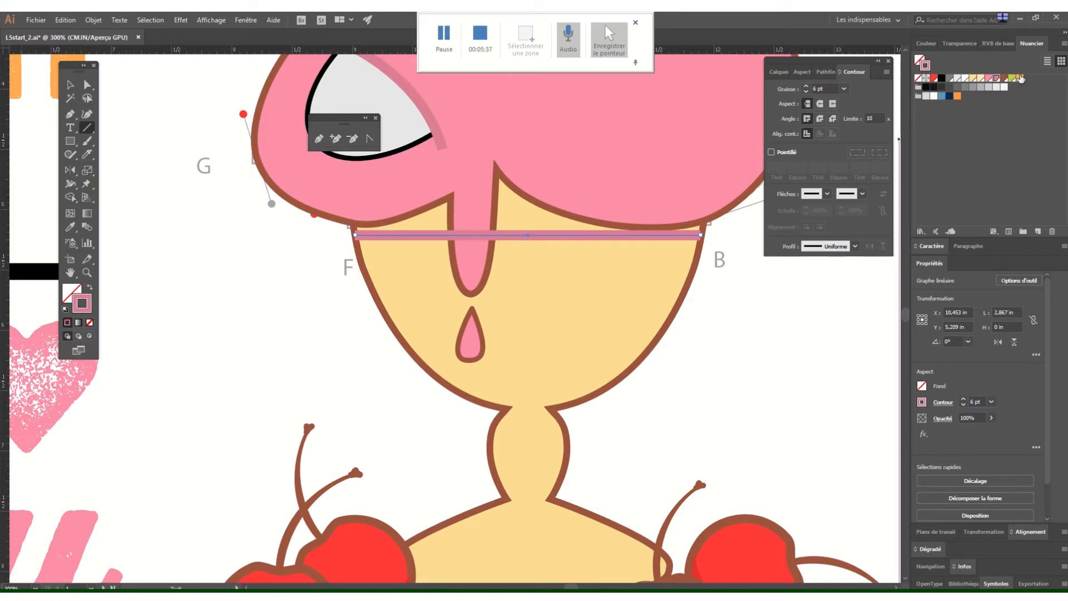
# Step: Give the horizontal line across the cup an orange swatch as stroke and make its stroke dashed
pyautogui.click(1020, 79)
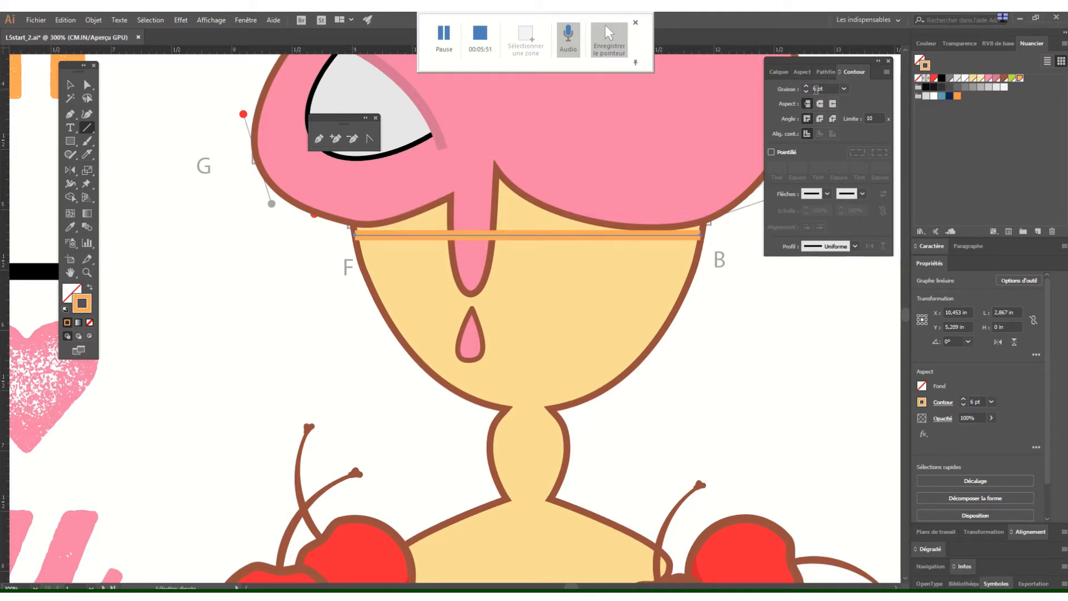
pyautogui.click(771, 152)
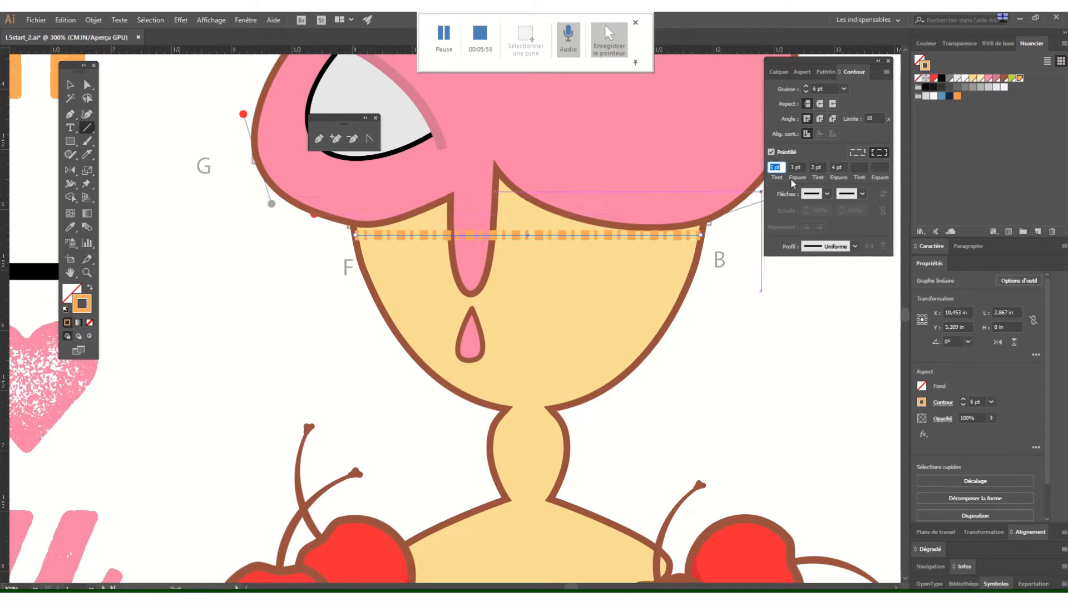
# Step: Try a simple dash pattern on the line with only a 5 pt dash, clearing the remaining dash and gap values
pyautogui.click(842, 167)
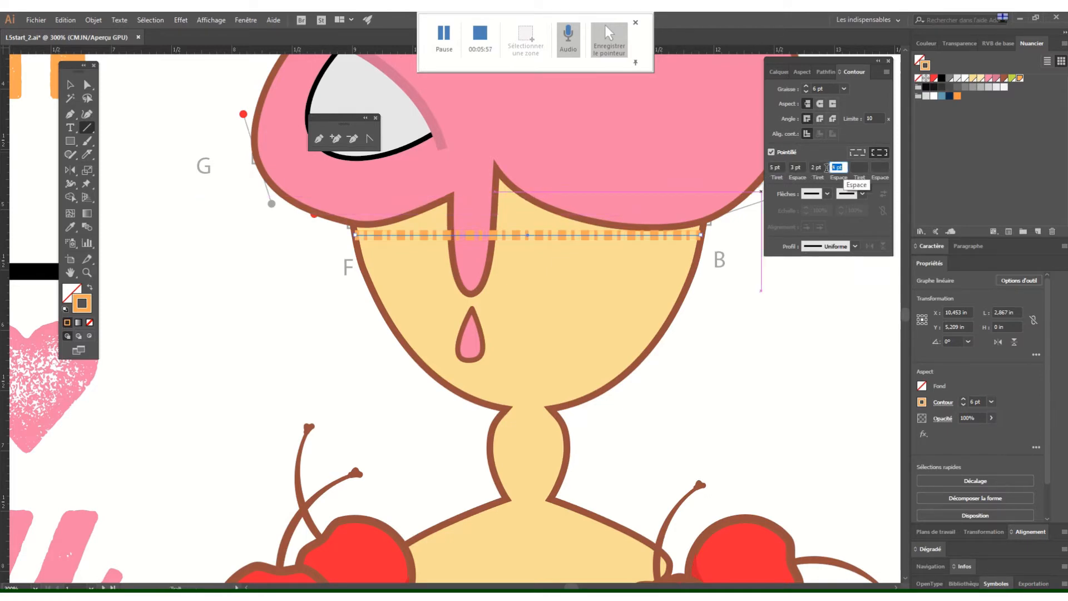
pyautogui.write('8')
pyautogui.moveTo(823, 166); pyautogui.dragTo(785, 169)
pyautogui.write('0')
pyautogui.write('0')
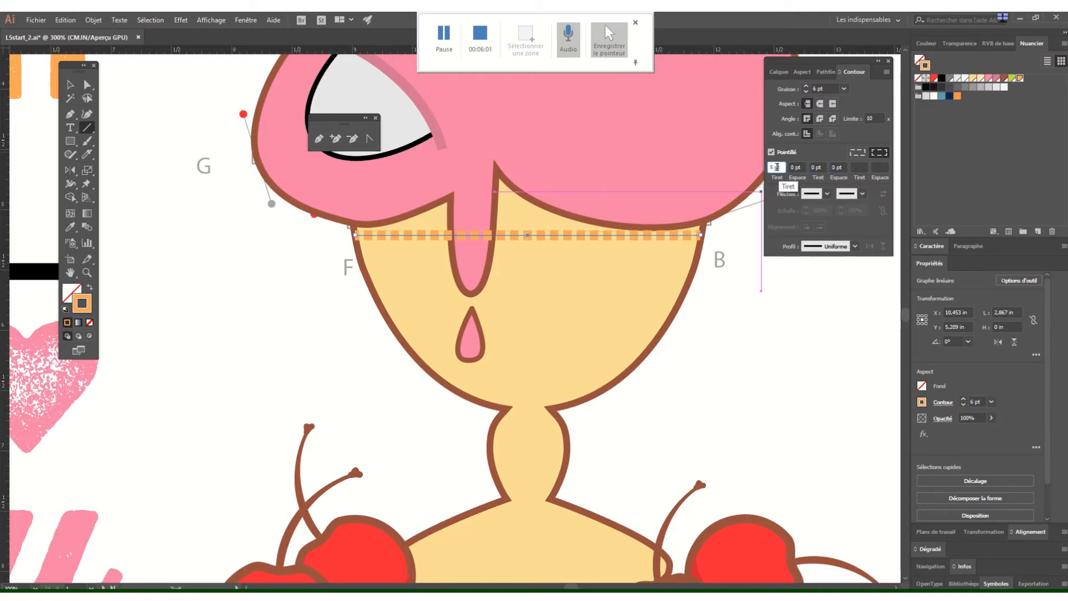
pyautogui.click(775, 167)
pyautogui.write('5')
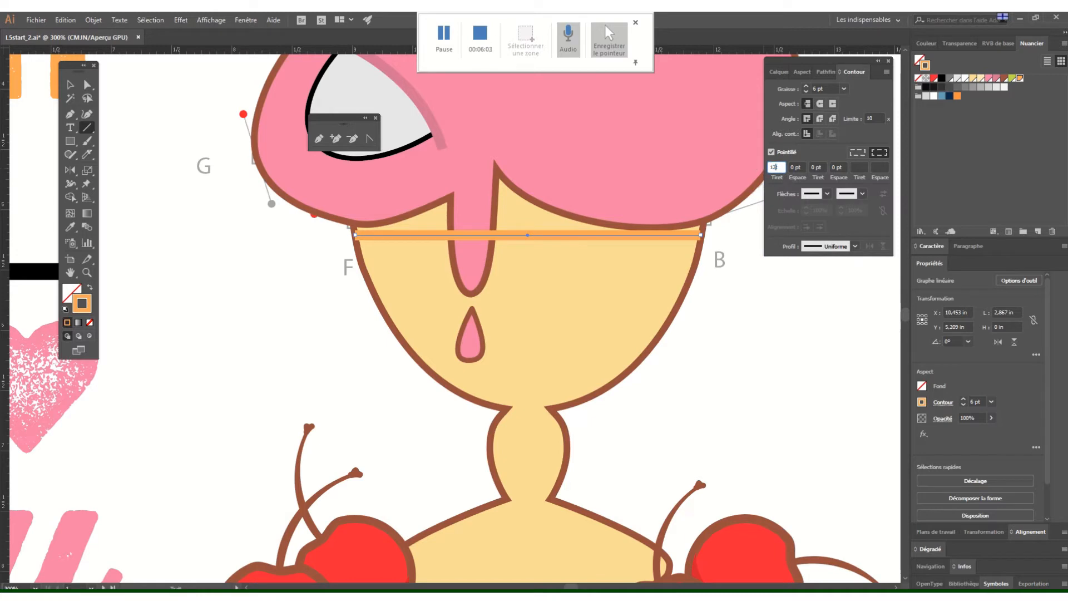
pyautogui.press('Return')
pyautogui.click(802, 166)
pyautogui.press('BackSpace')
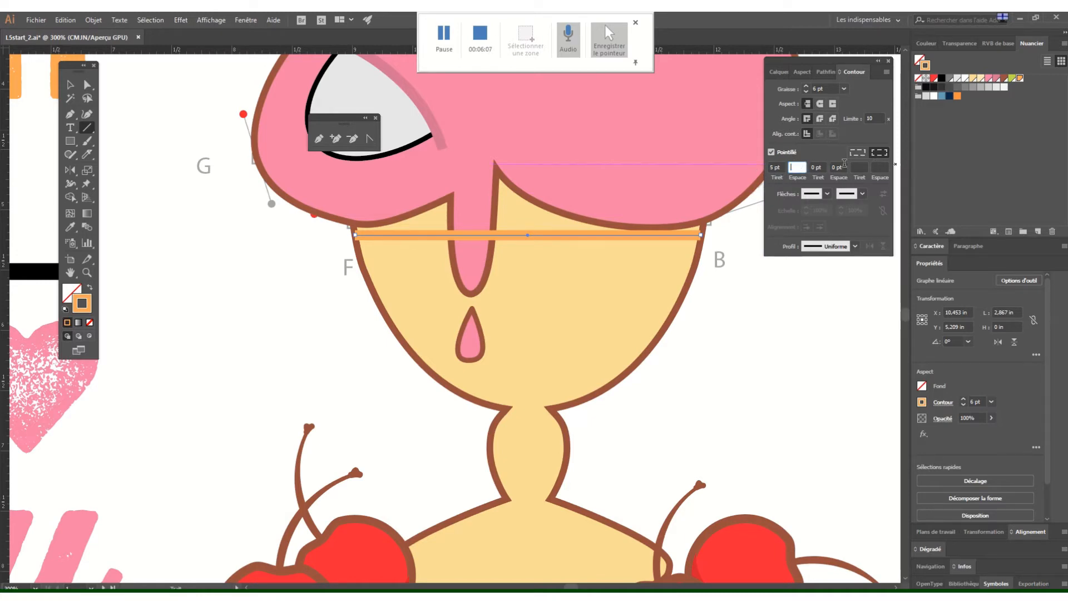
pyautogui.press('Return')
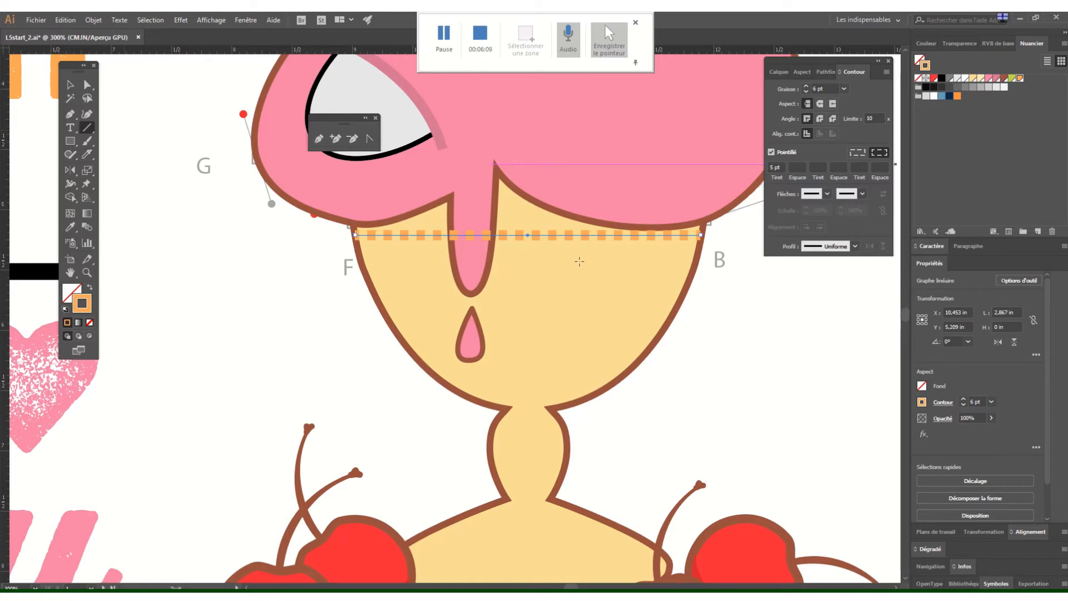
# Step: Try a 12 pt dash on the line with the other dash and gap values left empty
pyautogui.click(780, 167)
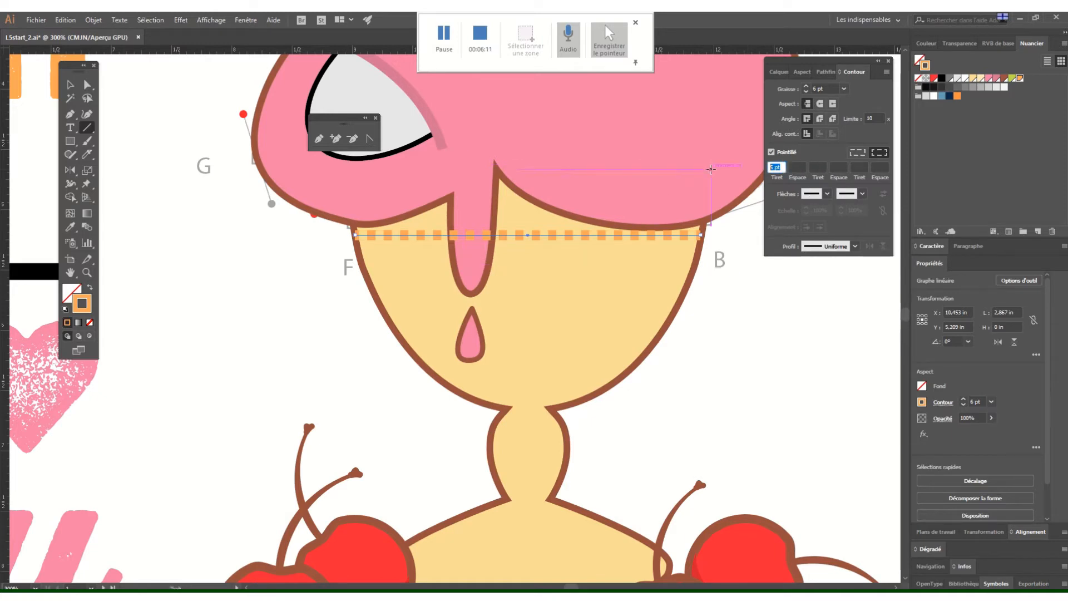
pyautogui.press('Return')
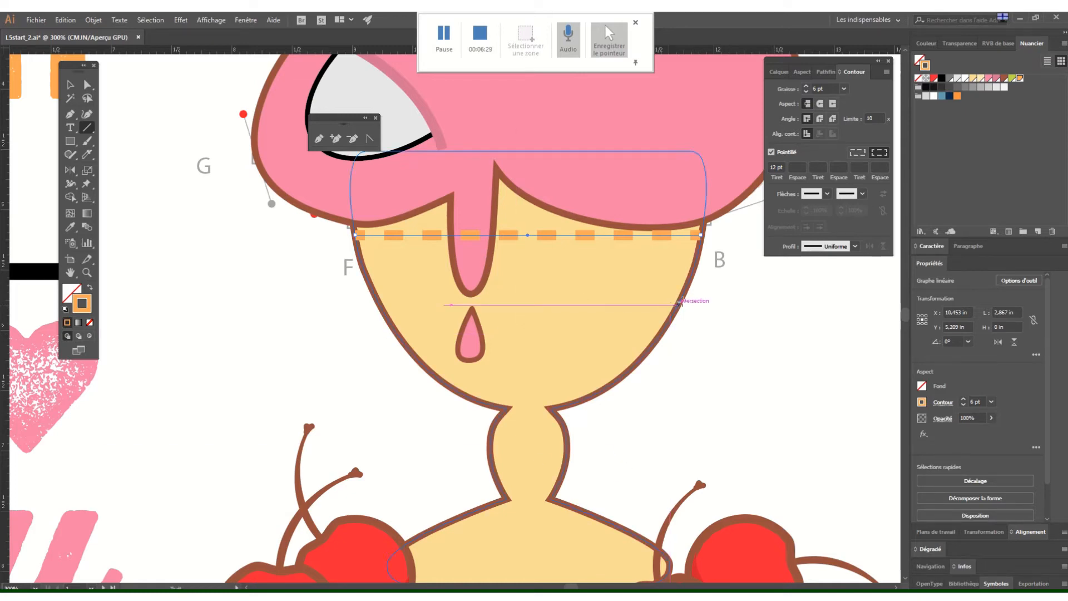
pyautogui.click(817, 167)
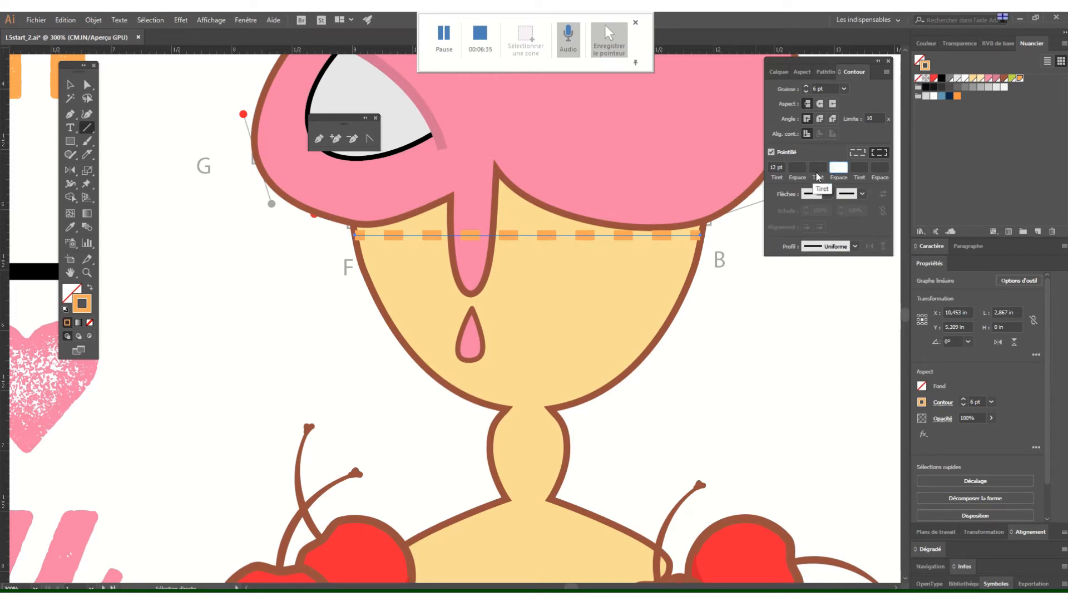
pyautogui.click(846, 166)
pyautogui.click(774, 168)
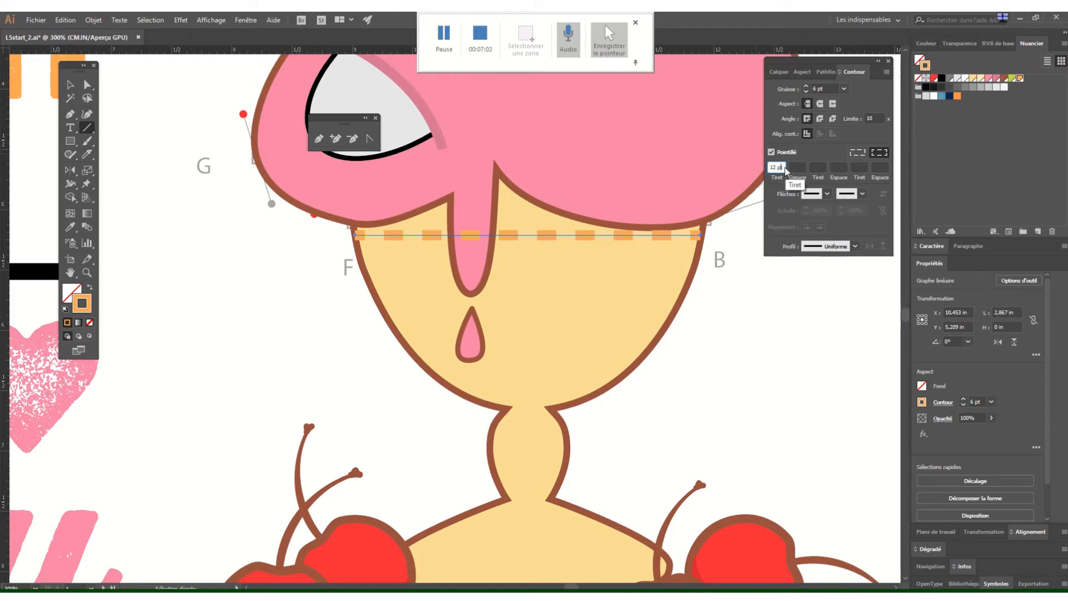
# Step: Set the line's dash pattern to a 5 pt dash, 3 pt gap, 2 pt dash and 4 pt gap
pyautogui.moveTo(784, 167); pyautogui.dragTo(770, 167)
pyautogui.write('5')
pyautogui.click(818, 167)
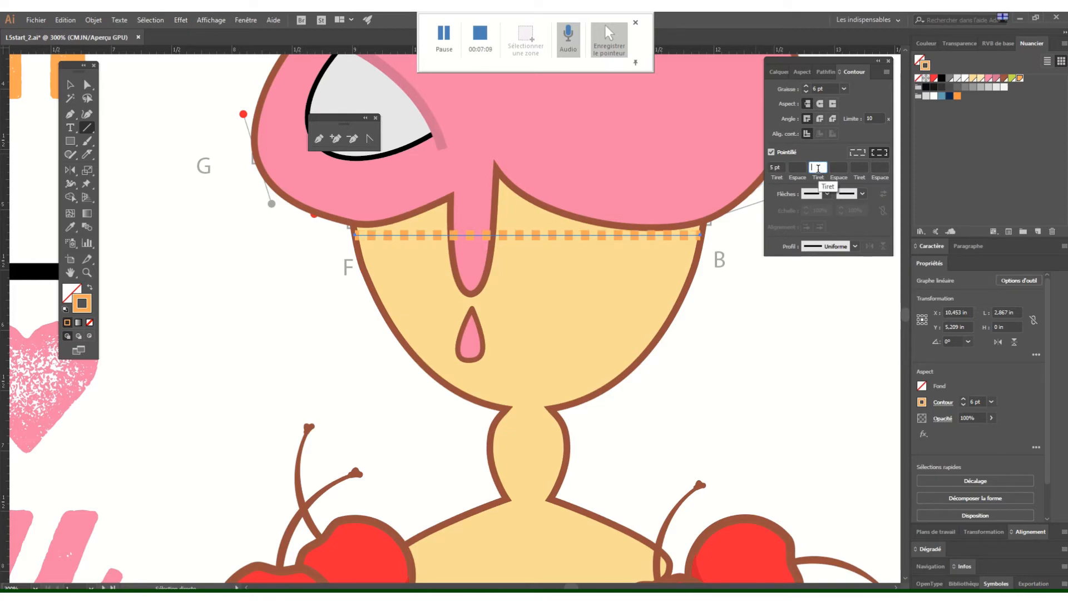
pyautogui.write('2')
pyautogui.click(839, 167)
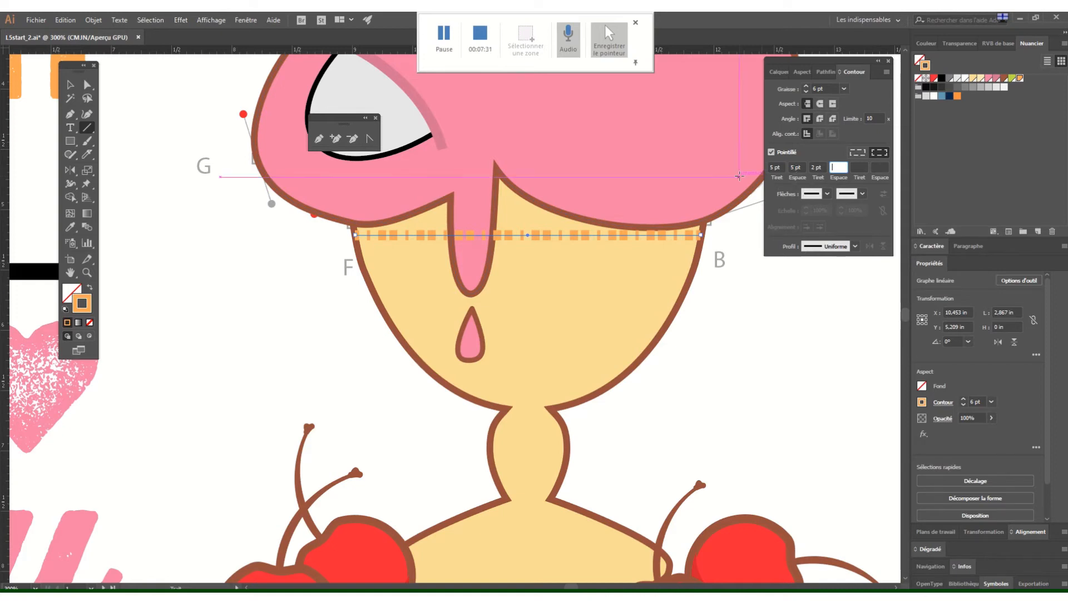
pyautogui.click(802, 167)
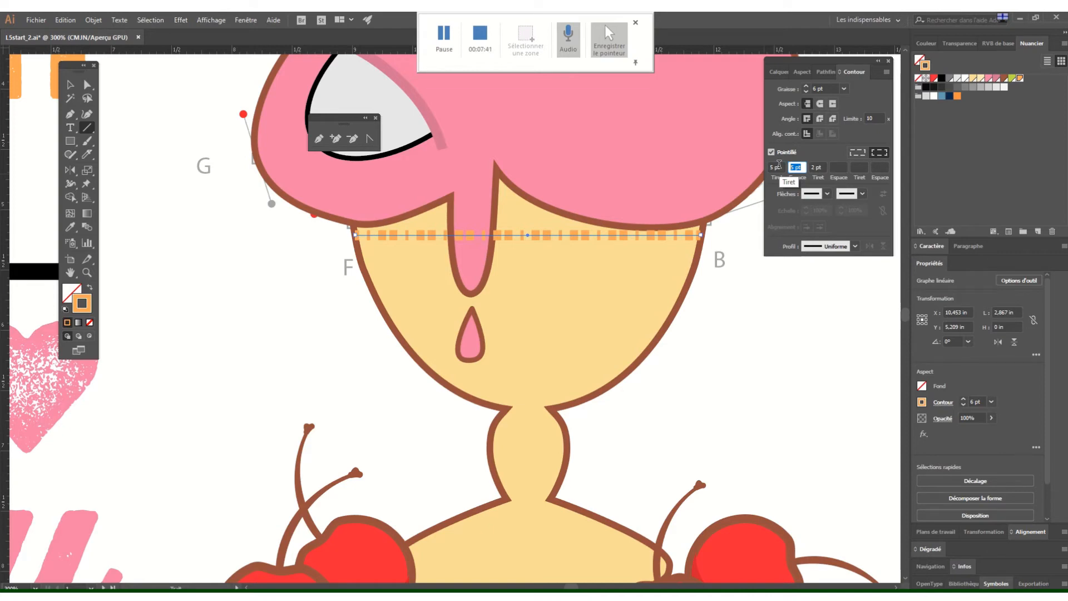
pyautogui.write('3')
pyautogui.click(839, 167)
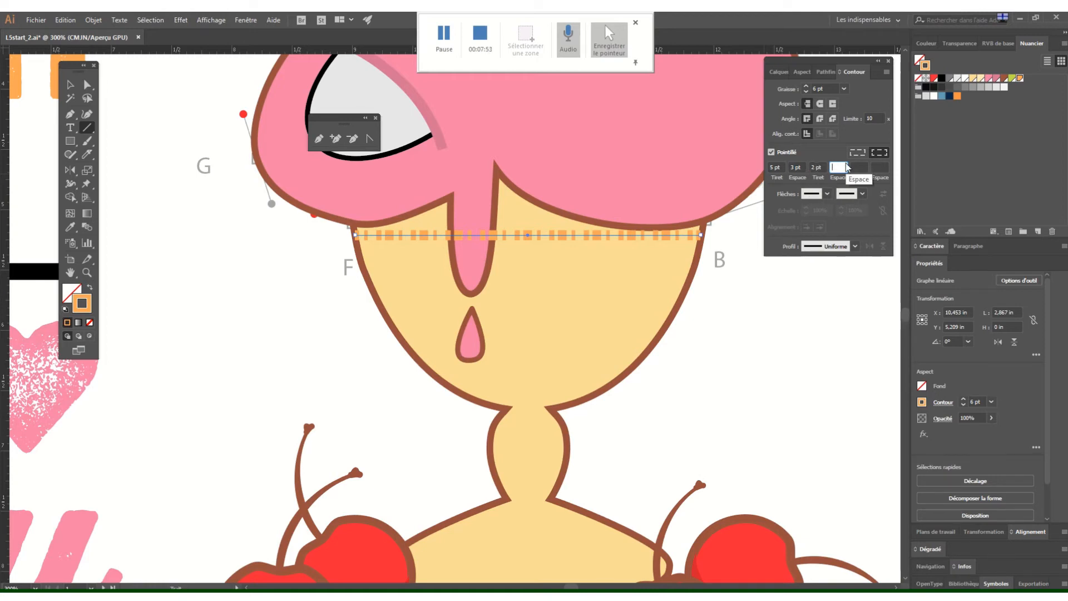
pyautogui.write('4')
pyautogui.click(861, 168)
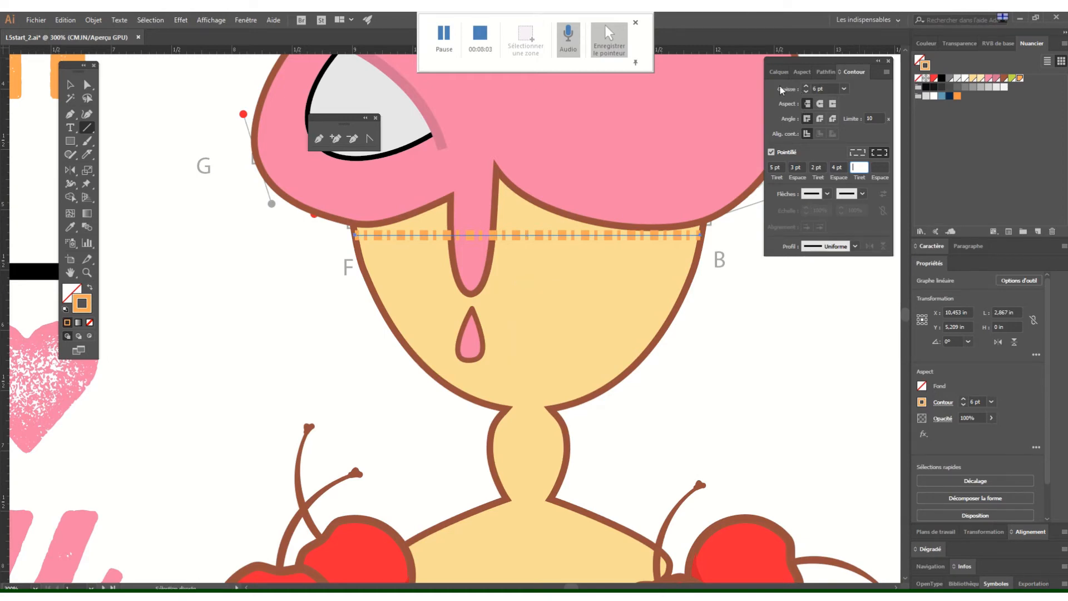
# Step: Set the dashed line's stroke weight to 40 pt to turn the dashes into vertical stripes
pyautogui.click(830, 89)
pyautogui.press('Return')
pyautogui.click(822, 89)
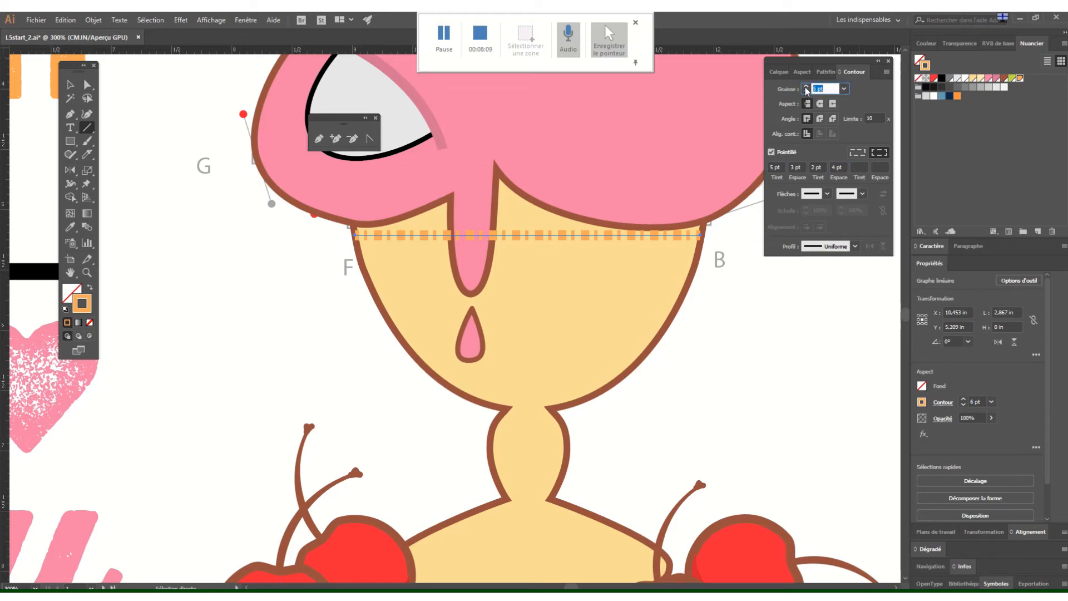
pyautogui.write('40')
pyautogui.press('Return')
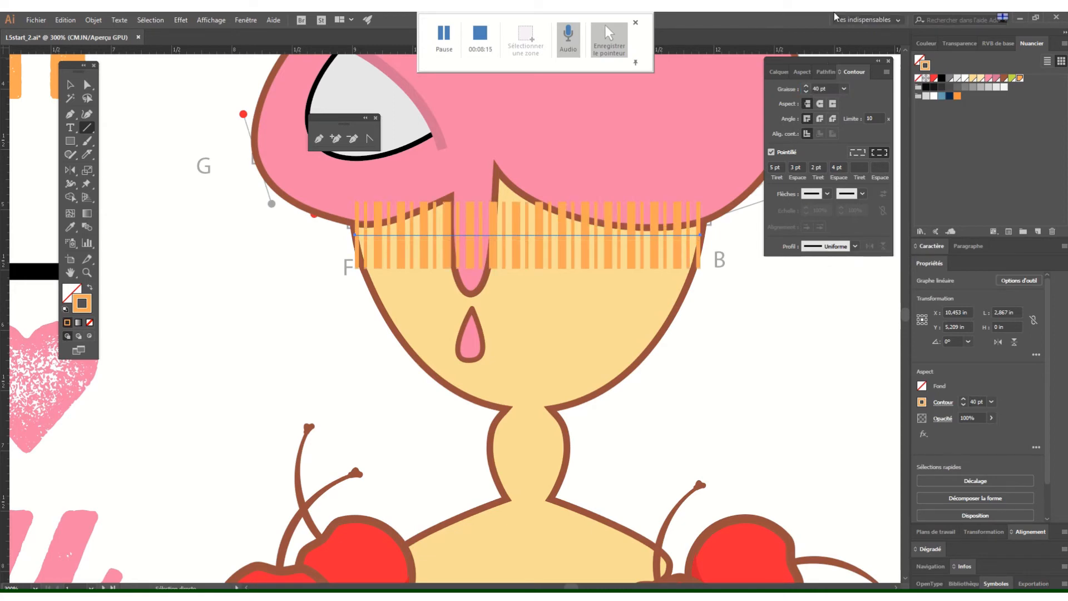
# Step: Compare the two dash alignment options and set the line to preserve exact dash and gap lengths
pyautogui.click(857, 153)
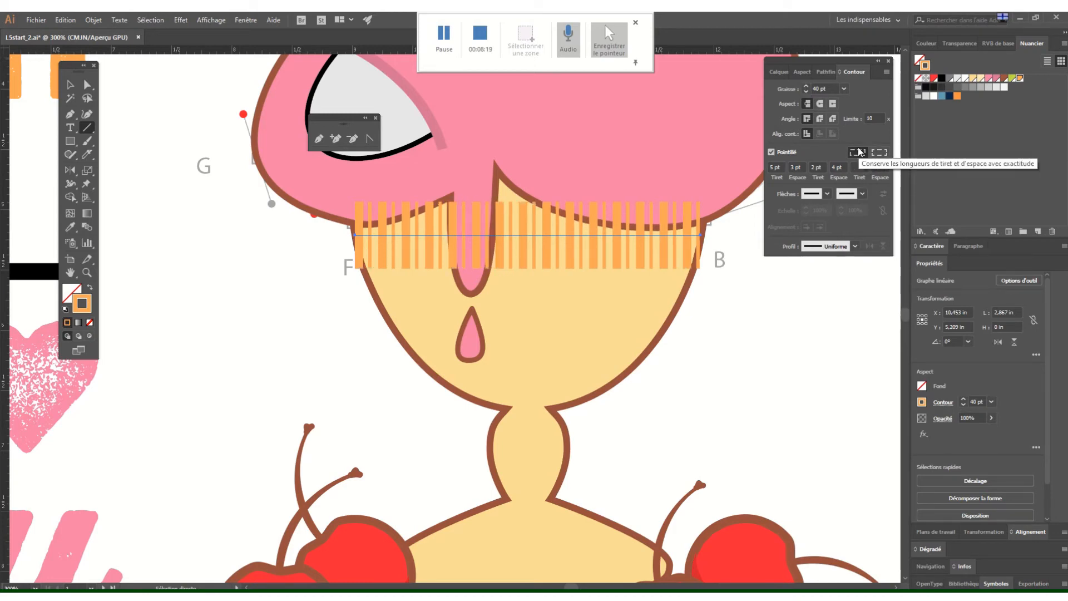
pyautogui.click(881, 152)
pyautogui.click(857, 153)
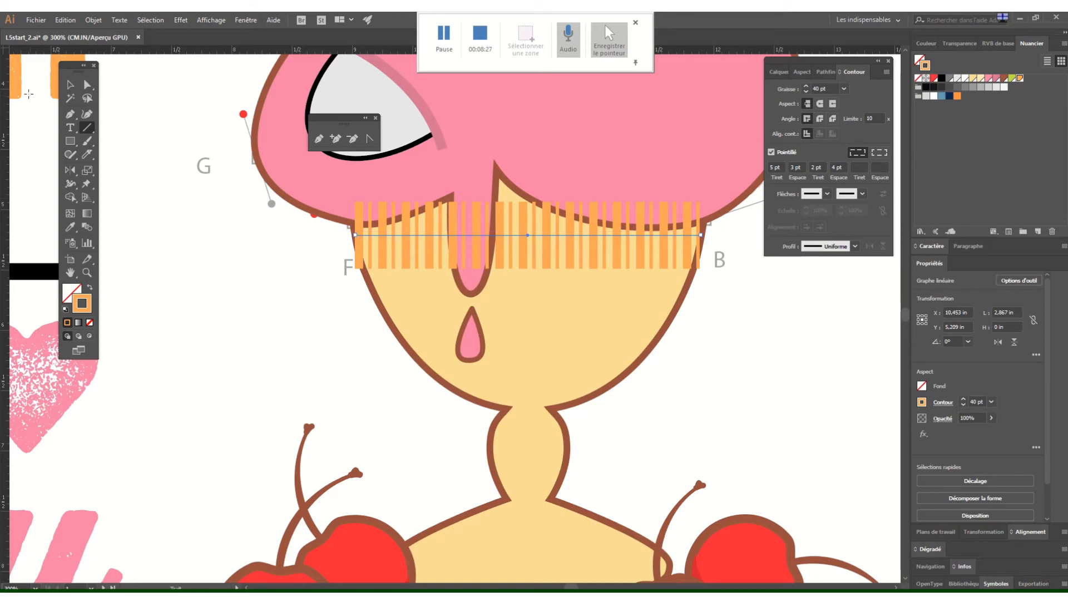
# Step: Move the striped line up to about Y 5.03 in, keeping its ends on the cup's side edges
pyautogui.click(87, 84)
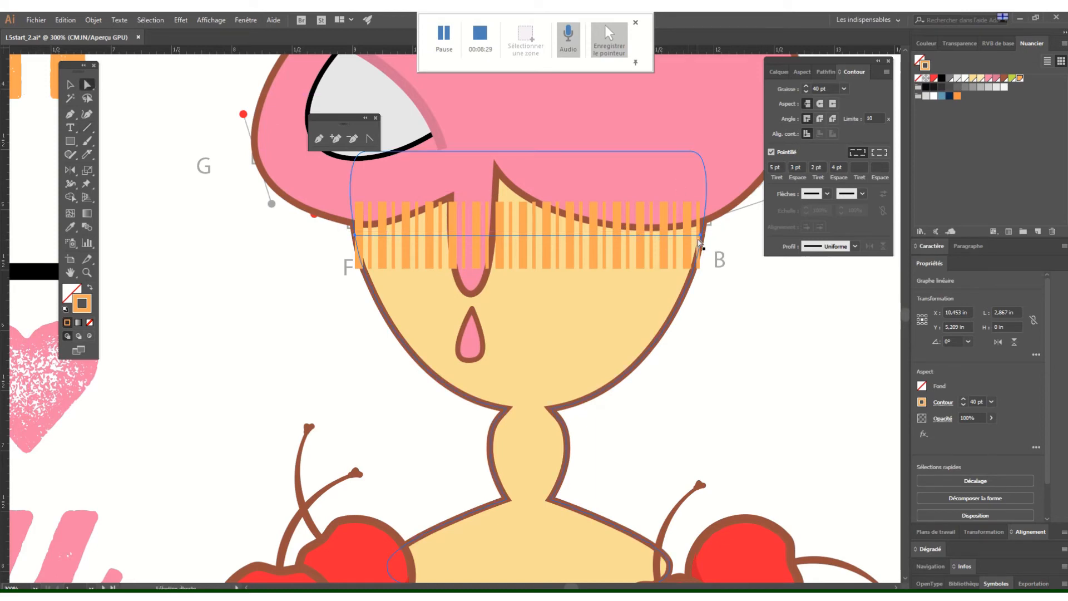
pyautogui.moveTo(699, 243); pyautogui.dragTo(700, 213)
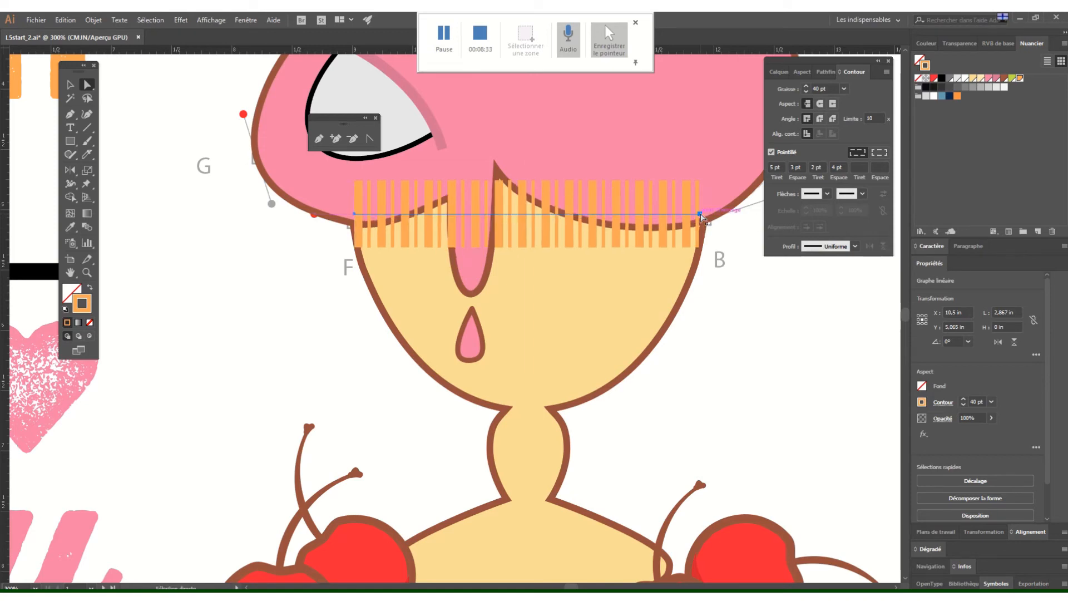
pyautogui.click(358, 214)
pyautogui.moveTo(354, 212); pyautogui.dragTo(356, 214)
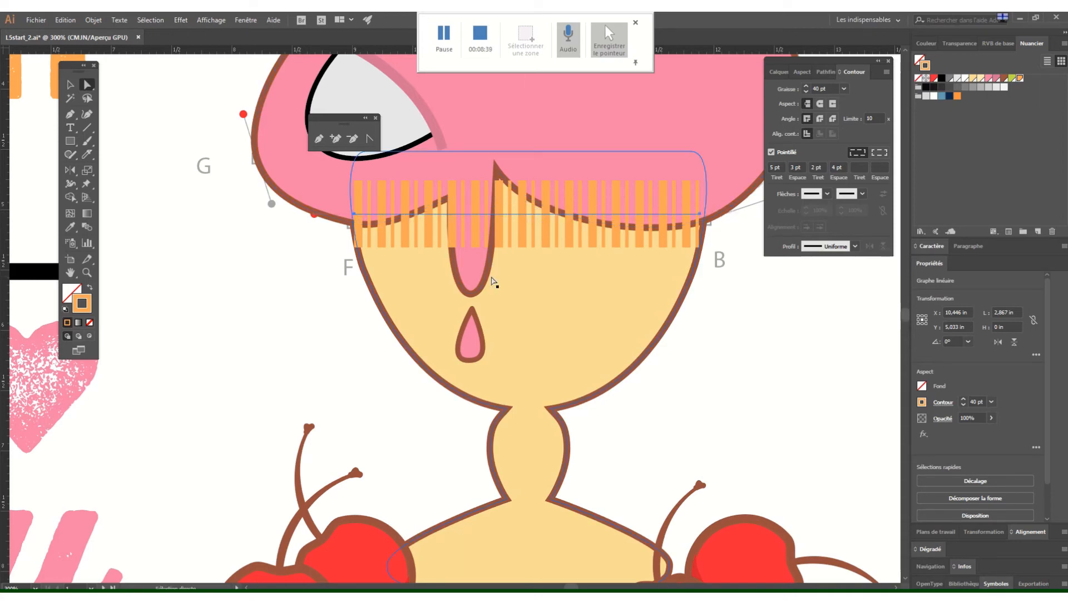
# Step: Set the striped line's blending mode to Produit (Multiply)
pyautogui.hotkey('ctrl', '+')
pyautogui.hotkey('ctrl', '+')
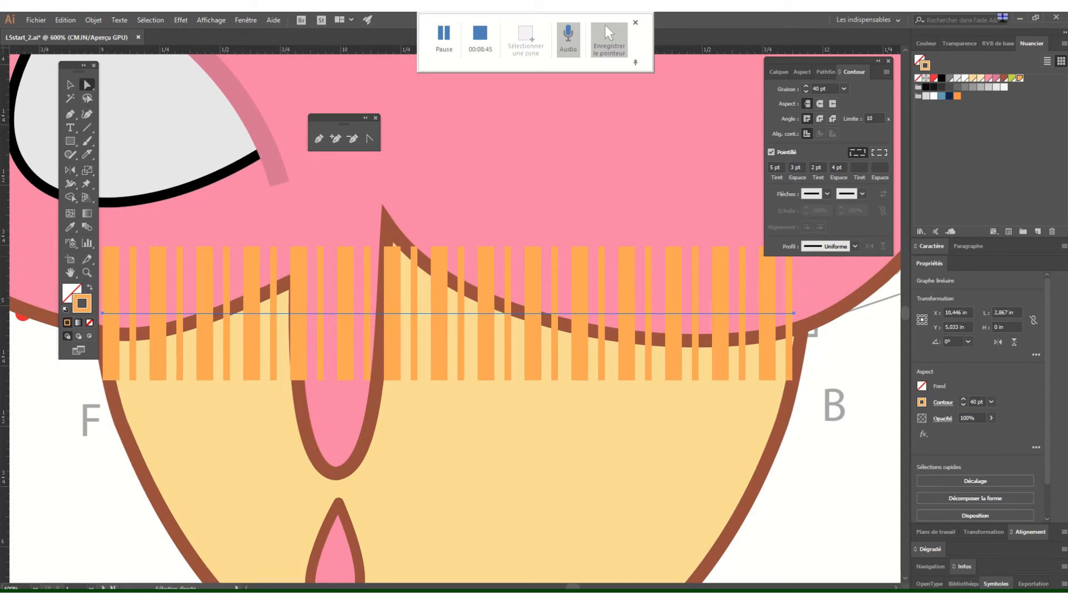
pyautogui.click(70, 84)
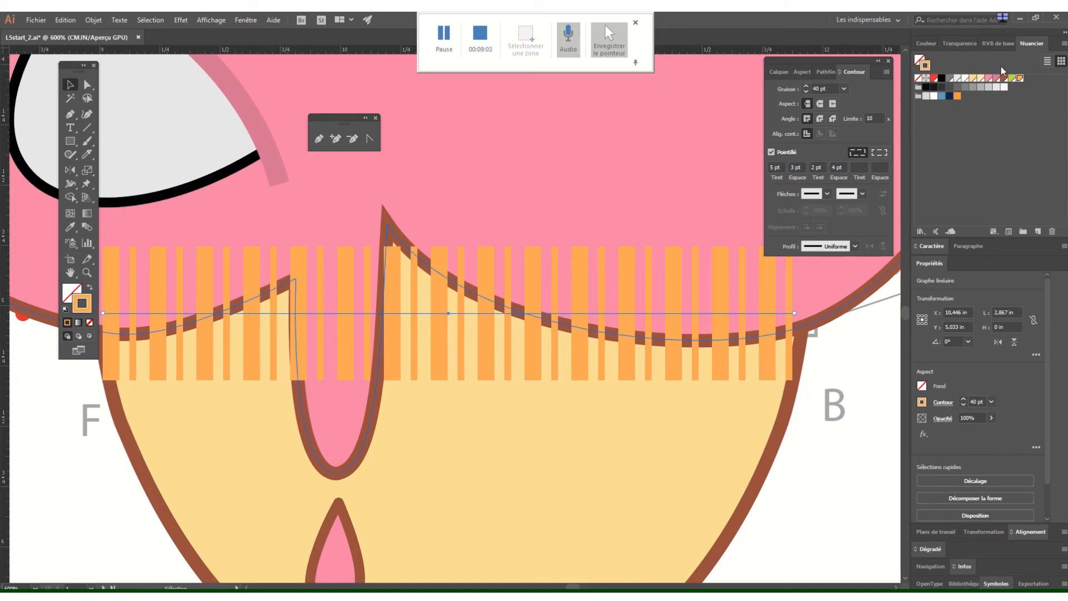
pyautogui.click(975, 45)
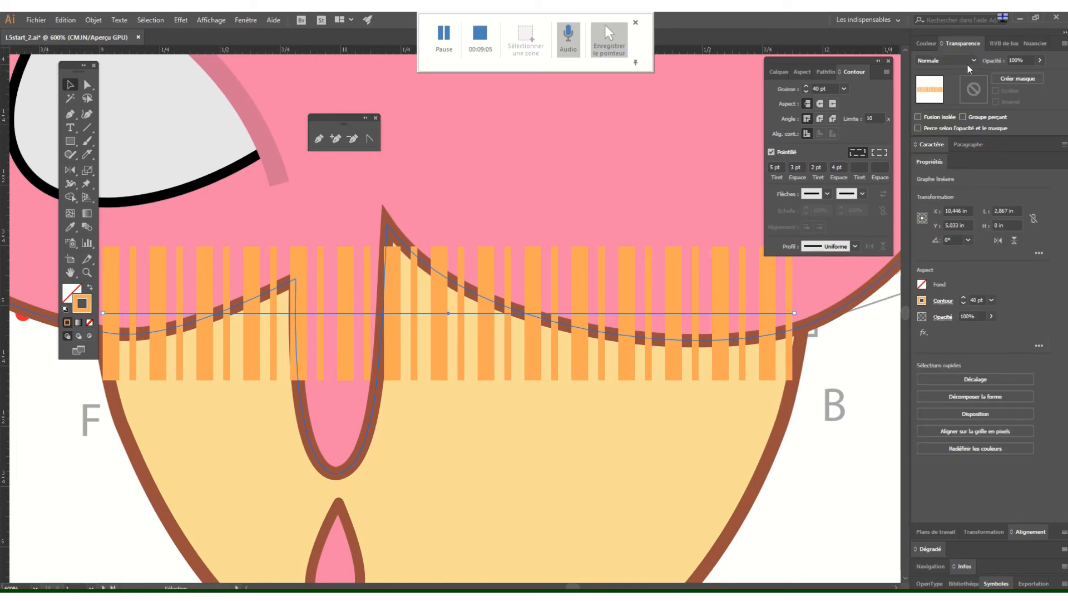
pyautogui.click(973, 60)
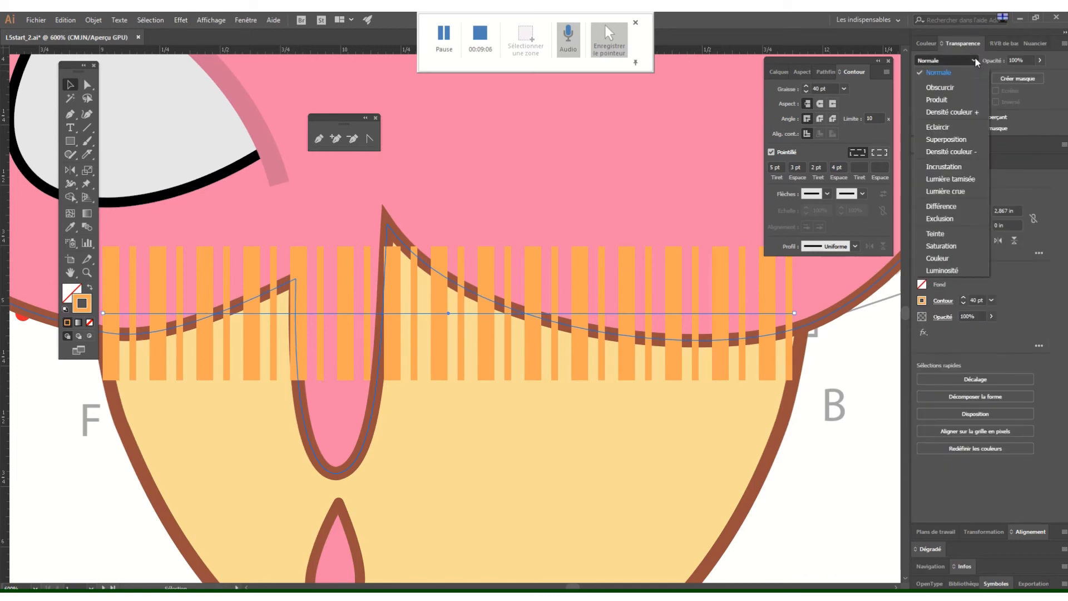
pyautogui.click(939, 99)
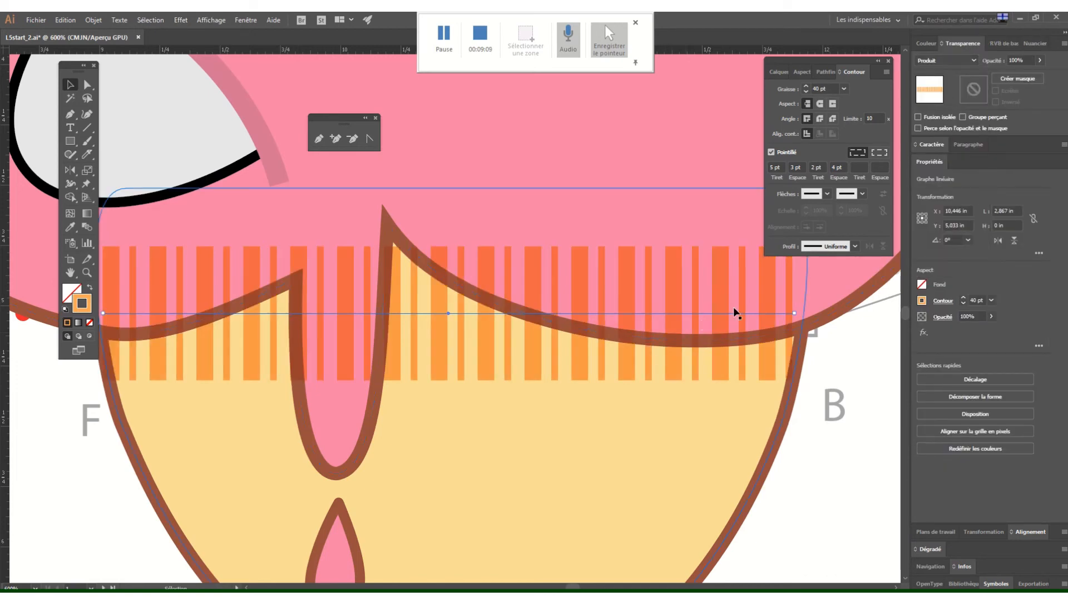
# Step: Send the striped line to the back and bring it forward one level, so it sits between the cup and the ice cream
pyautogui.rightClick(766, 318)
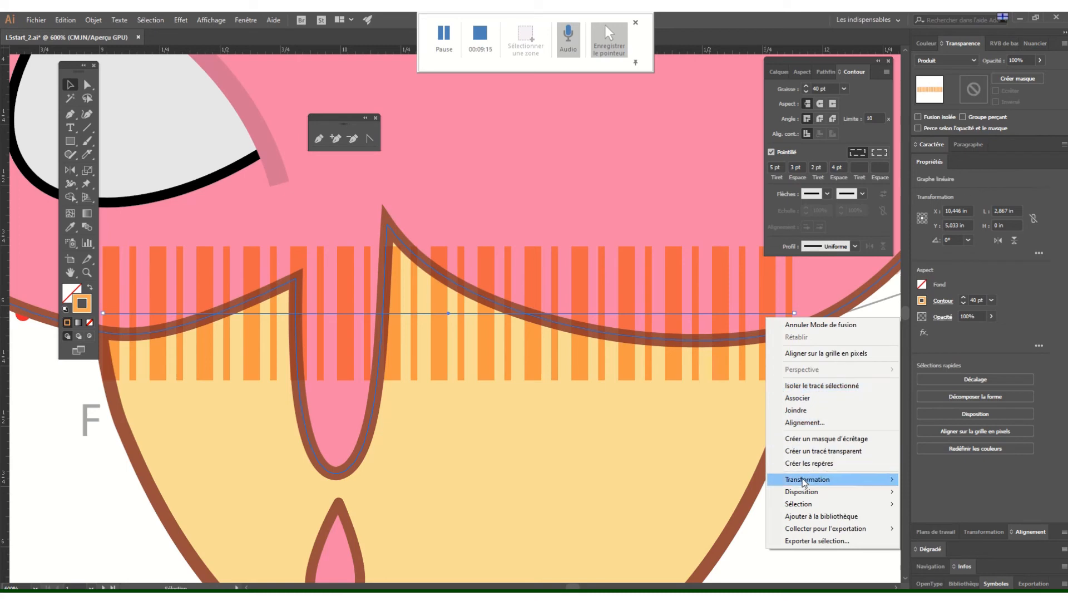
pyautogui.moveTo(813, 482)
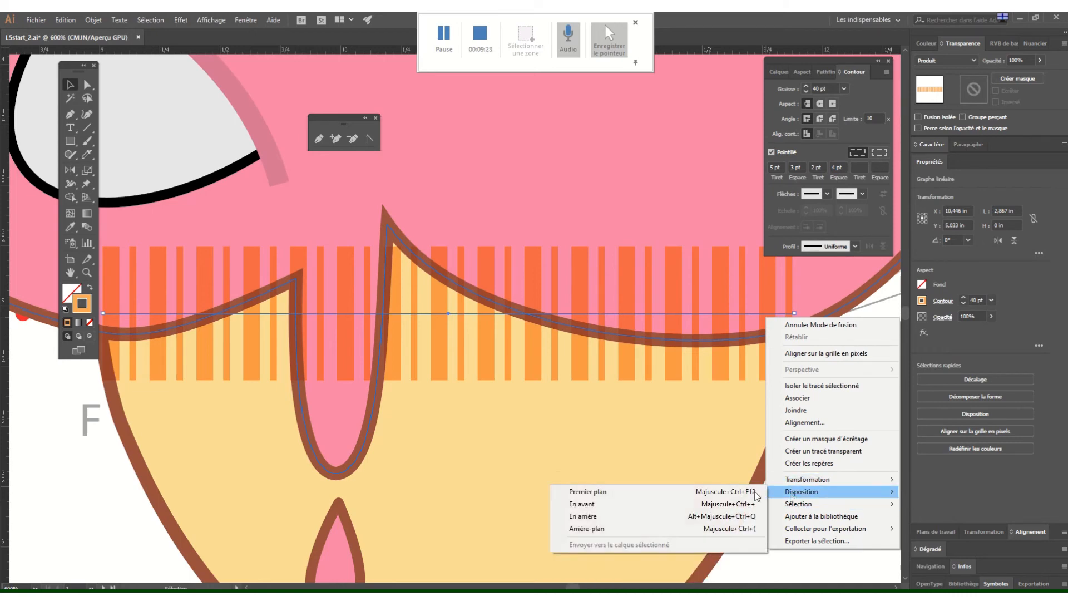
pyautogui.click(607, 529)
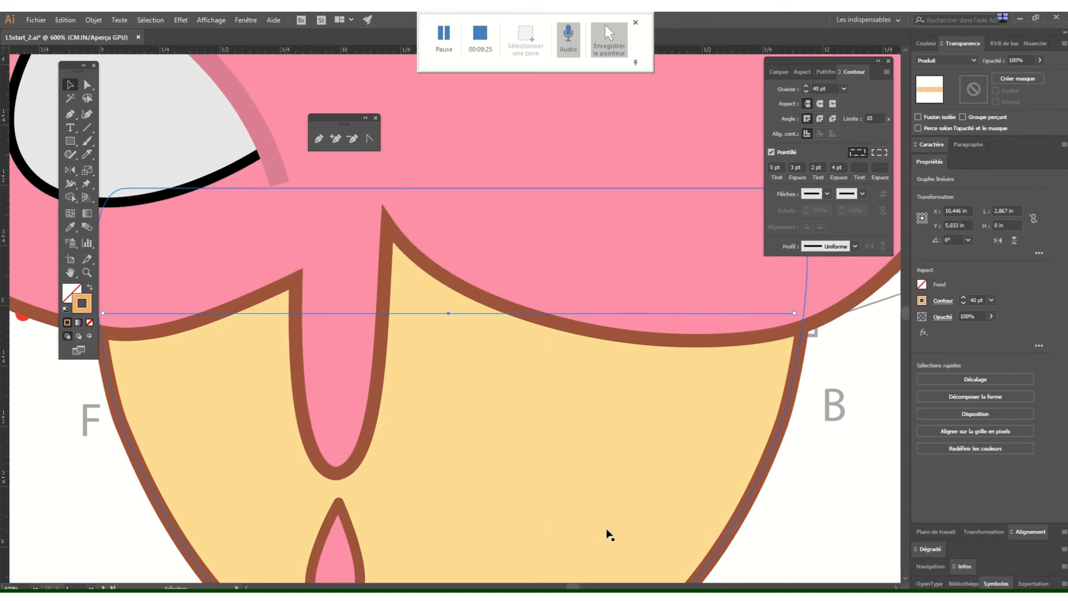
pyautogui.rightClick(676, 314)
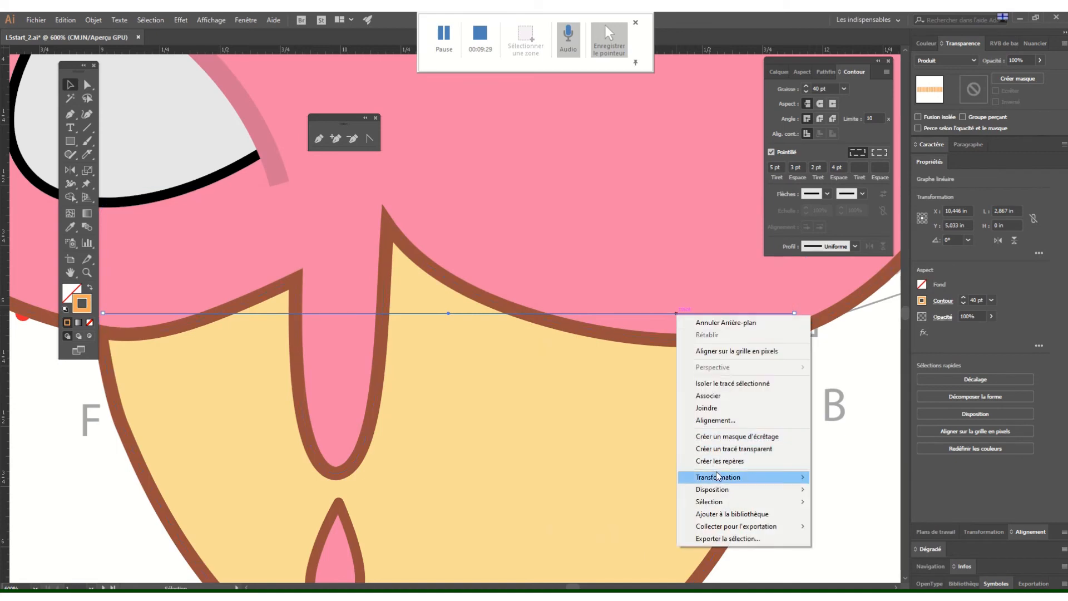
pyautogui.moveTo(724, 489)
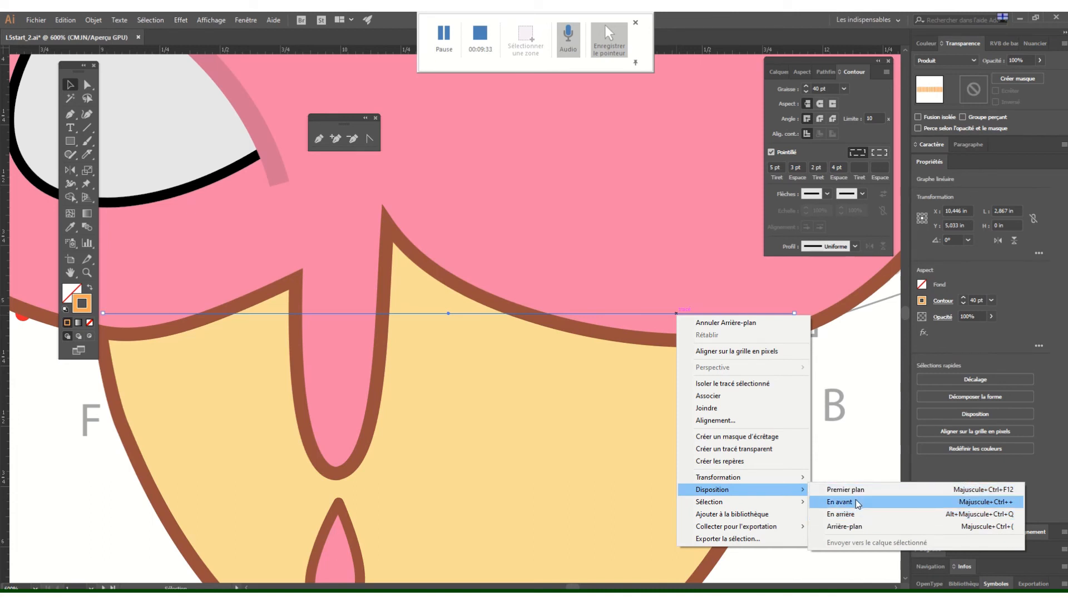
pyautogui.click(857, 500)
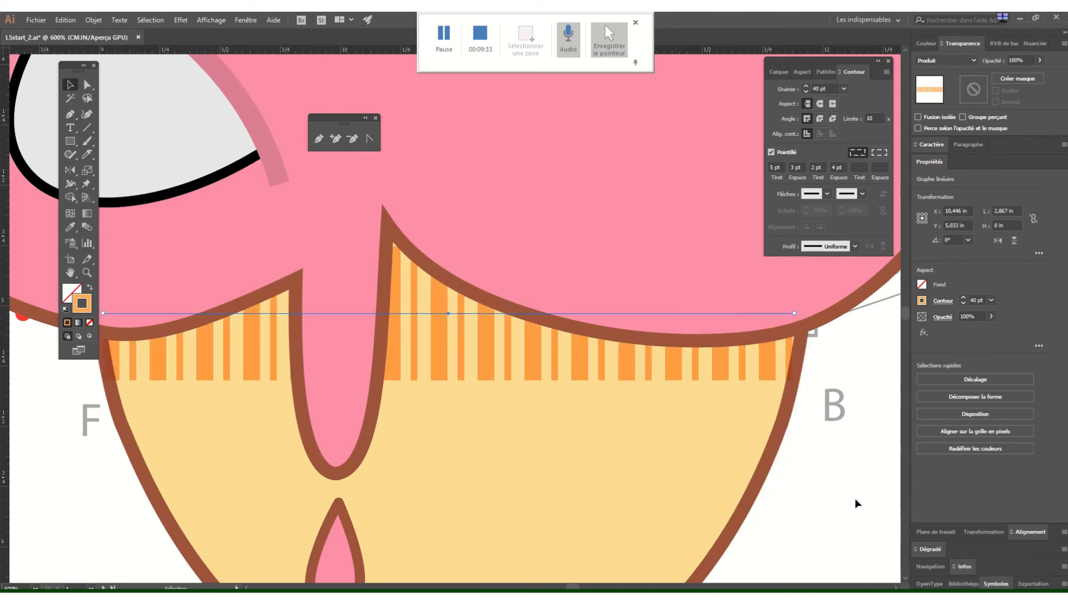
pyautogui.click(111, 460)
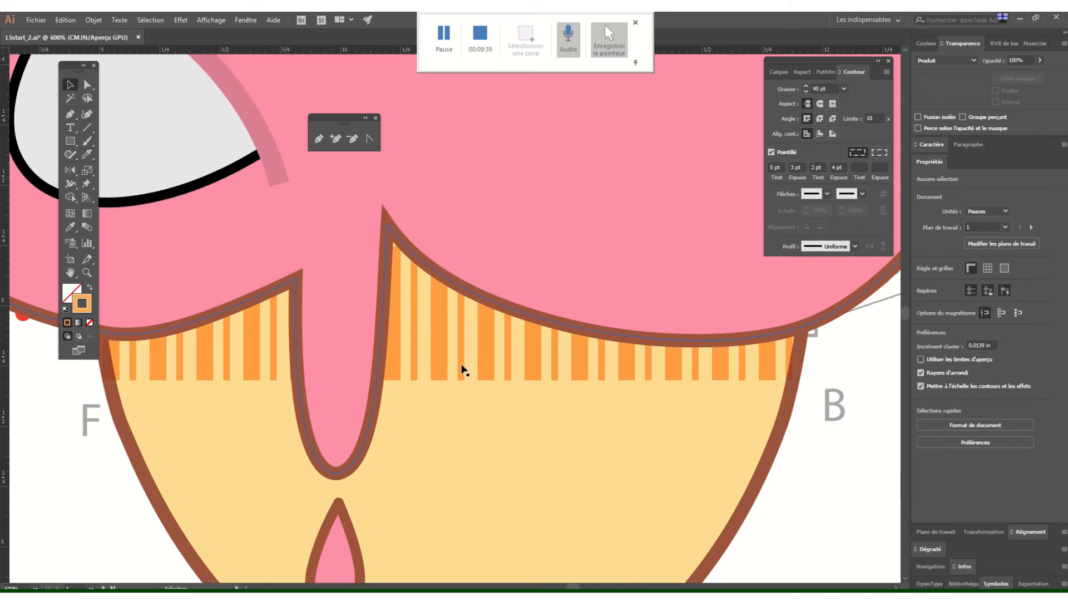
pyautogui.hotkey('ctrl', '+')
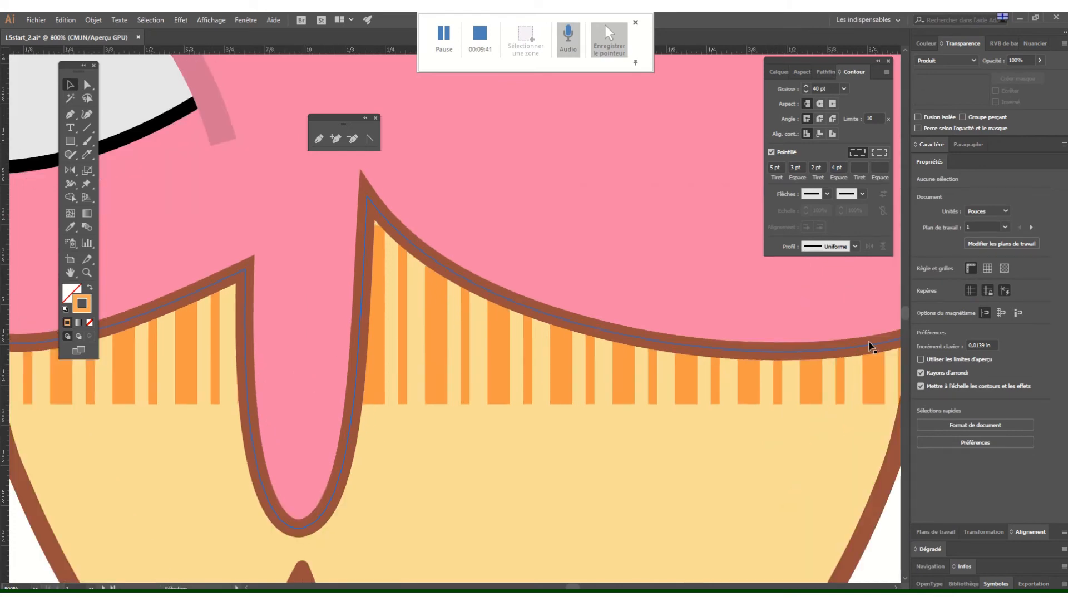
pyautogui.hotkey('ctrl', '-')
pyautogui.hotkey('ctrl', '-')
pyautogui.hotkey('ctrl', '-')
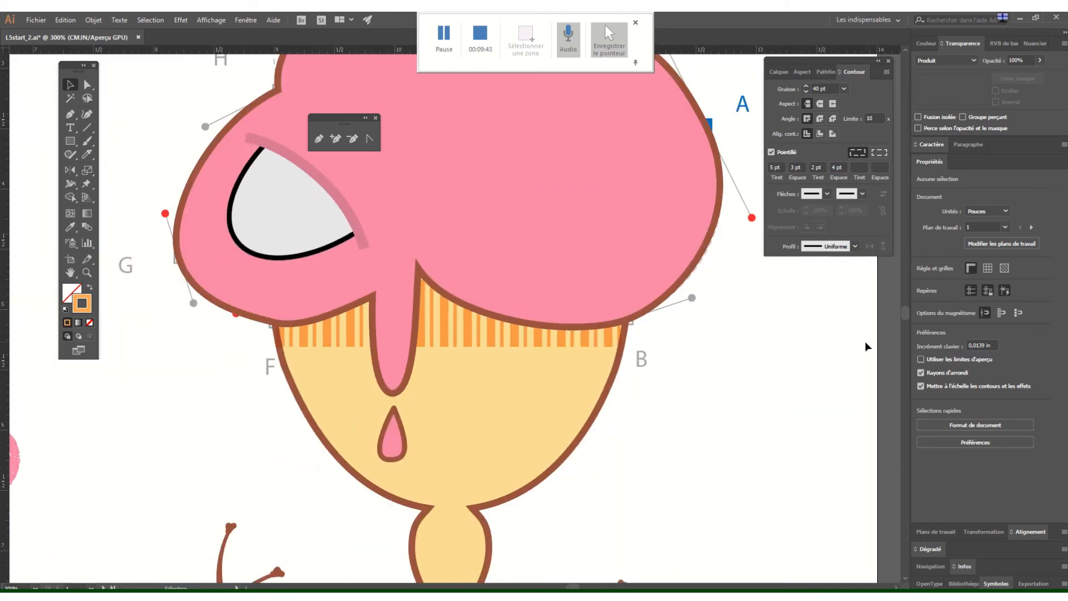
pyautogui.scroll(2, 668, 356)
pyautogui.click(484, 381)
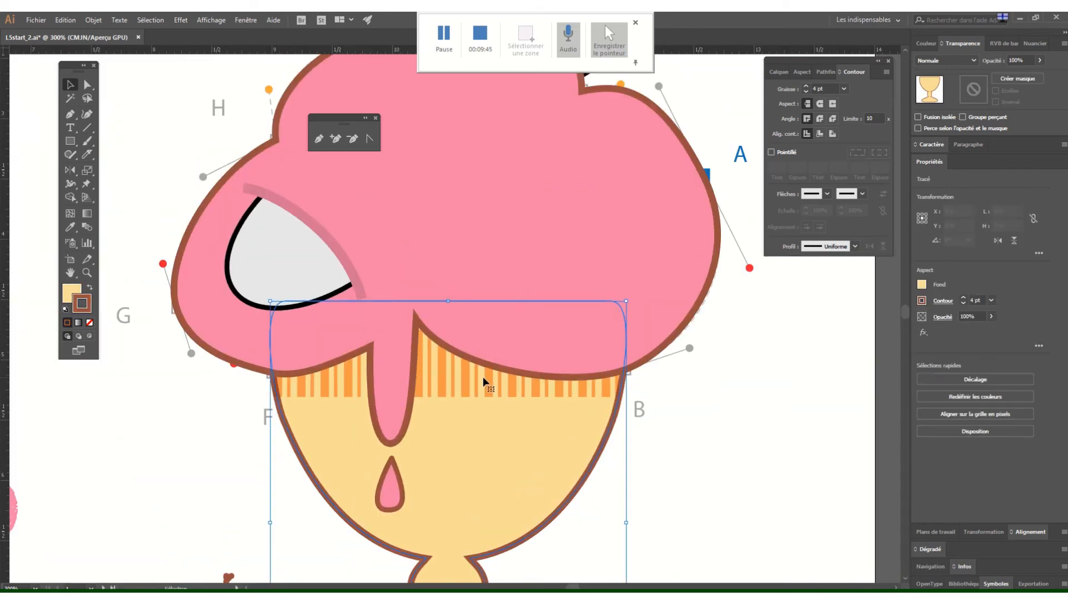
pyautogui.click(723, 415)
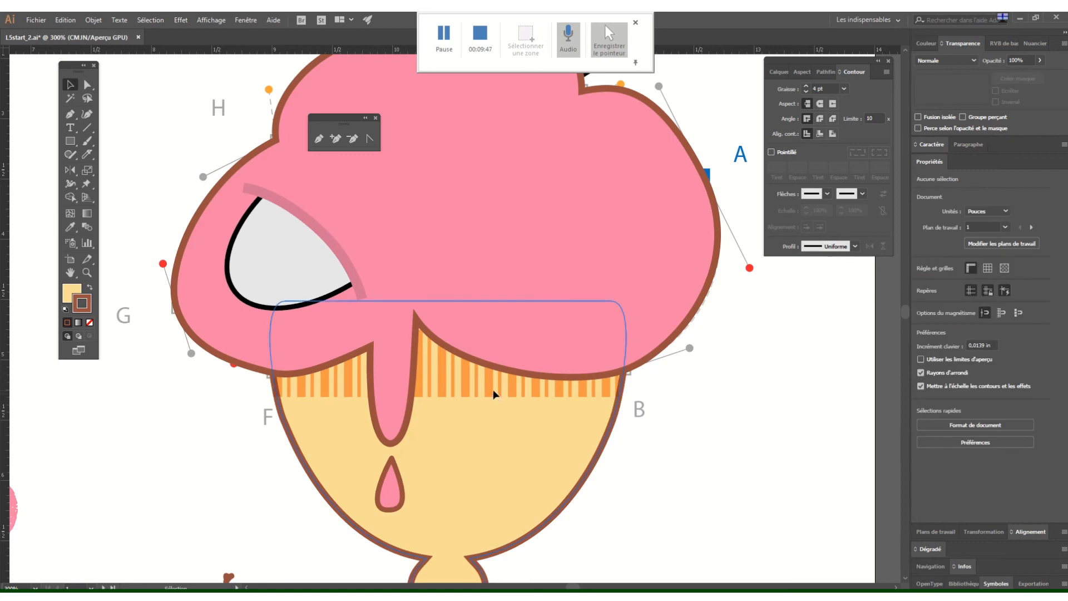
pyautogui.click(494, 394)
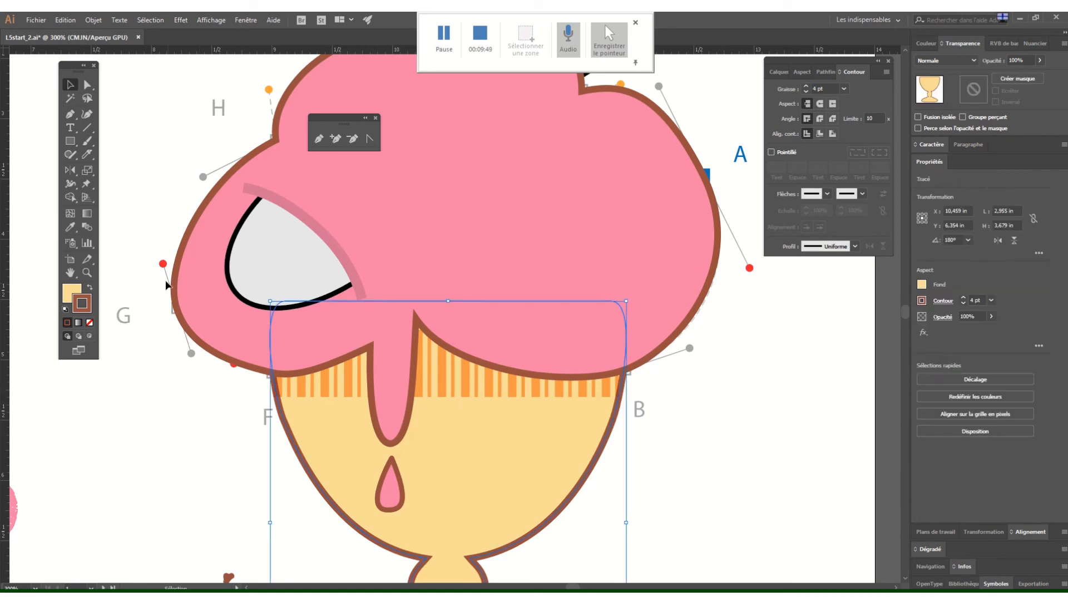
# Step: Select the striped line in outline view and change its blending mode to Superposition (Screen) back in preview
pyautogui.press('a')
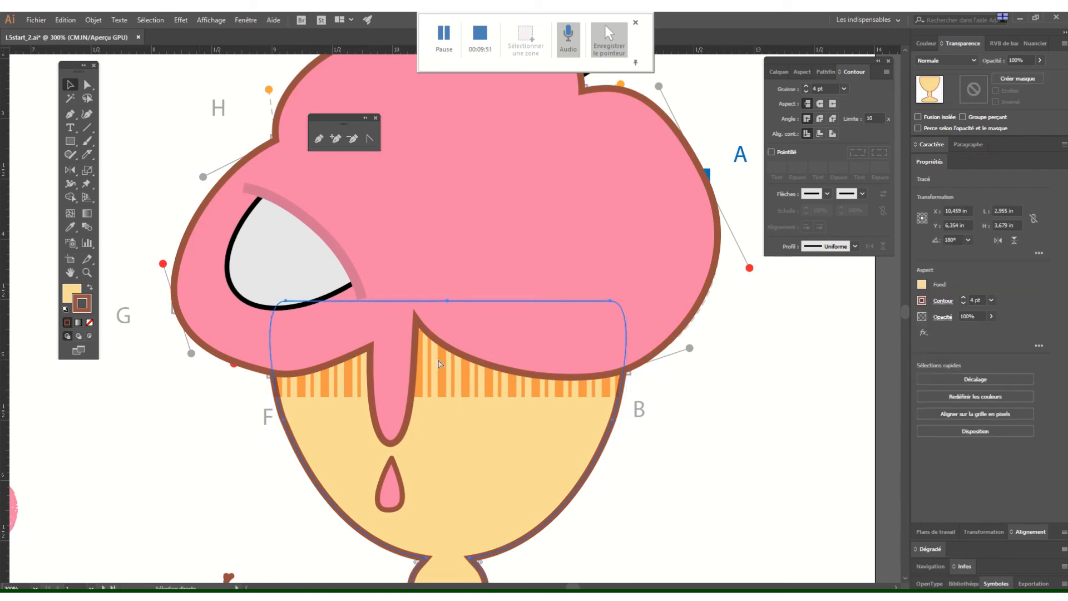
pyautogui.hotkey('ctrl', 'y')
pyautogui.press('v')
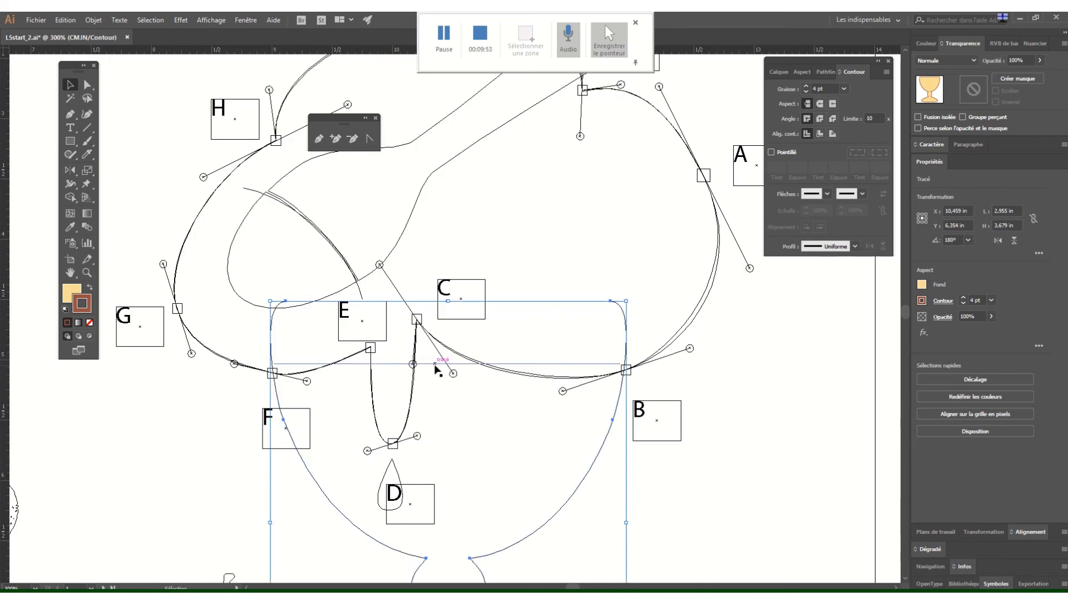
pyautogui.click(437, 364)
pyautogui.press('a')
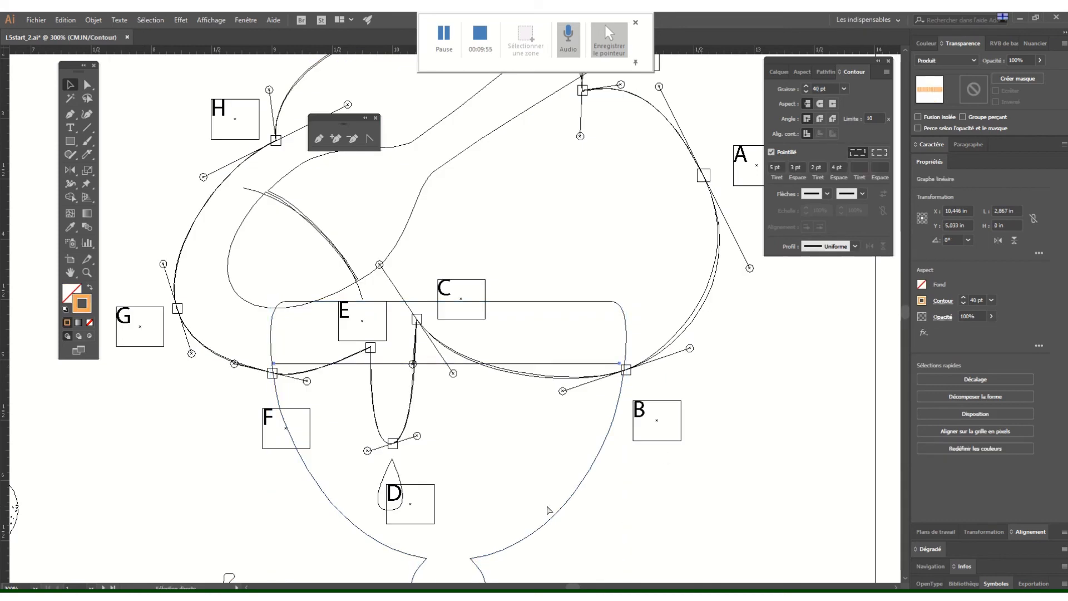
pyautogui.hotkey('ctrl', 'y')
pyautogui.press('v')
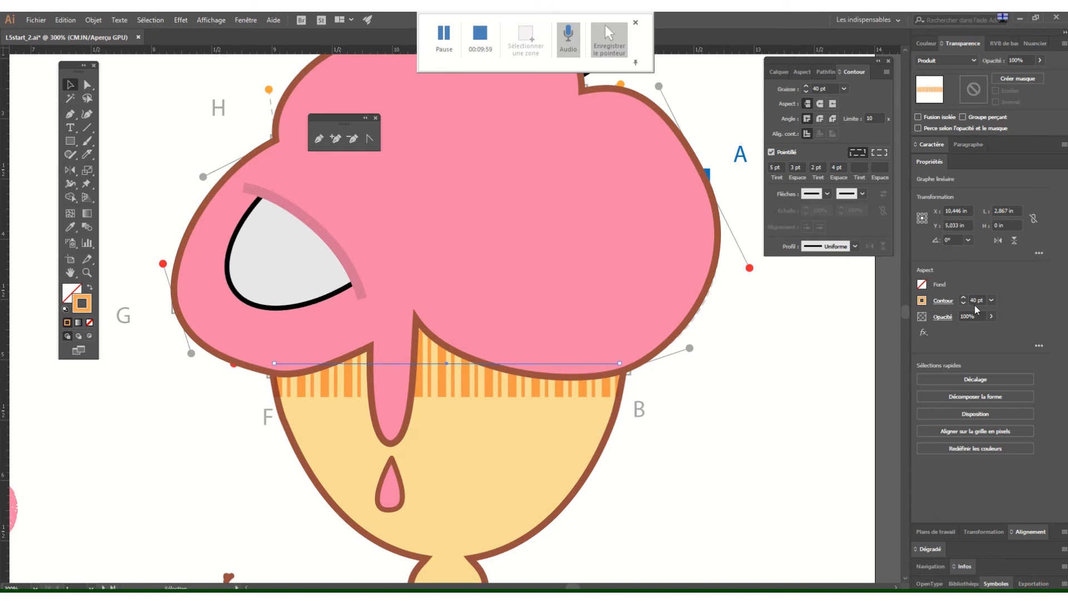
pyautogui.click(939, 62)
pyautogui.click(944, 140)
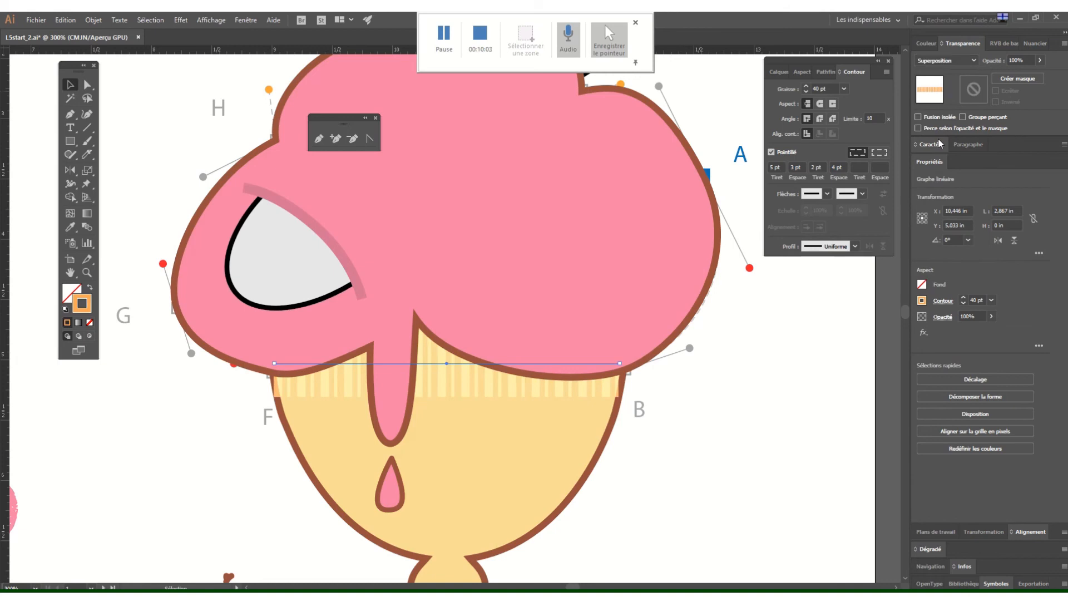
# Step: Switch to Photos to examine the striped band on the cup in the reference image, and return to Illustrator
pyautogui.hotkey('alt', 'Tab')
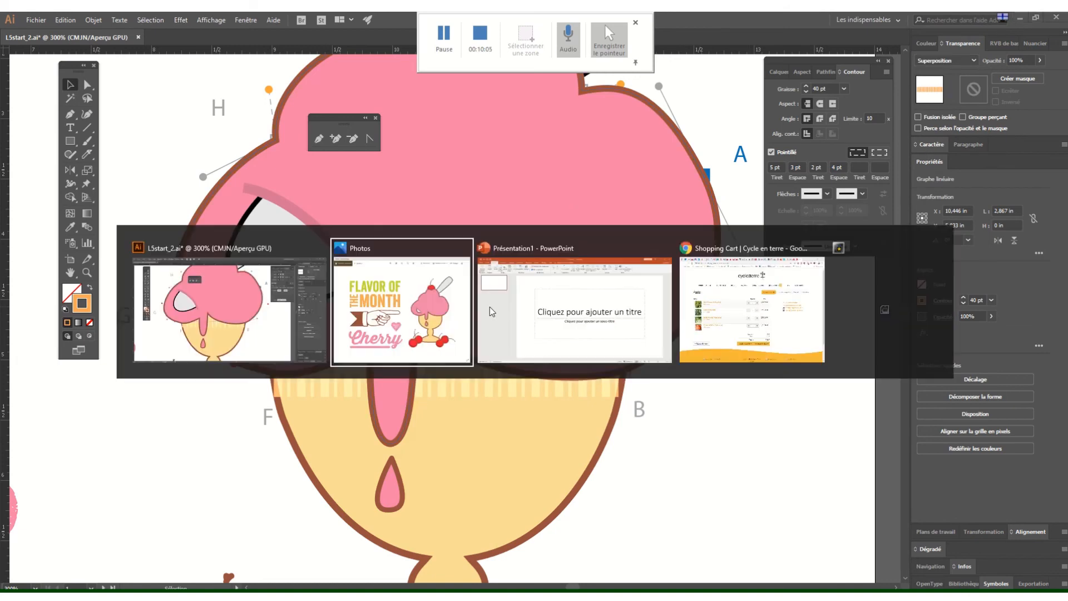
pyautogui.click(452, 341)
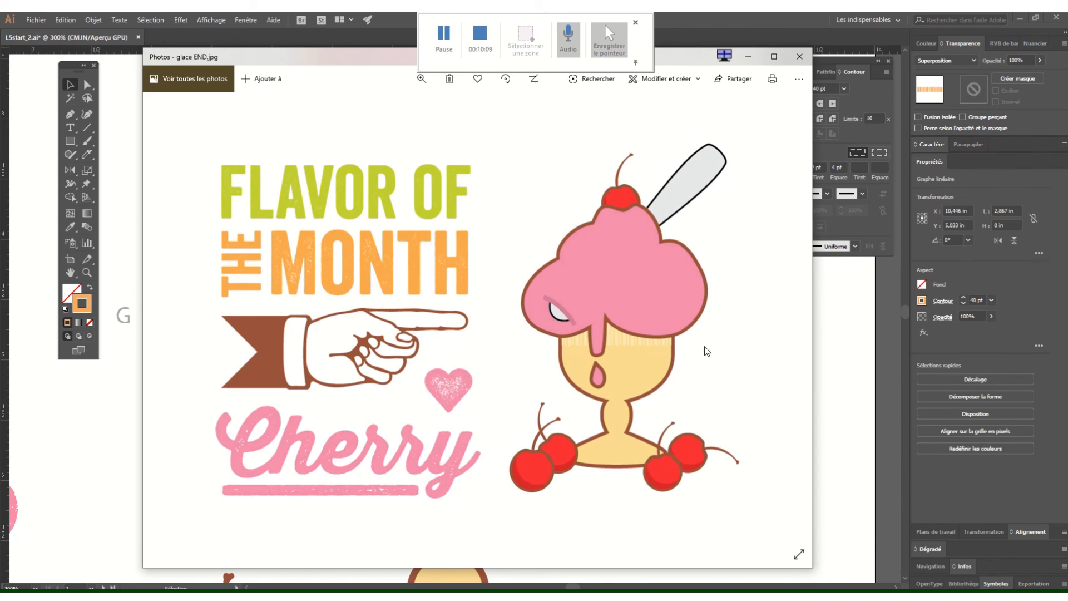
pyautogui.hotkey('alt', 'Tab')
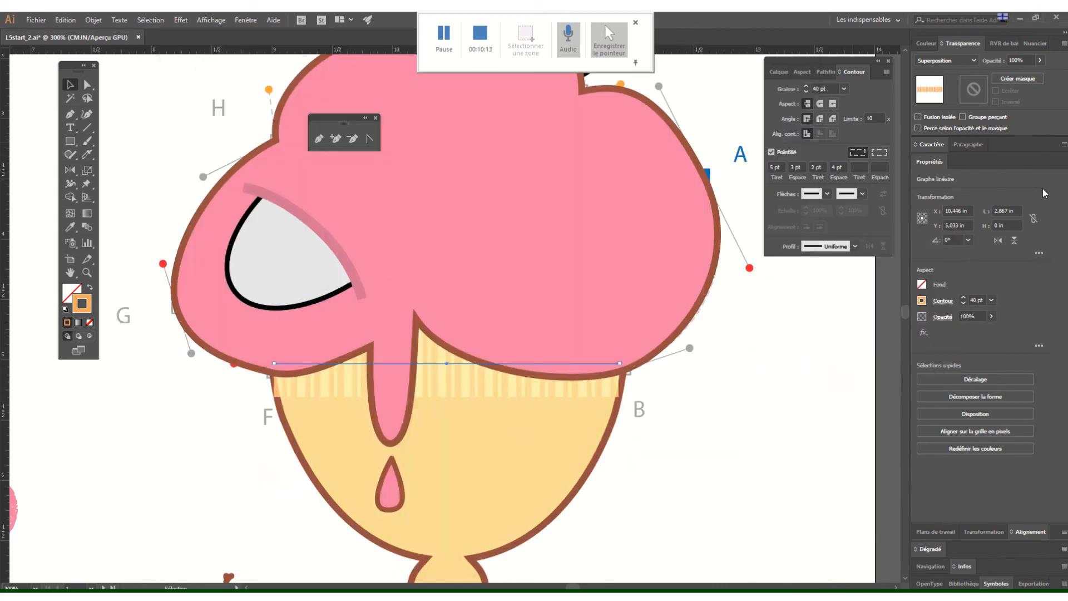
# Step: Lower the striped line's opacity to 54% and deselect it
pyautogui.click(1040, 60)
pyautogui.moveTo(1038, 75); pyautogui.dragTo(1022, 85)
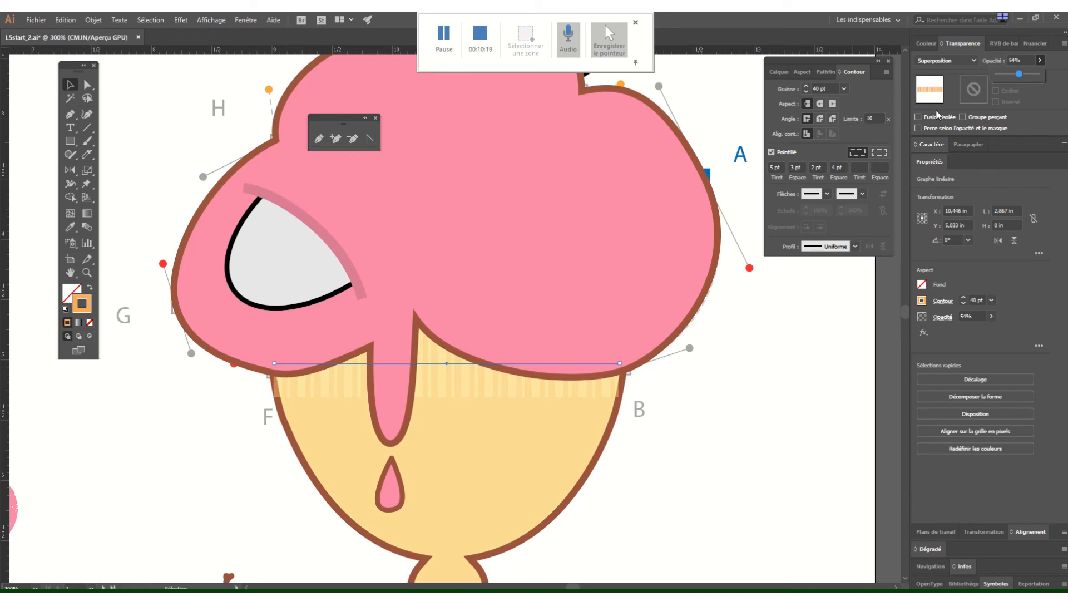
pyautogui.click(790, 336)
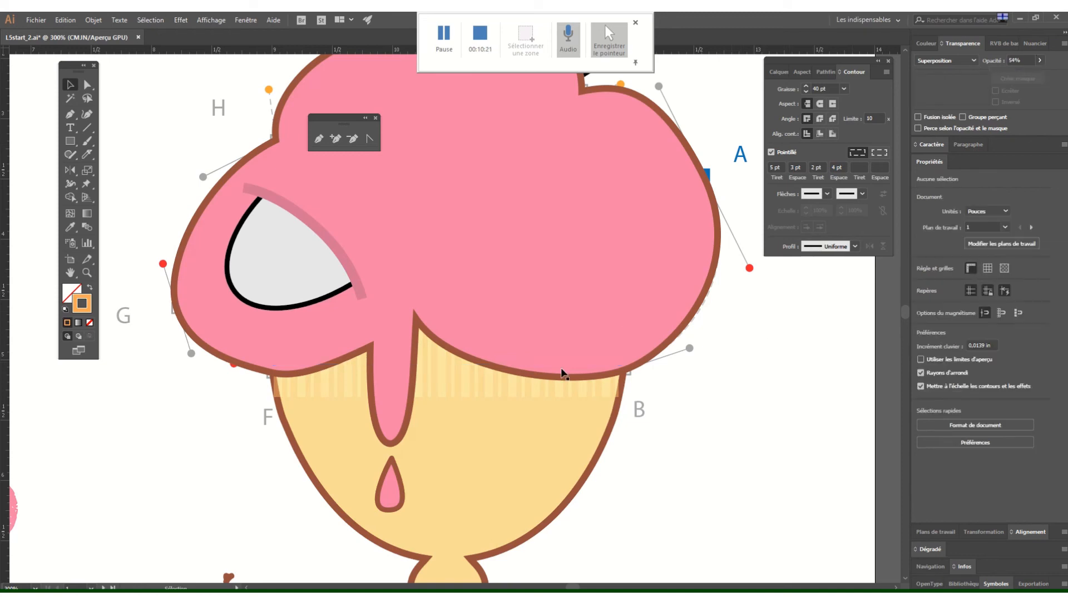
# Step: Reselect the striped line in outline view and nudge it up to Y 4.977 in, back in preview
pyautogui.click(548, 398)
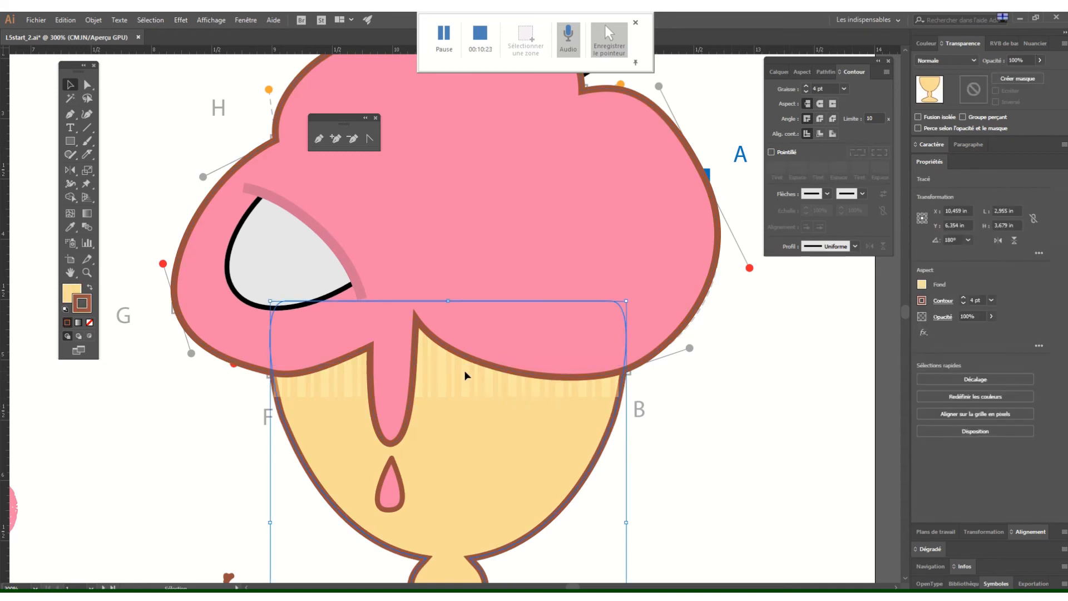
pyautogui.hotkey('ctrl', 'y')
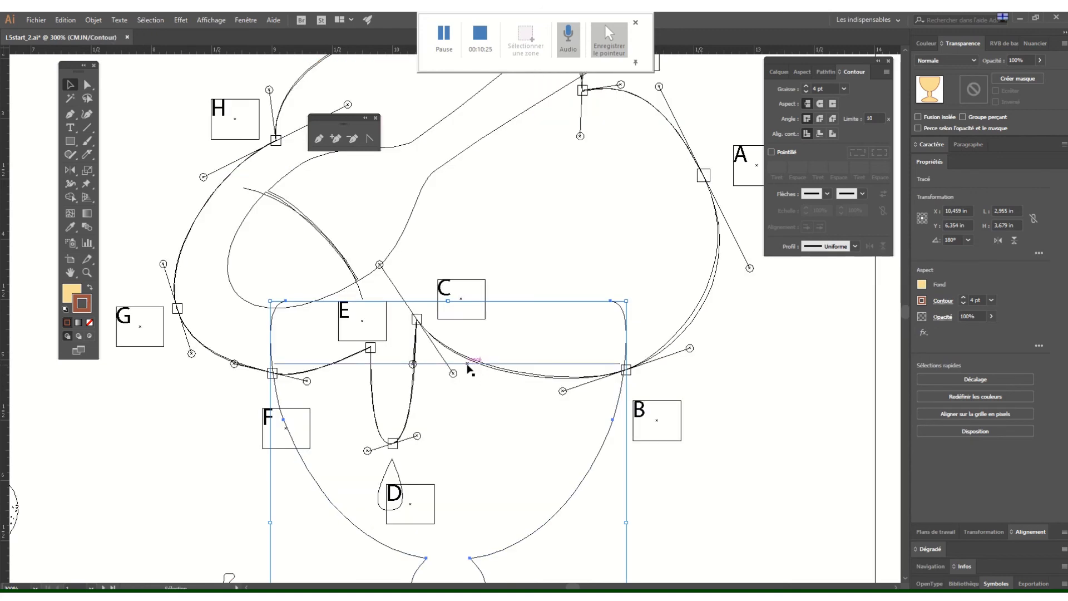
pyautogui.click(433, 364)
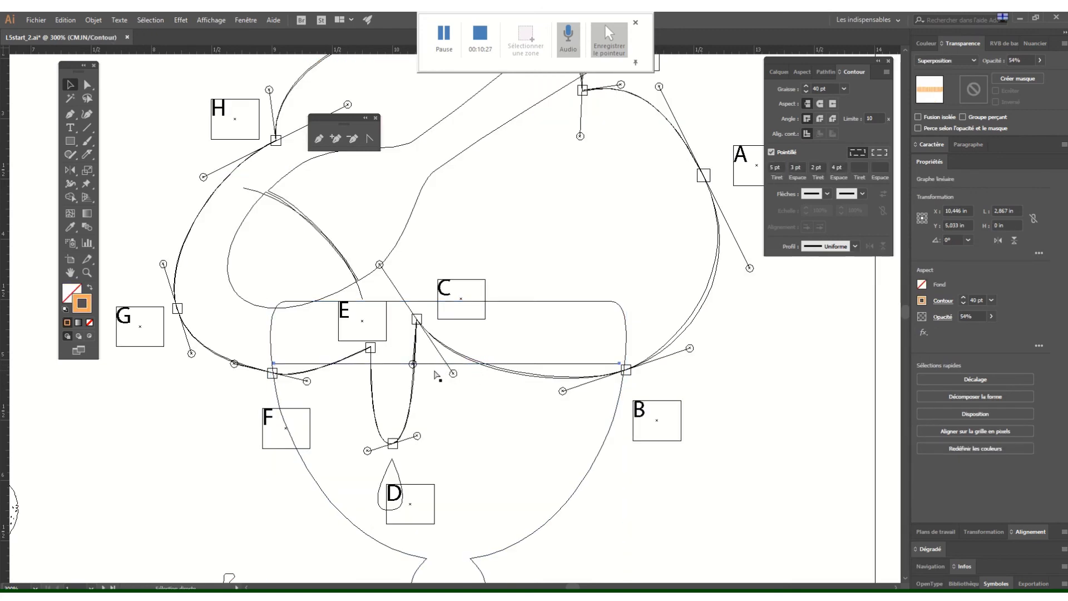
pyautogui.hotkey('ctrl', 'y')
pyautogui.press('Up')
pyautogui.press('Up')
pyautogui.press('Up')
pyautogui.press('Up')
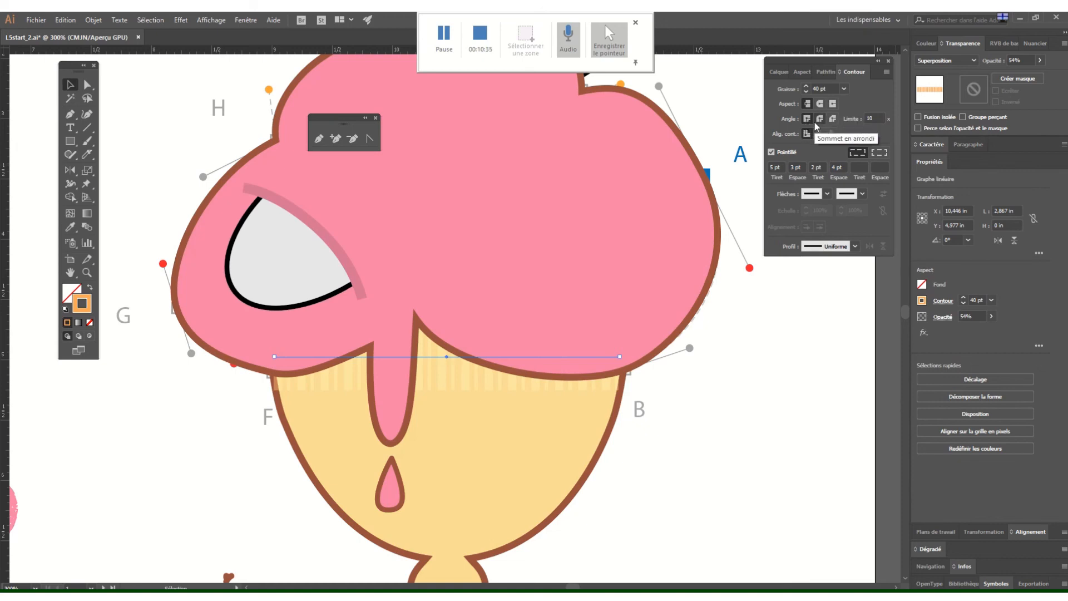
# Step: Align the striped line's dashes to the path ends with adjusted lengths and nudge the line up to Y 4.935 in
pyautogui.click(879, 152)
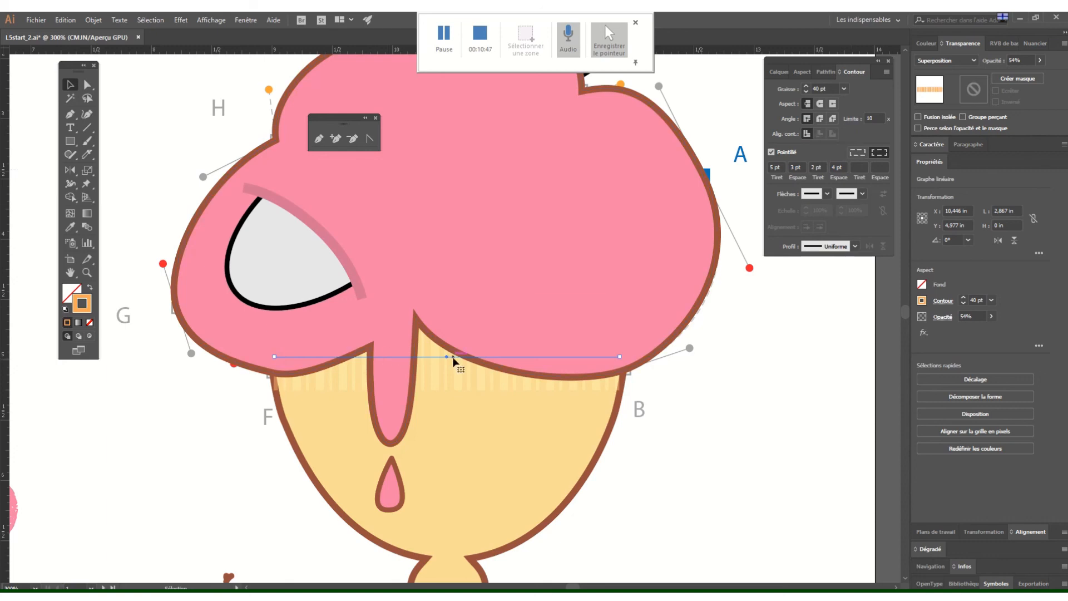
pyautogui.hotkey('ctrl', '+')
pyautogui.hotkey('ctrl', '+')
pyautogui.hotkey('ctrl', '+')
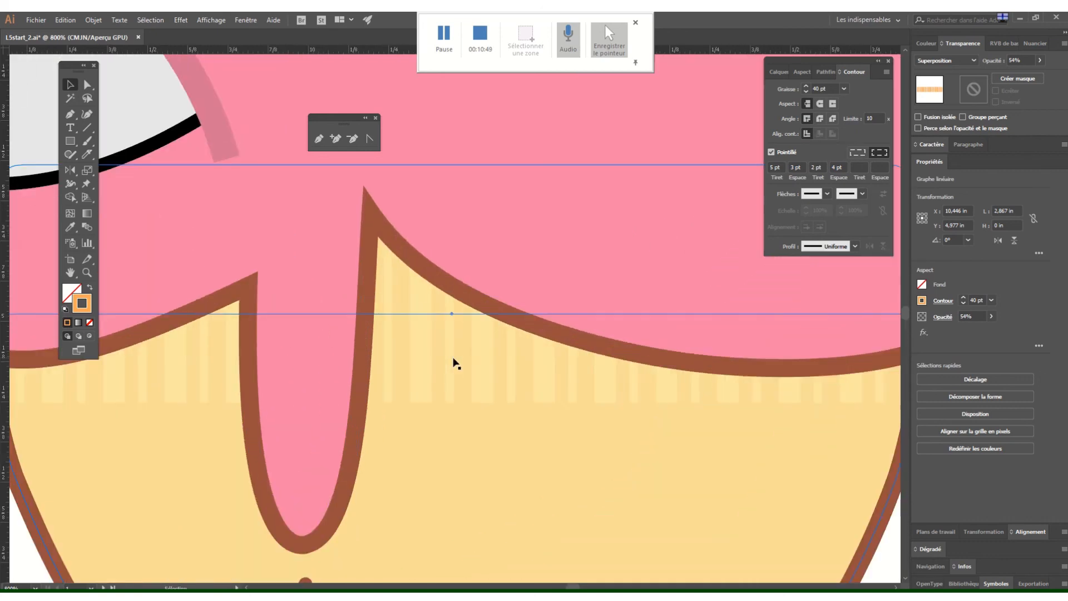
pyautogui.moveTo(539, 393); pyautogui.dragTo(363, 350)
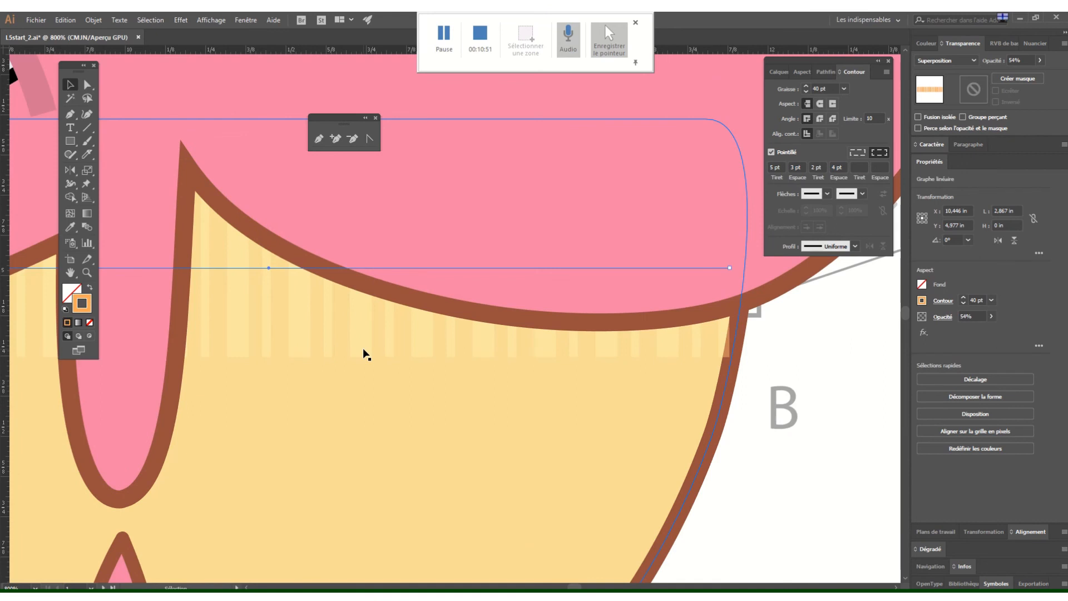
pyautogui.press('Up')
pyautogui.press('Up')
pyautogui.press('Up')
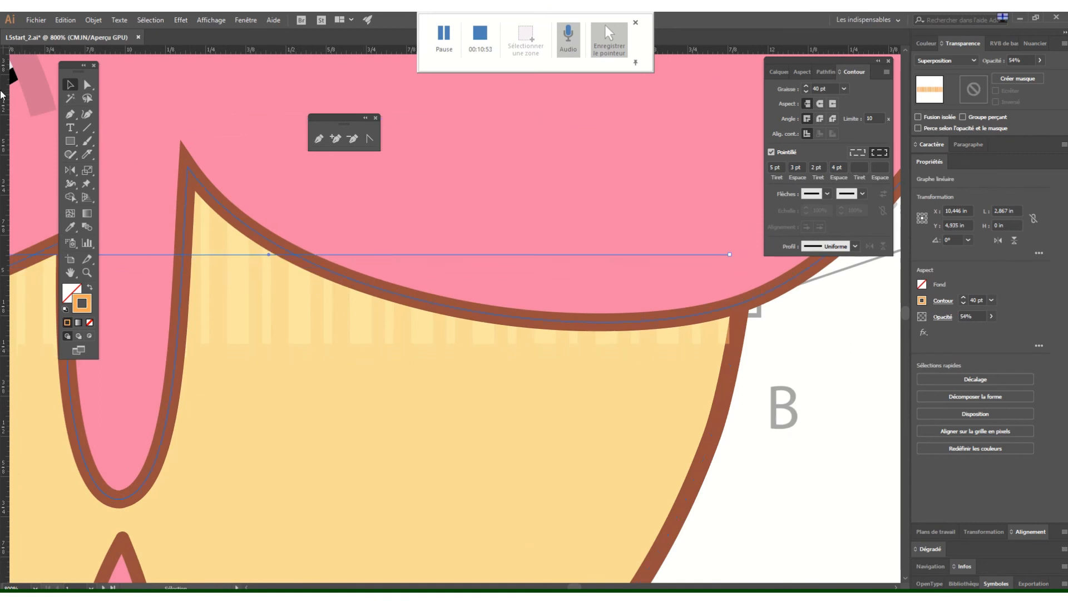
# Step: Move the right end anchor of the cup's striped line inward to X 11.84 in at Y 4.935 in
pyautogui.click(88, 84)
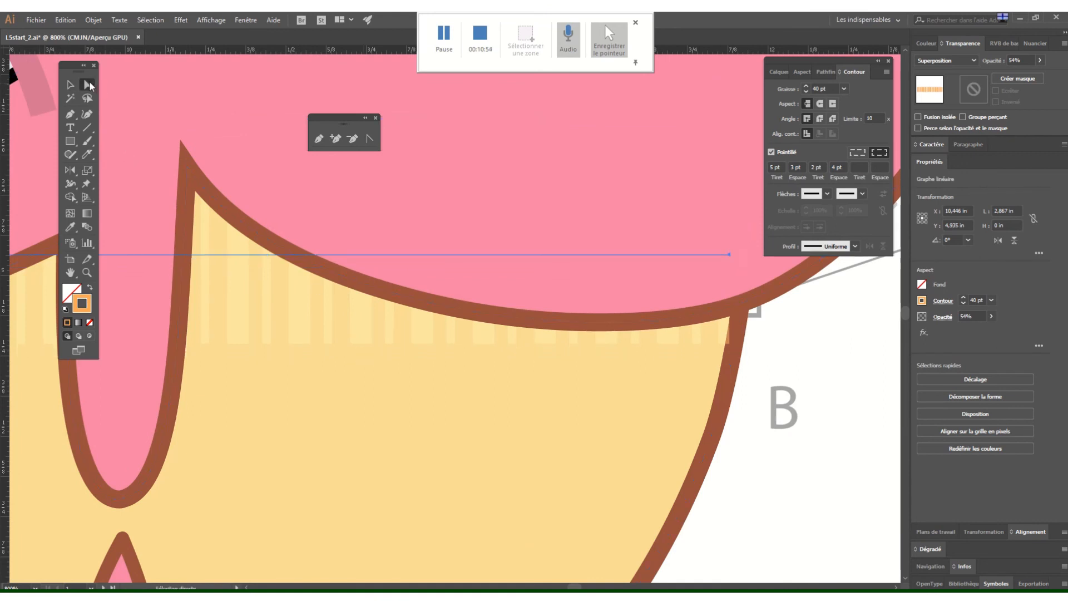
pyautogui.click(729, 254)
pyautogui.click(839, 375)
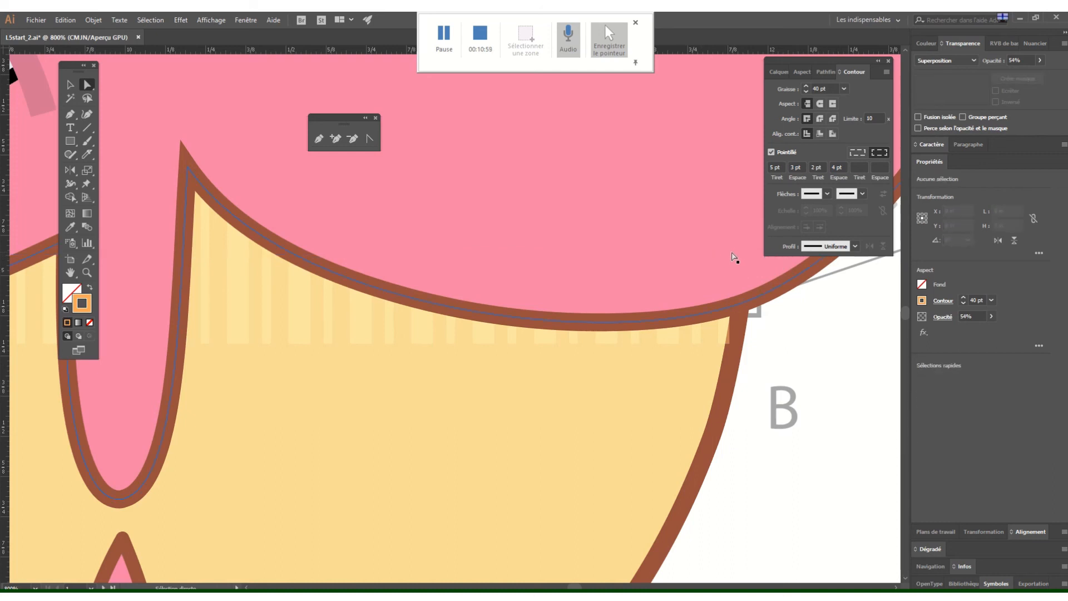
pyautogui.press('v')
pyautogui.hotkey('ctrl', 'y')
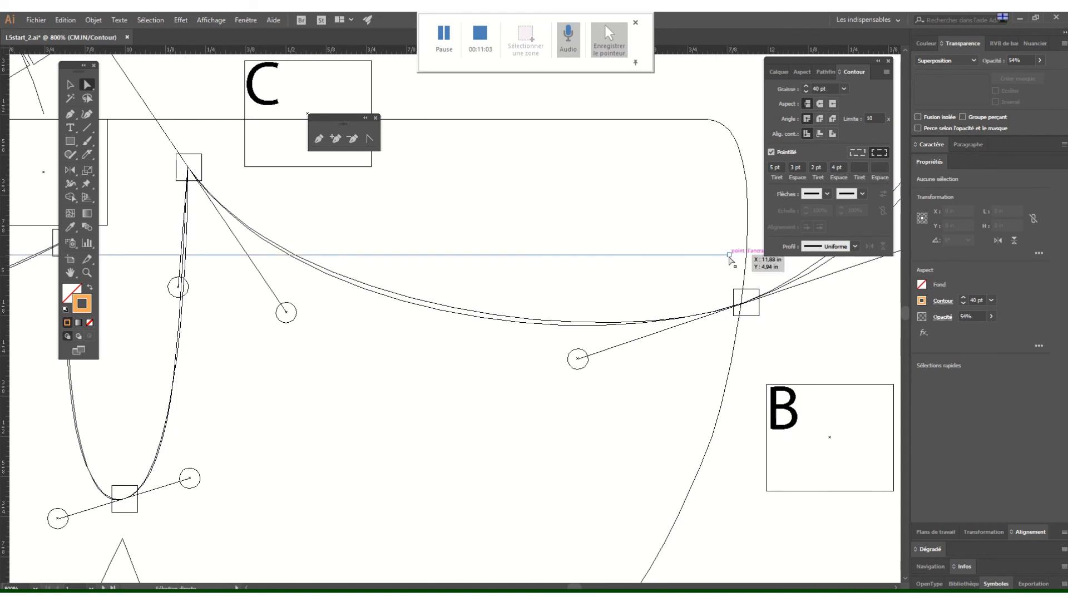
pyautogui.click(729, 254)
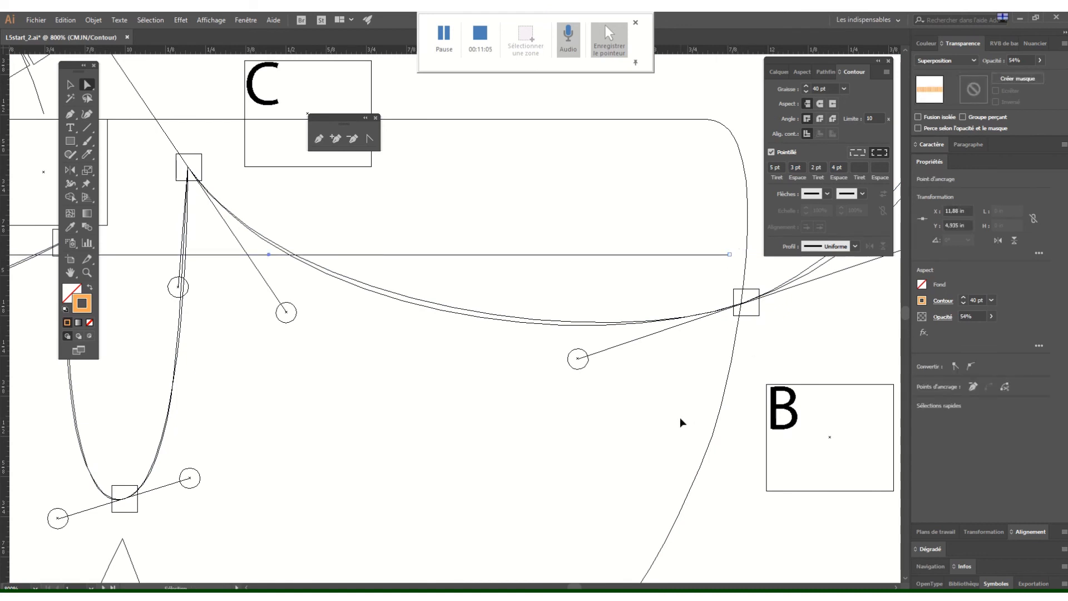
pyautogui.hotkey('ctrl', 'y')
pyautogui.press('a')
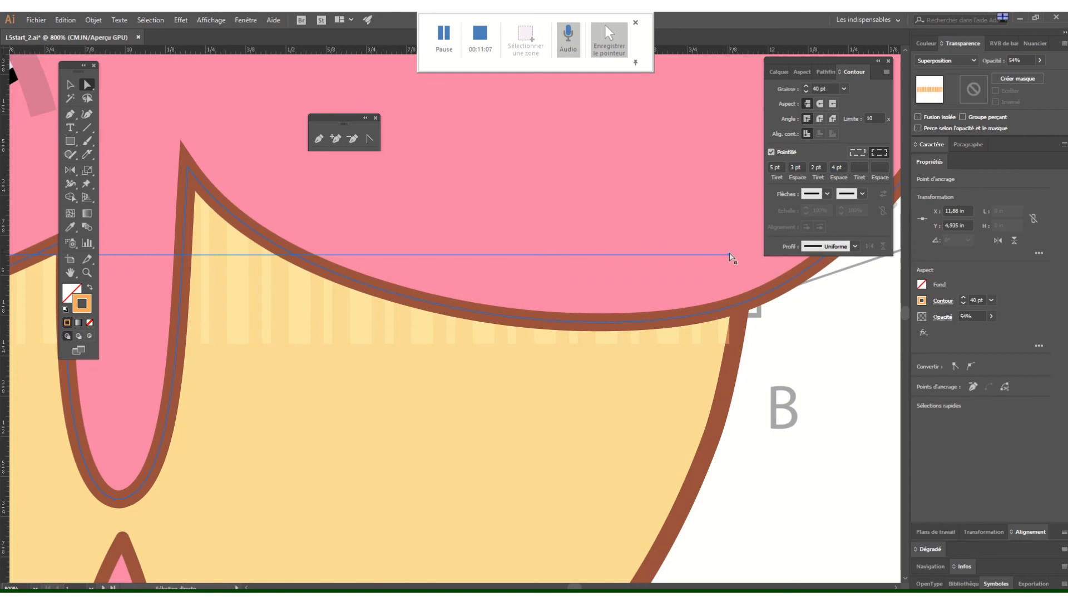
pyautogui.moveTo(730, 255); pyautogui.dragTo(717, 256)
pyautogui.hotkey('ctrl', 'z')
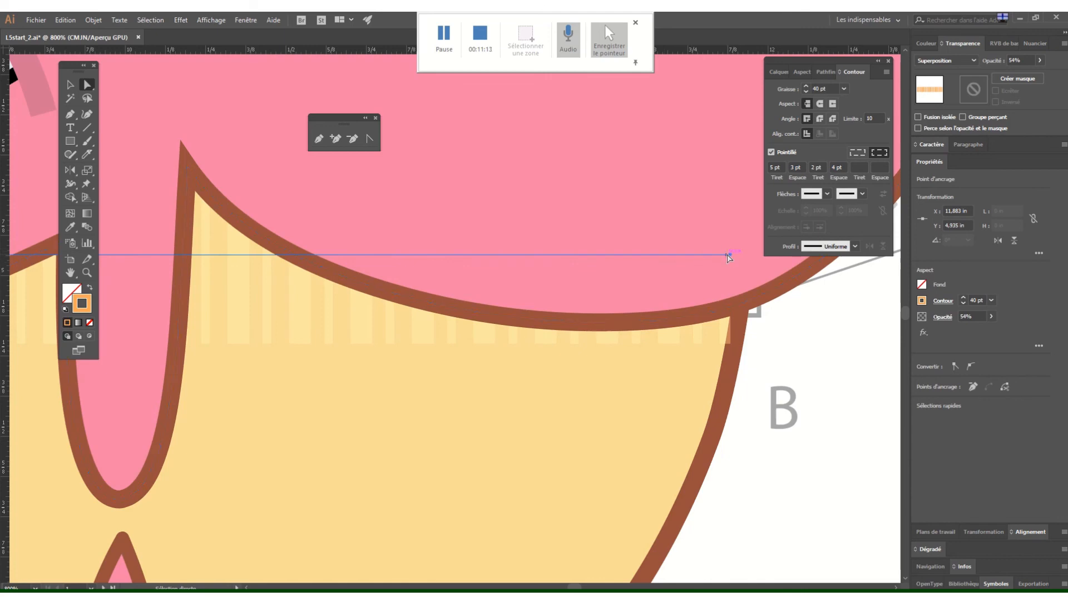
pyautogui.moveTo(729, 255); pyautogui.dragTo(717, 255)
# Step: Move the left end anchor of the striped line inward to X 9.055 in, Y 4.977 in, and deselect the line
pyautogui.moveTo(334, 388); pyautogui.dragTo(726, 371)
pyautogui.moveTo(566, 352); pyautogui.dragTo(659, 363)
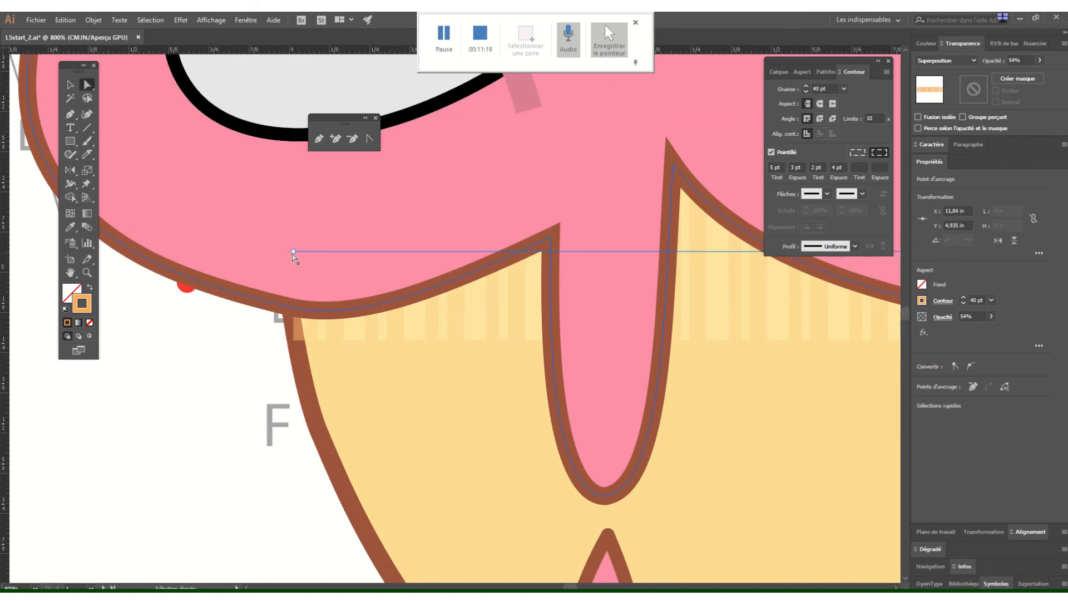
pyautogui.moveTo(293, 254); pyautogui.dragTo(294, 253)
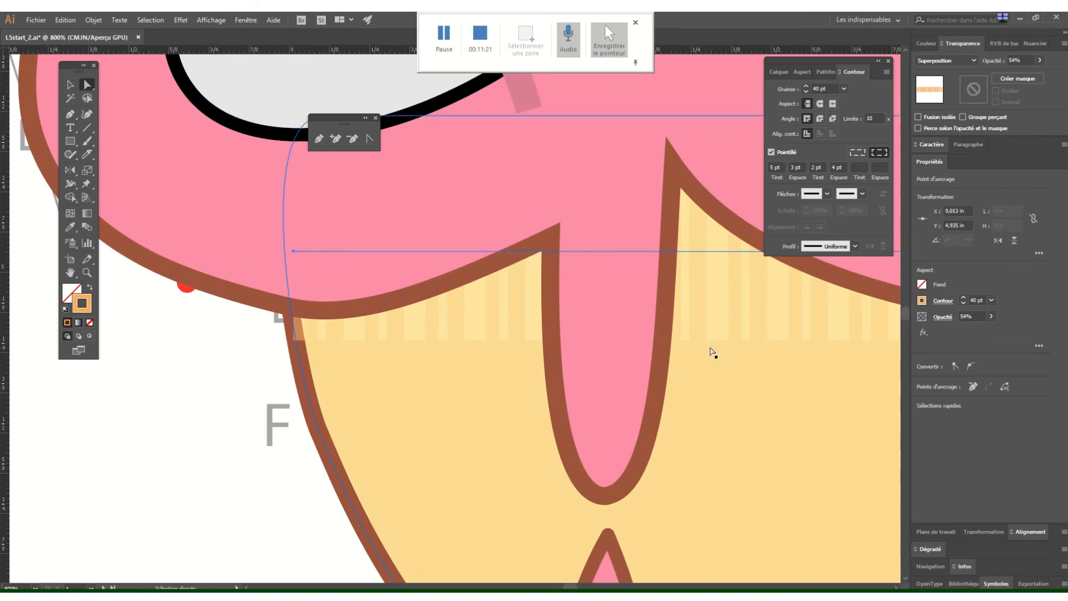
pyautogui.moveTo(772, 353); pyautogui.dragTo(757, 343)
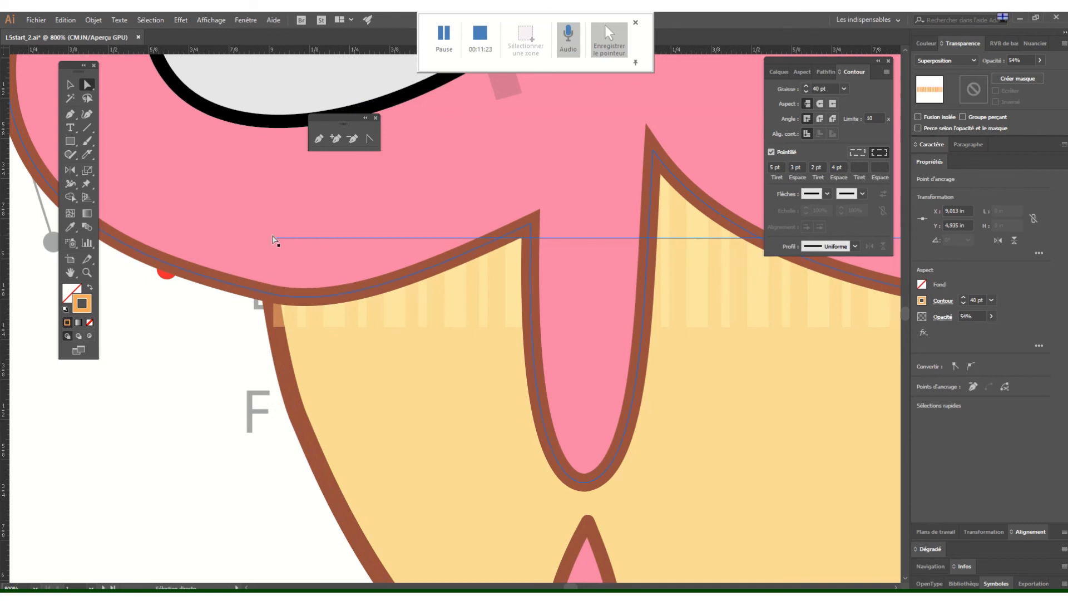
pyautogui.moveTo(273, 239); pyautogui.dragTo(288, 239)
pyautogui.hotkey('ctrl', '-')
pyautogui.hotkey('ctrl', '-')
pyautogui.hotkey('ctrl', '-')
pyautogui.hotkey('ctrl', '-')
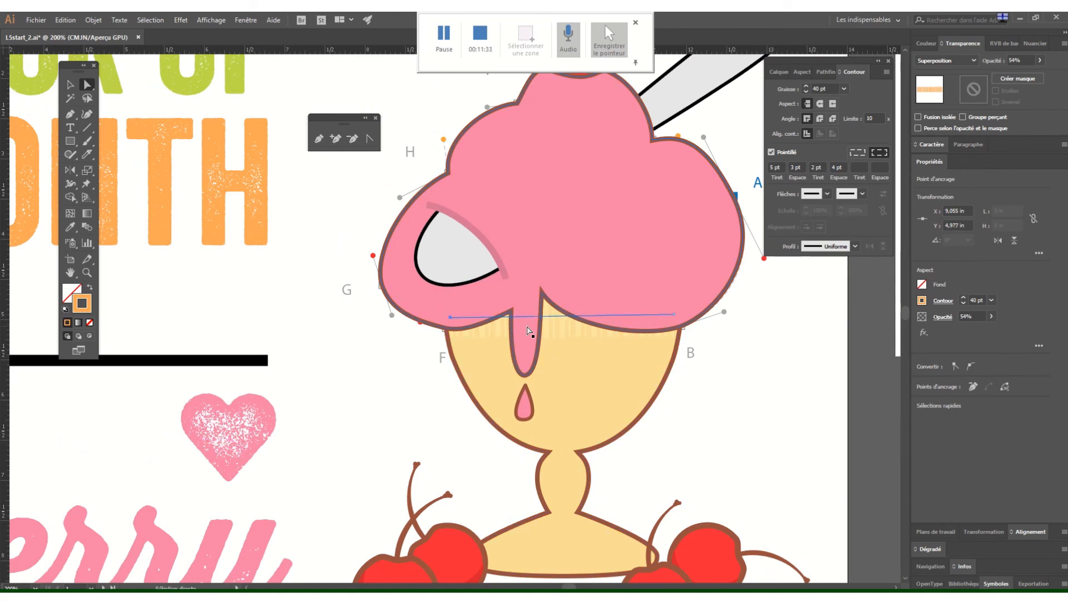
pyautogui.click(744, 396)
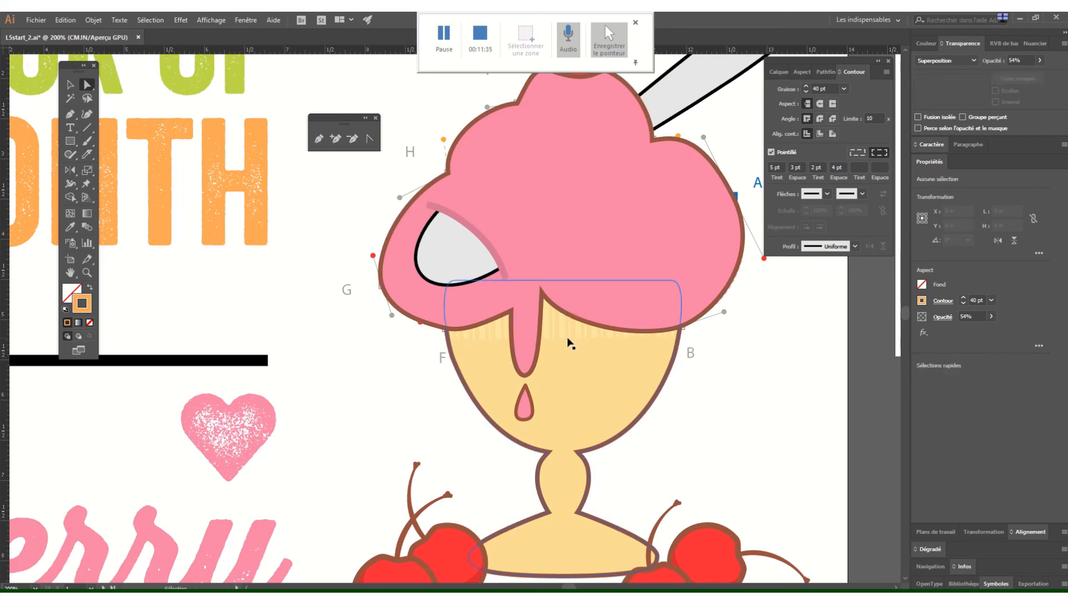
# Step: Select the black divider line between the MONTH title and the Cherry lettering
pyautogui.hotkey('ctrl', '0')
pyautogui.hotkey('ctrl', '-')
pyautogui.hotkey('ctrl', '-')
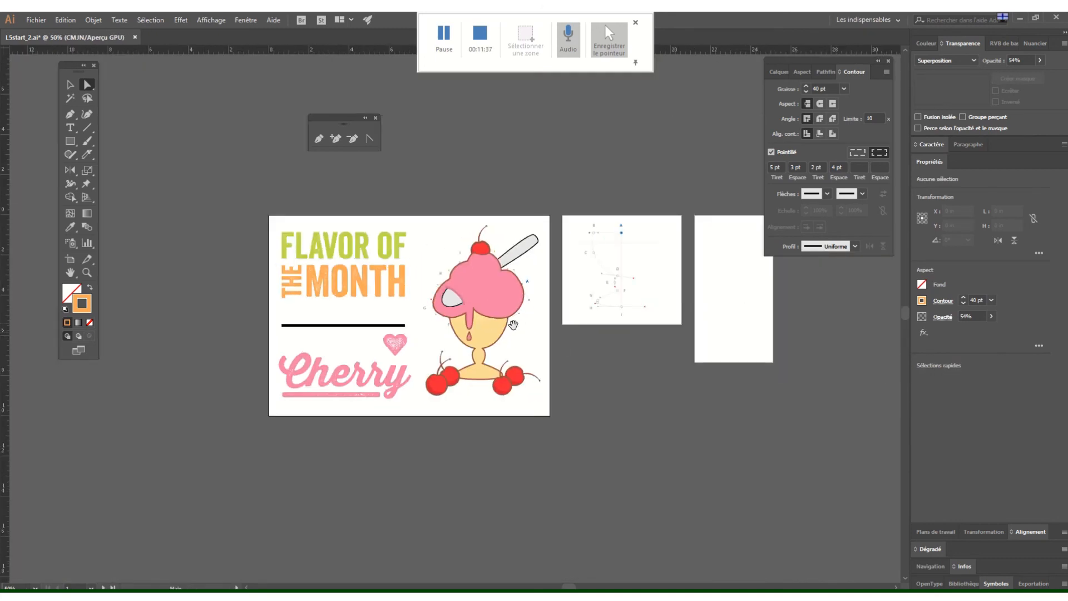
pyautogui.moveTo(566, 342); pyautogui.dragTo(678, 328)
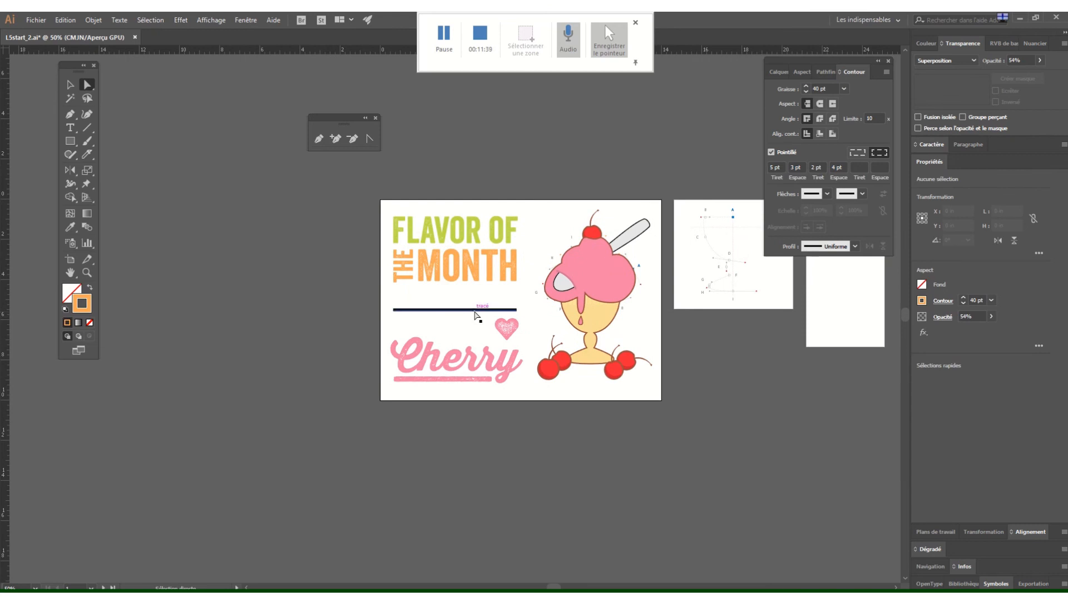
pyautogui.click(478, 309)
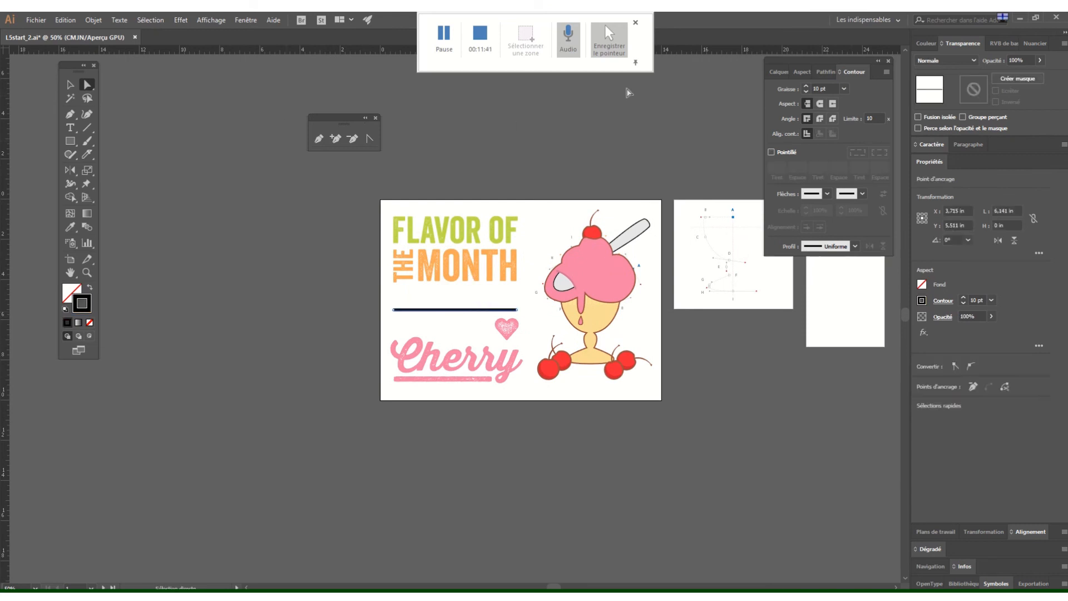